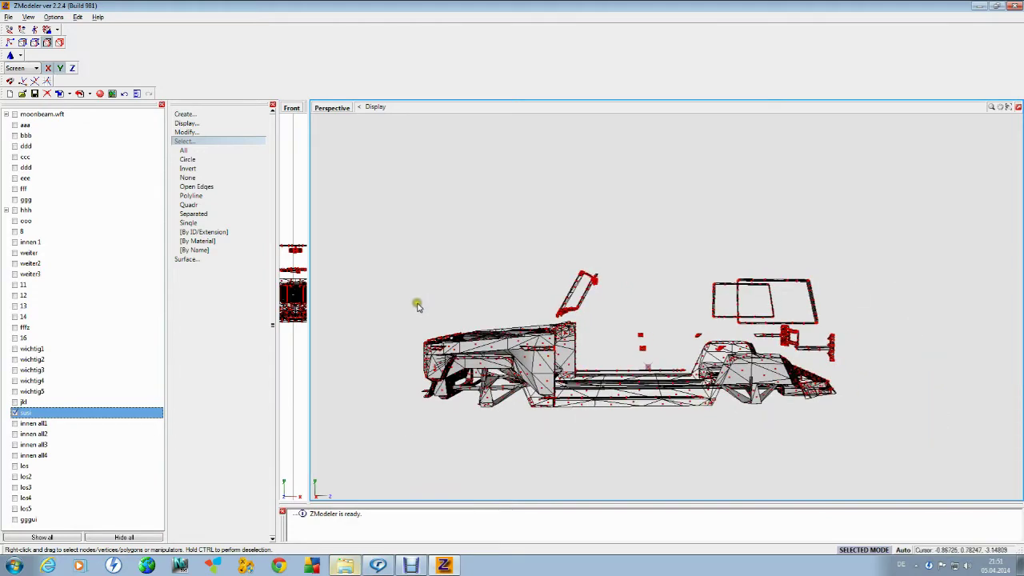
Quad-select the small rectangular frame floating above the body of the susi mesh and delete its geometry.
left_click(59, 44)
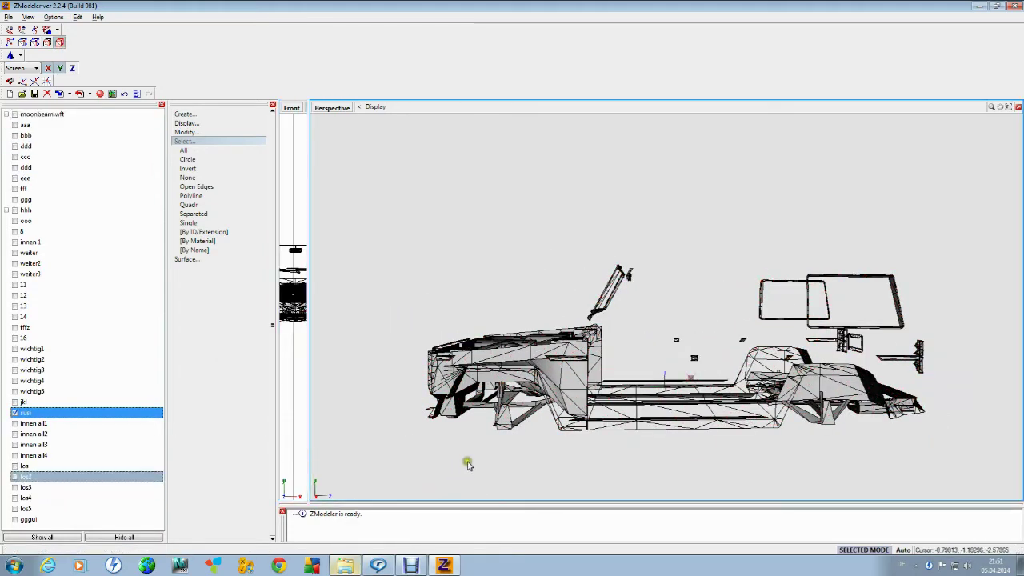
middle_click_drag(468, 464, 420, 449)
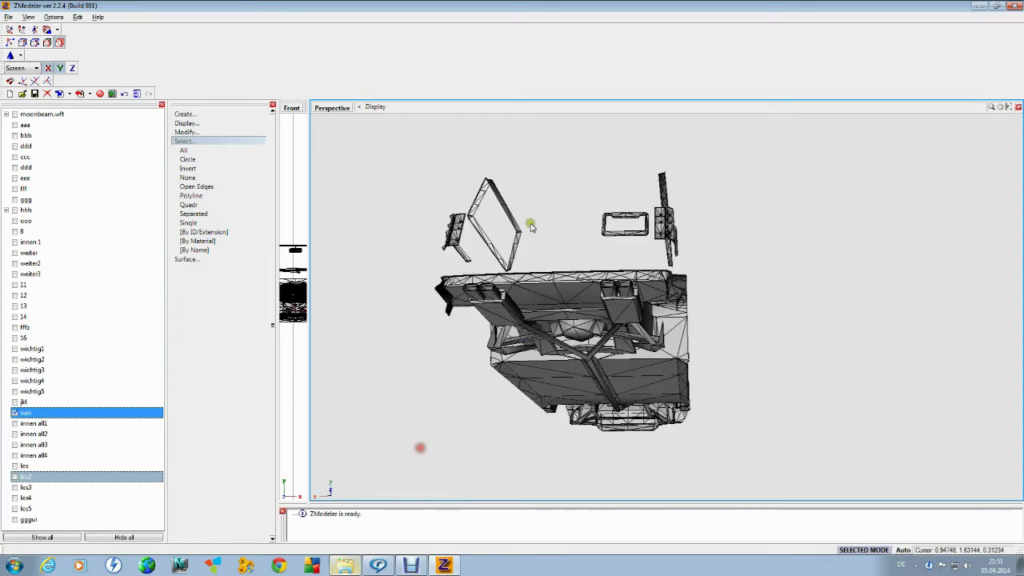
scroll(625, 174, "up", 3)
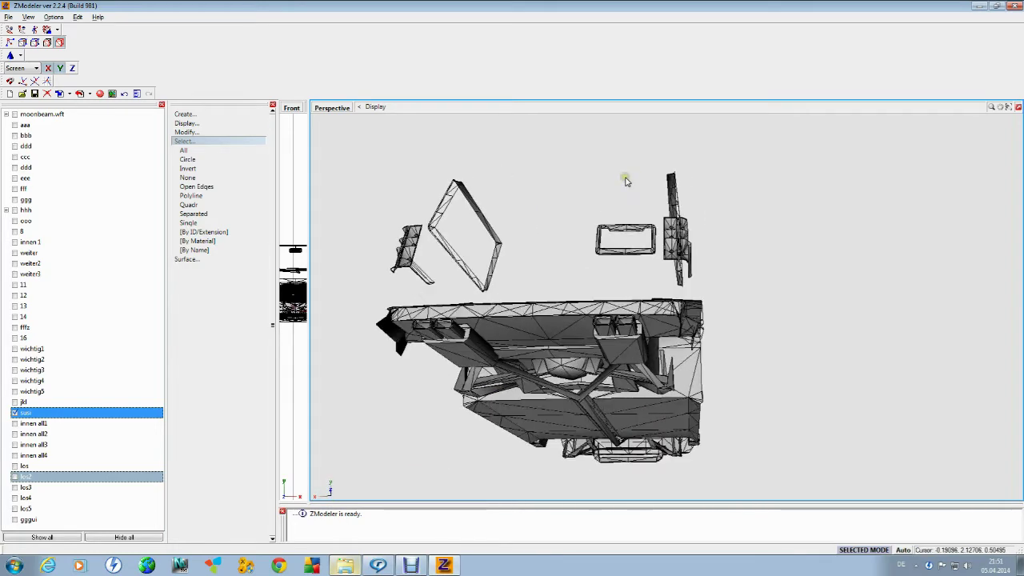
left_click(36, 41)
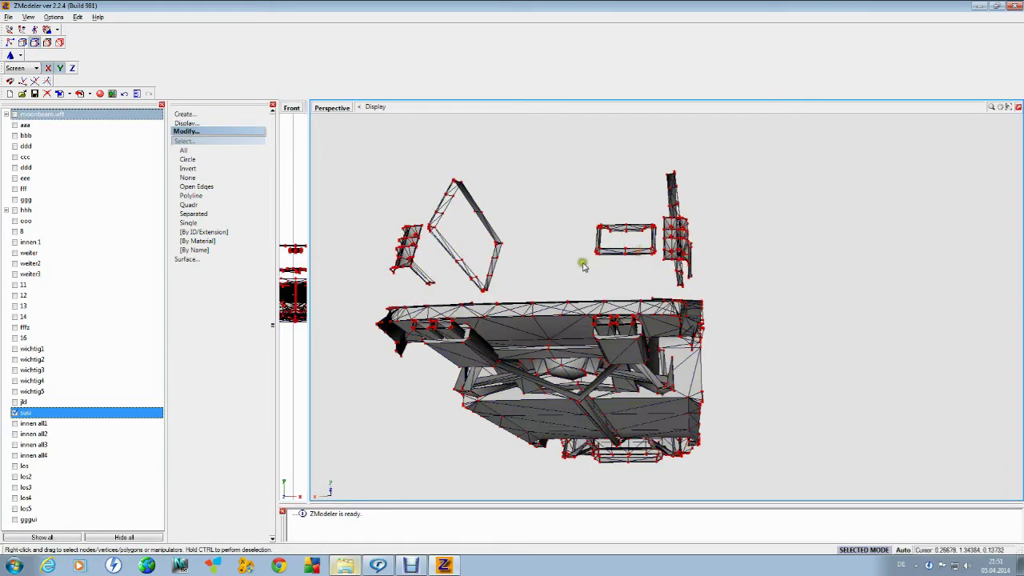
left_click(248, 205)
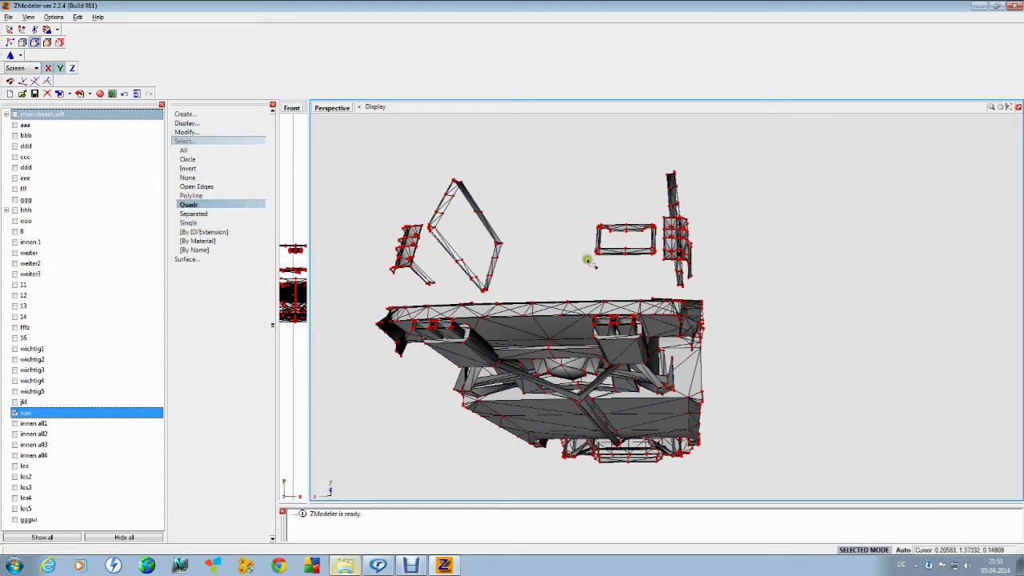
left_click_drag(624, 245, 656, 207)
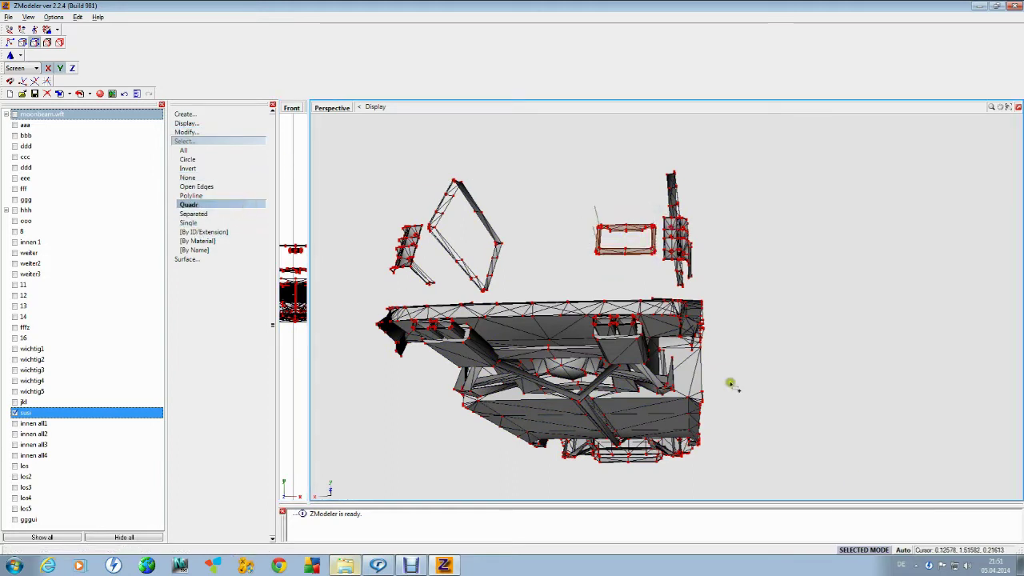
left_click(847, 549)
right_click(830, 278)
mouse_move(845, 291)
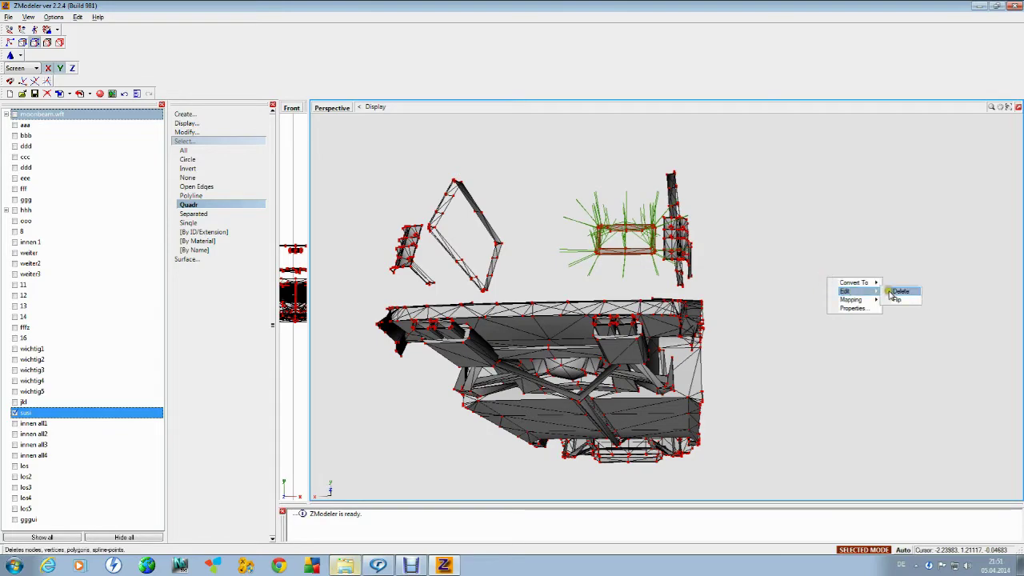
left_click(896, 291)
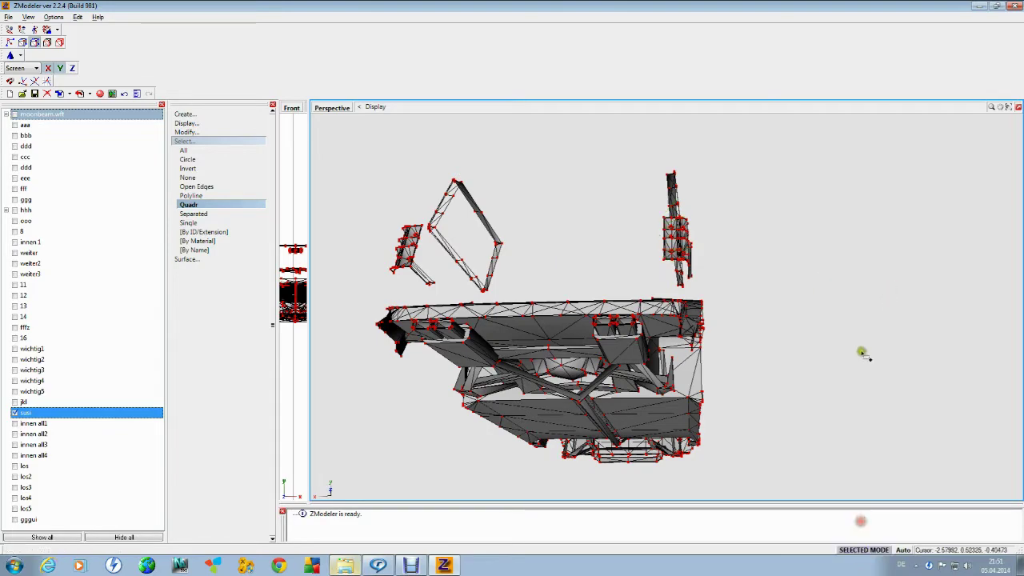
Return to object-level editing and display the los mesh in place of susi.
middle_click_drag(861, 352, 911, 368)
scroll(674, 346, "up", 3)
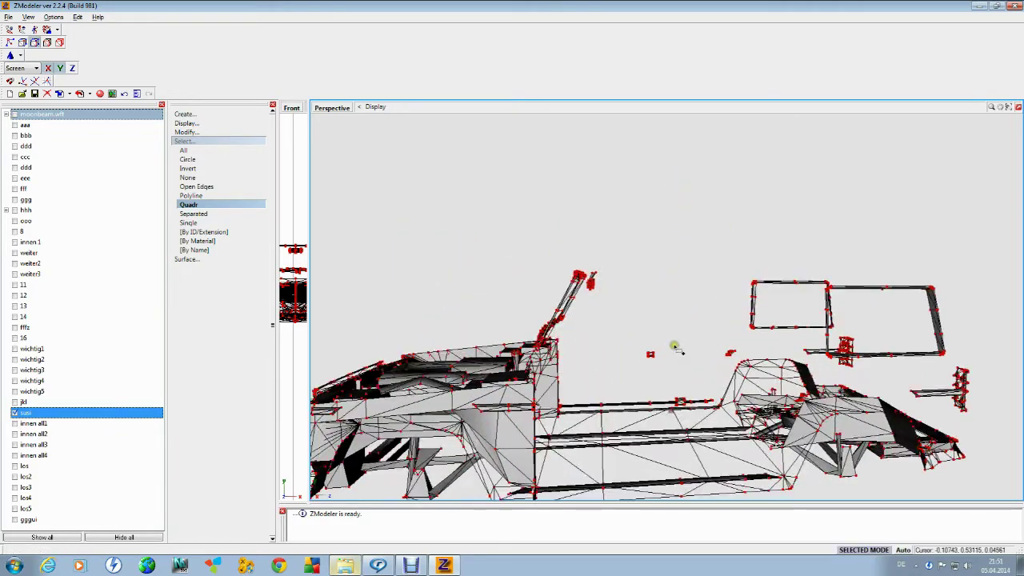
middle_click_drag(674, 346, 674, 343)
scroll(675, 343, "down", 2)
scroll(675, 343, "up", 1)
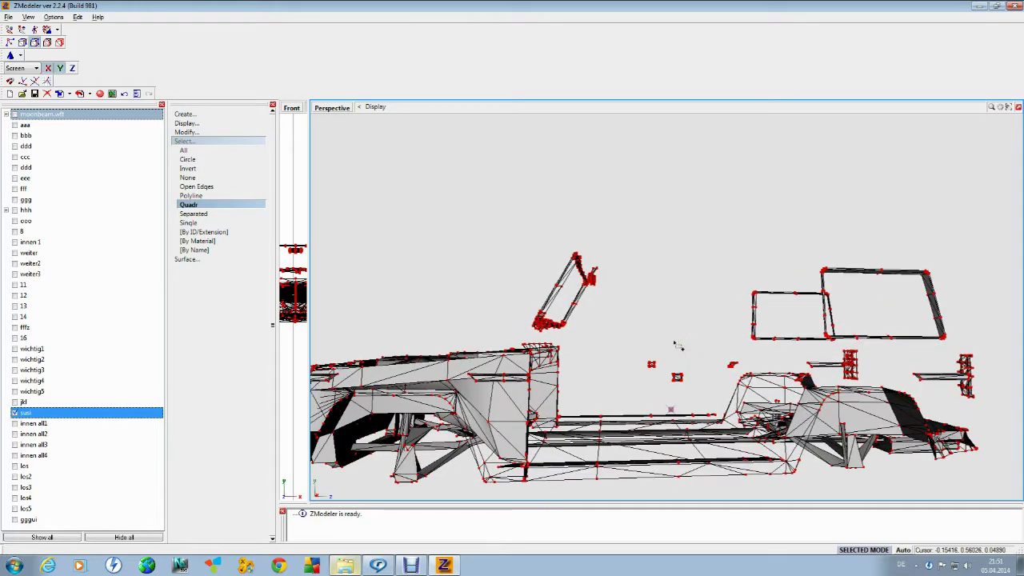
scroll(676, 343, "down", 3)
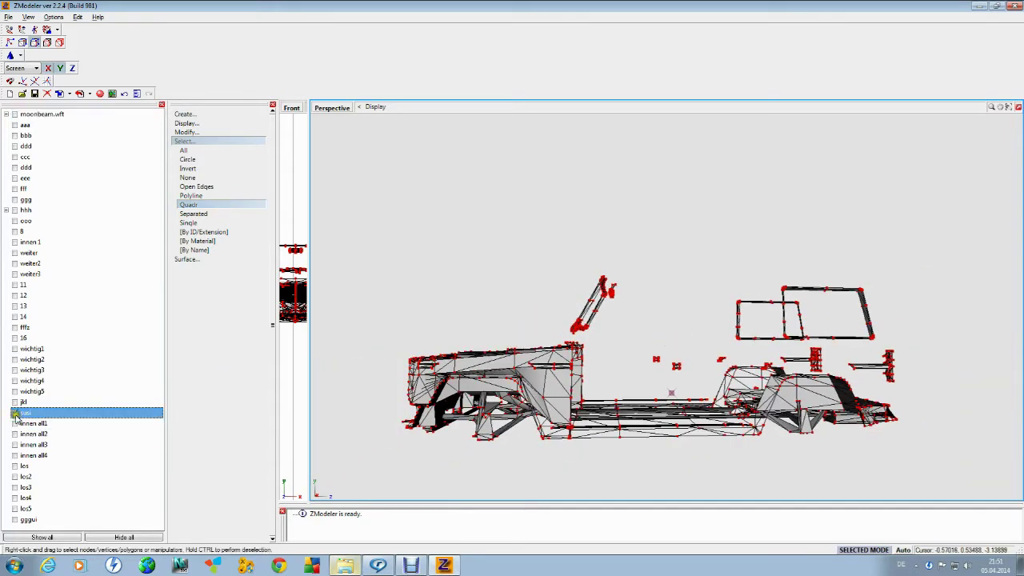
left_click(56, 44)
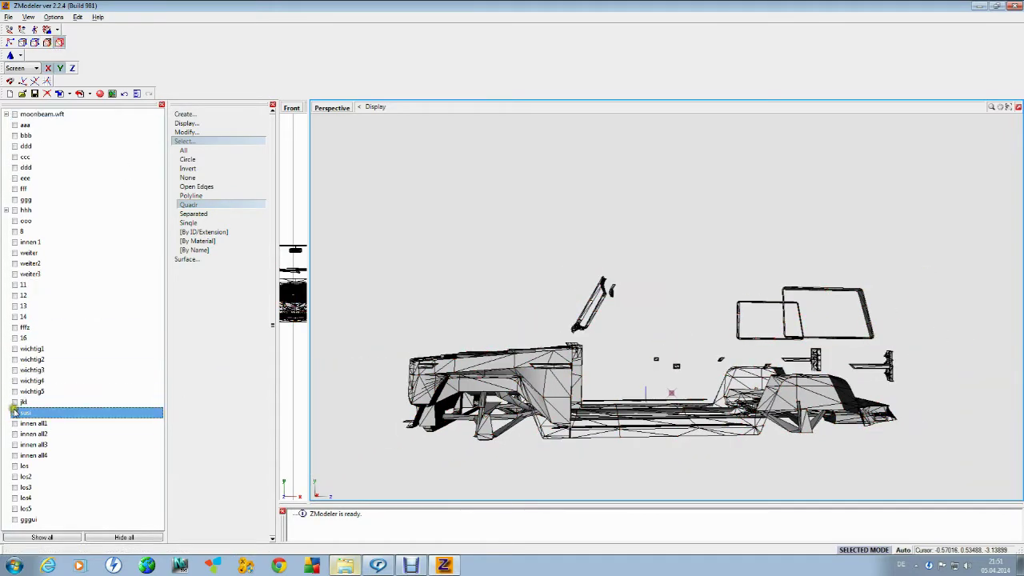
left_click(14, 412)
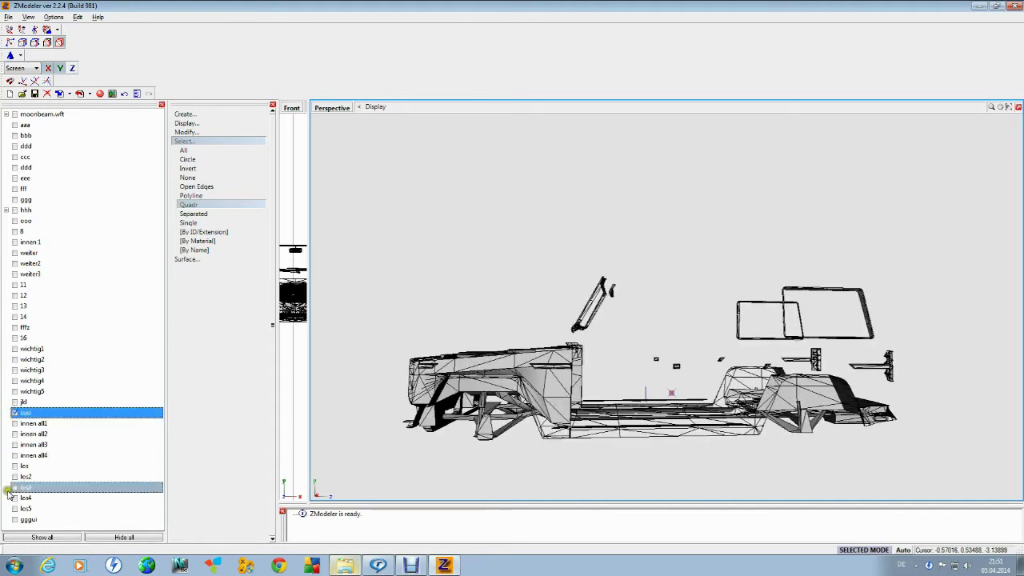
left_click(14, 466)
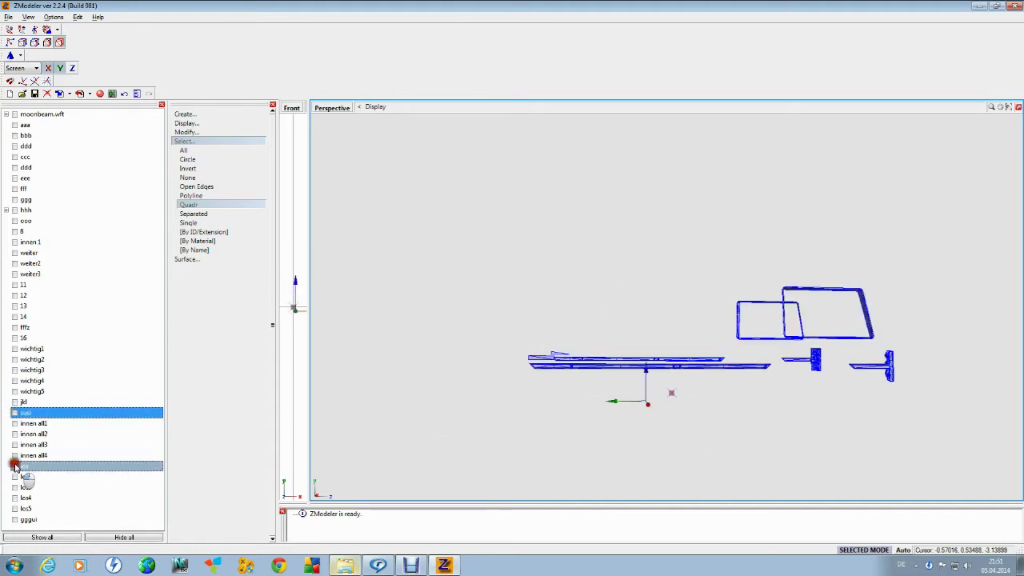
Compare the los and susi meshes by toggling their visibility, leaving only los displayed.
middle_click_drag(453, 421, 454, 421)
left_click(14, 412)
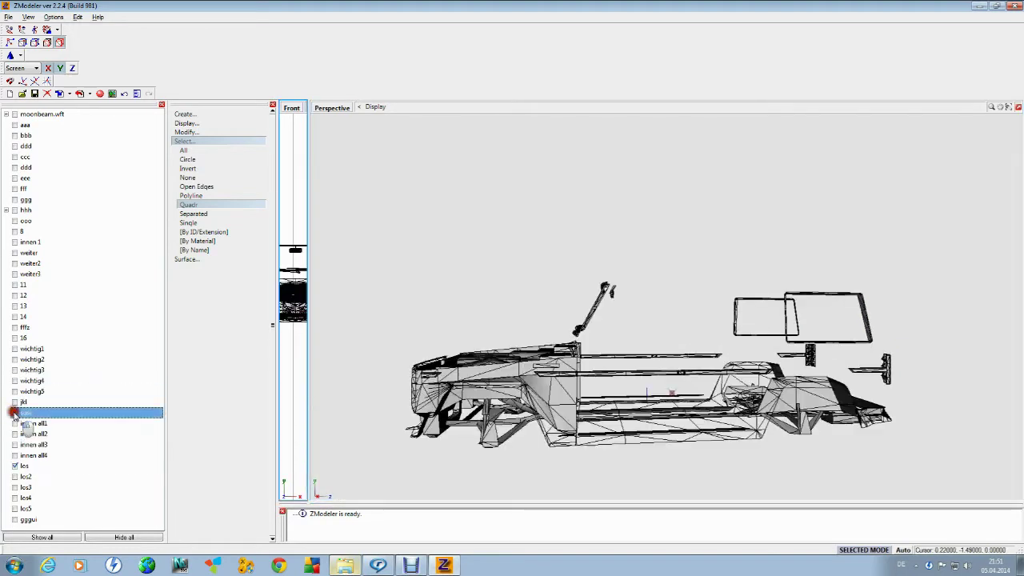
left_click(15, 412)
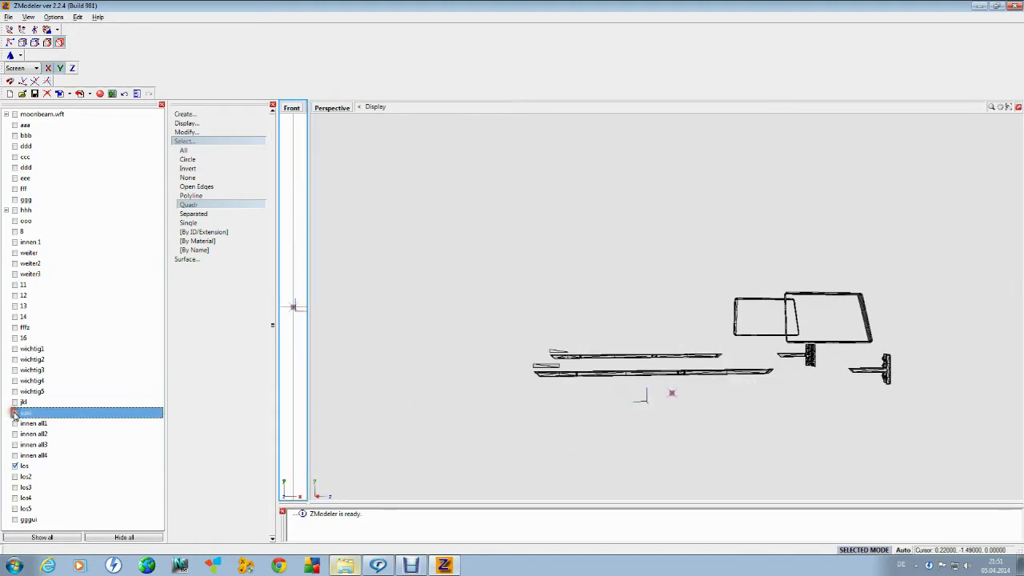
left_click(15, 466)
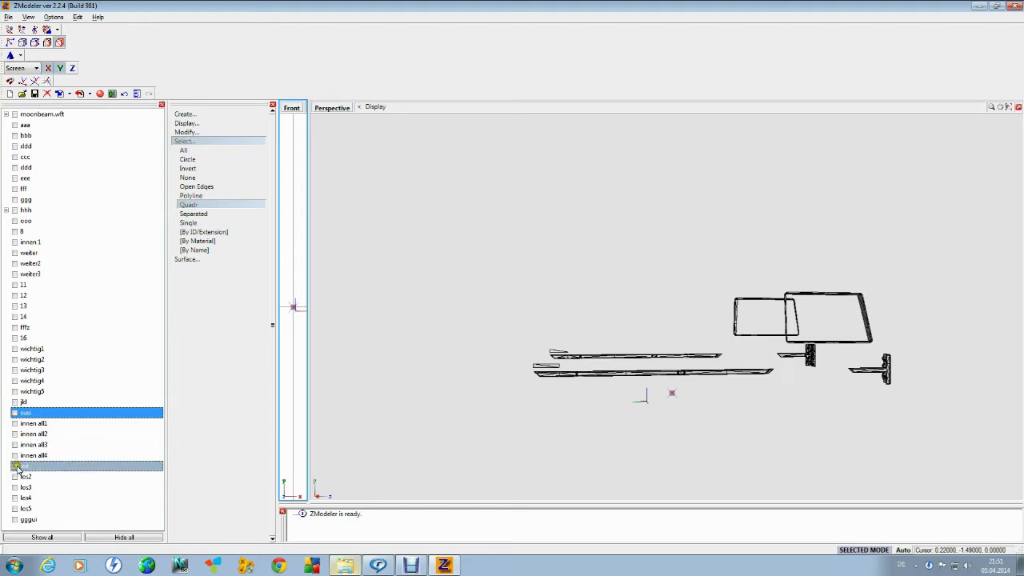
left_click(14, 412)
left_click(15, 412)
left_click(14, 412)
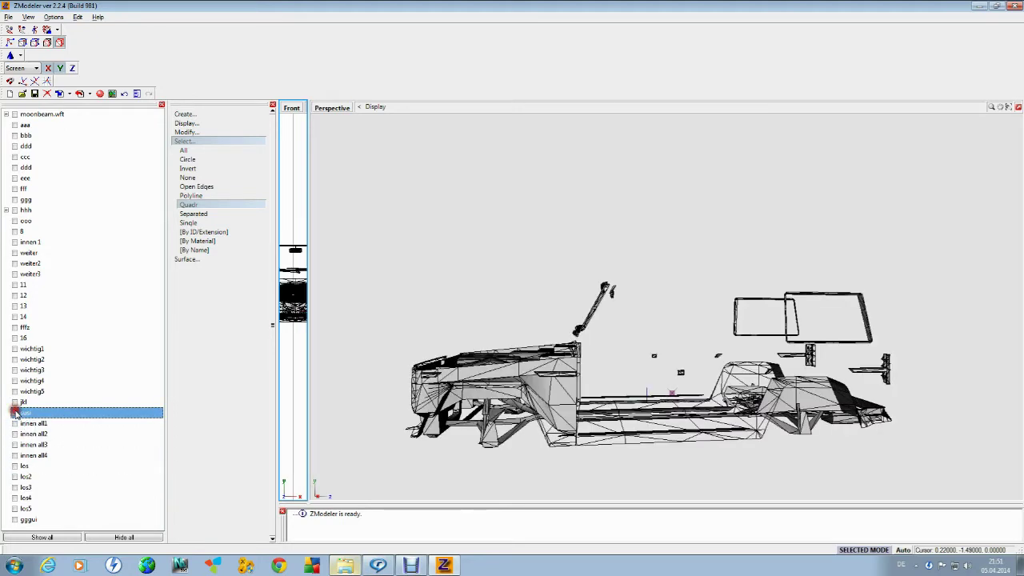
left_click(14, 412)
left_click(15, 465)
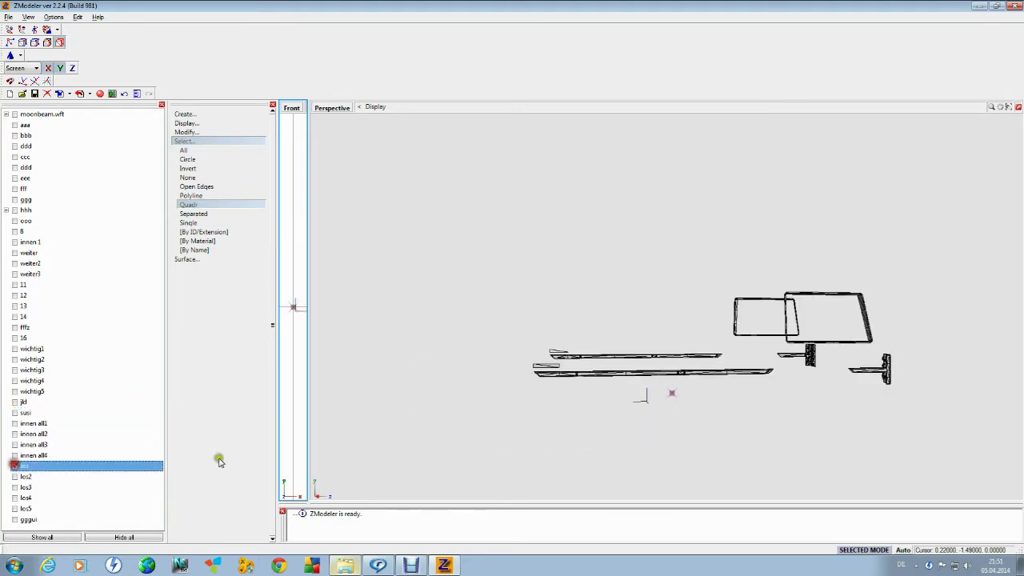
Examine the long side strips and window frames of the los mesh up close.
left_click(909, 368)
scroll(909, 365, "up", 3)
scroll(910, 366, "down", 5)
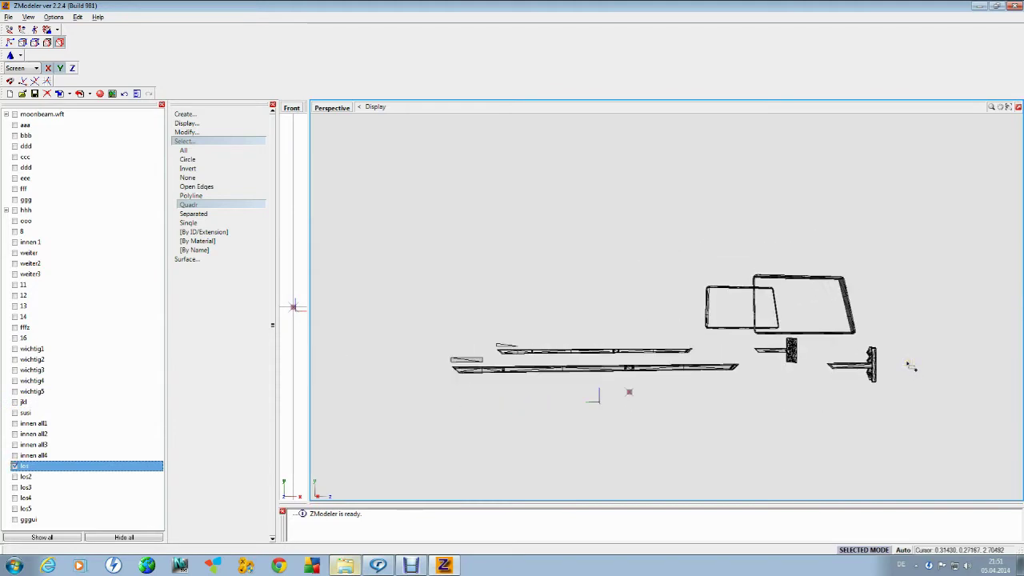
left_click(874, 158)
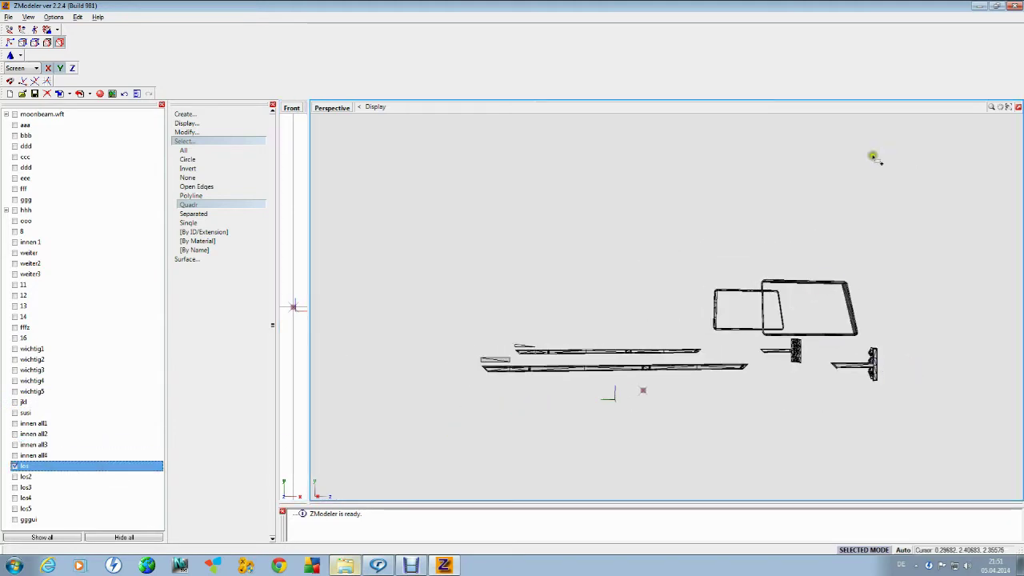
middle_click_drag(486, 441, 535, 362)
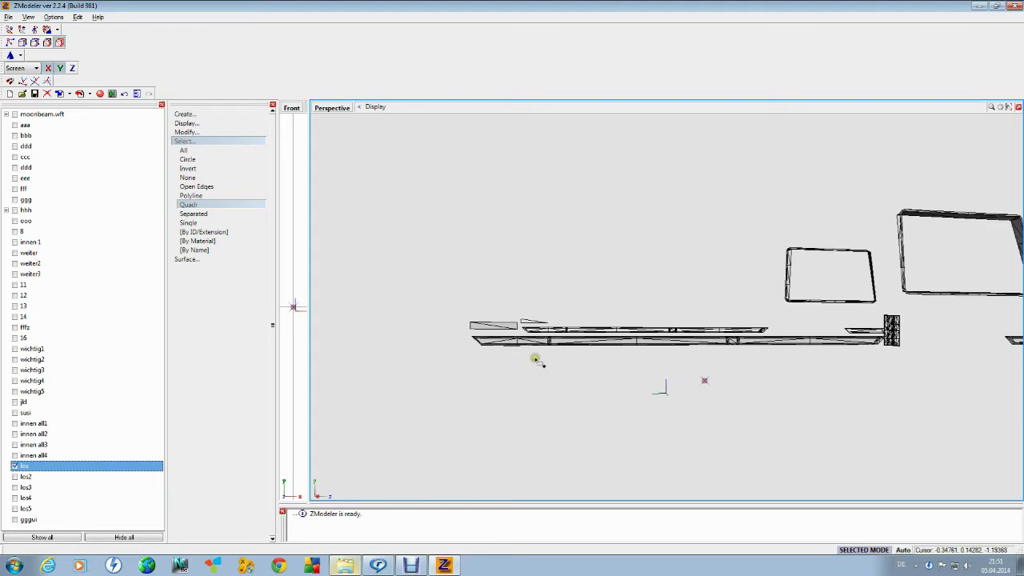
left_click(560, 343)
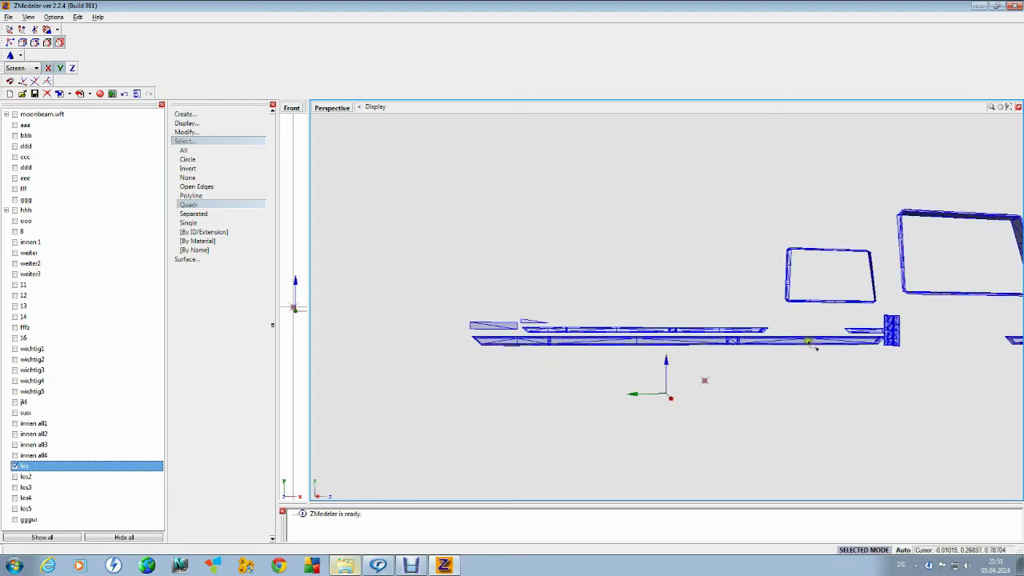
left_click(726, 338)
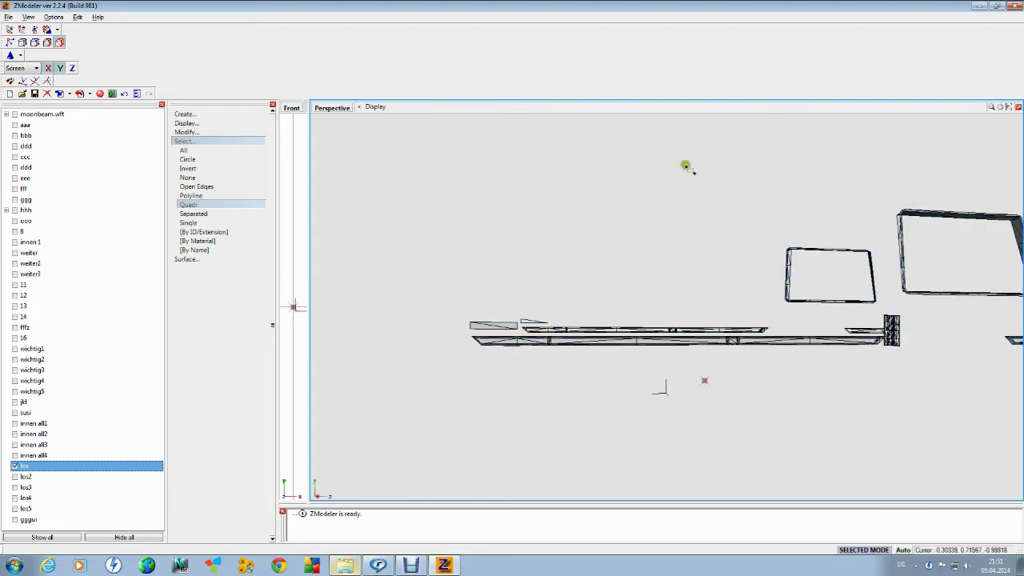
Close ZModeler, saving the scene over the existing dubsta.z3d, and relaunch the program.
left_click(1018, 5)
left_click(494, 308)
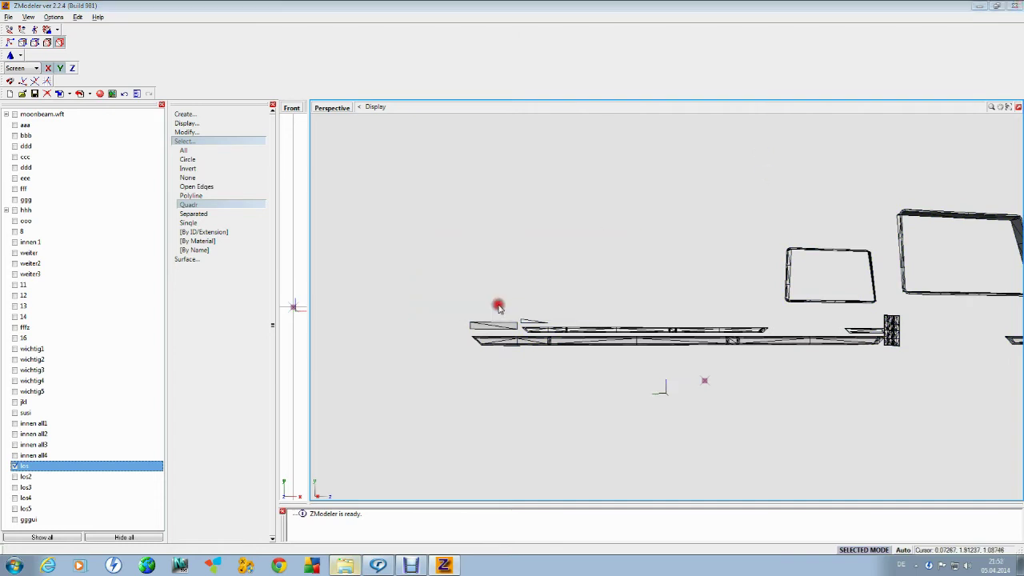
left_click(416, 274)
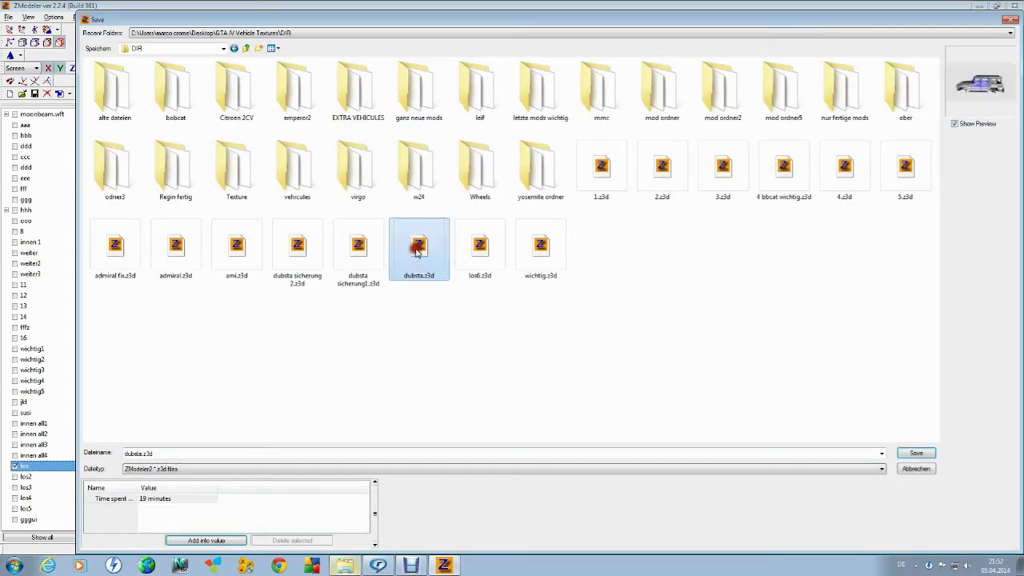
left_click(908, 453)
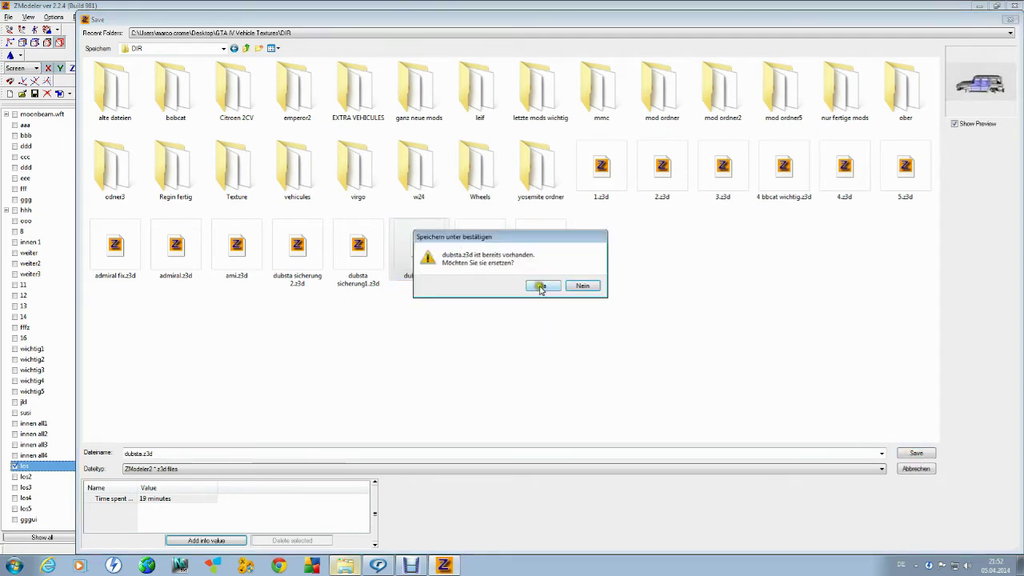
left_click(539, 286)
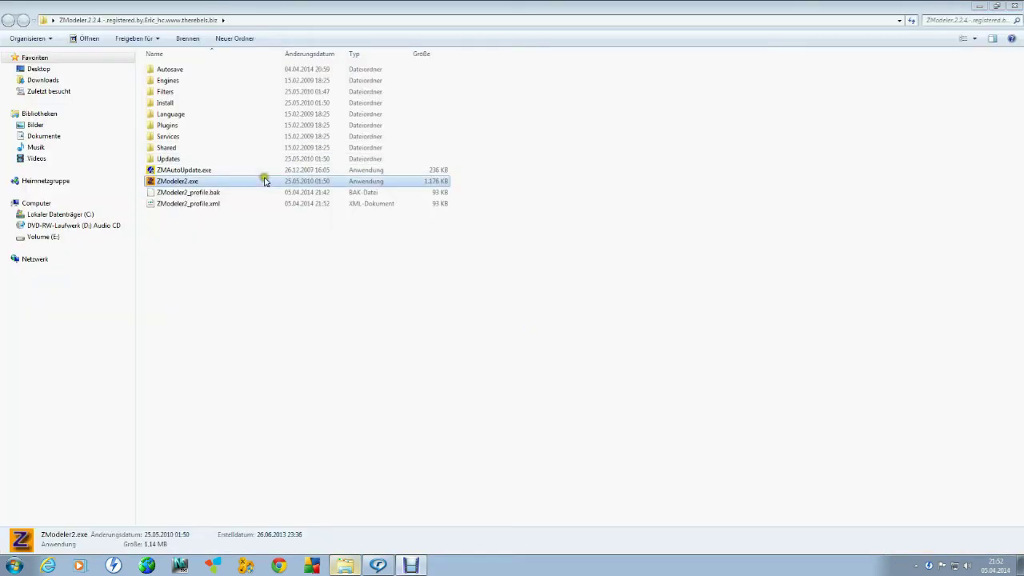
left_click(265, 181)
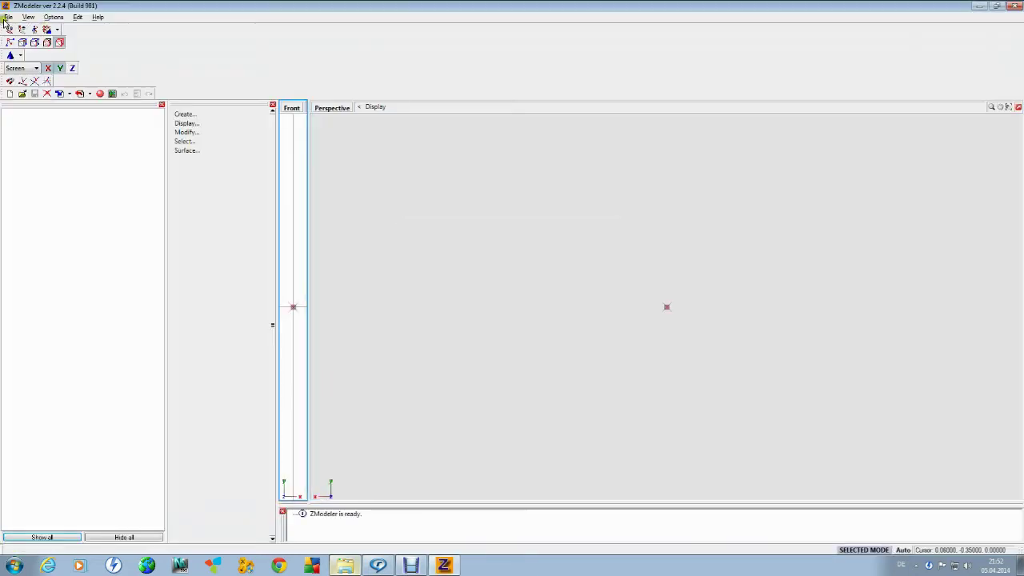
left_click(8, 16)
left_click(26, 72)
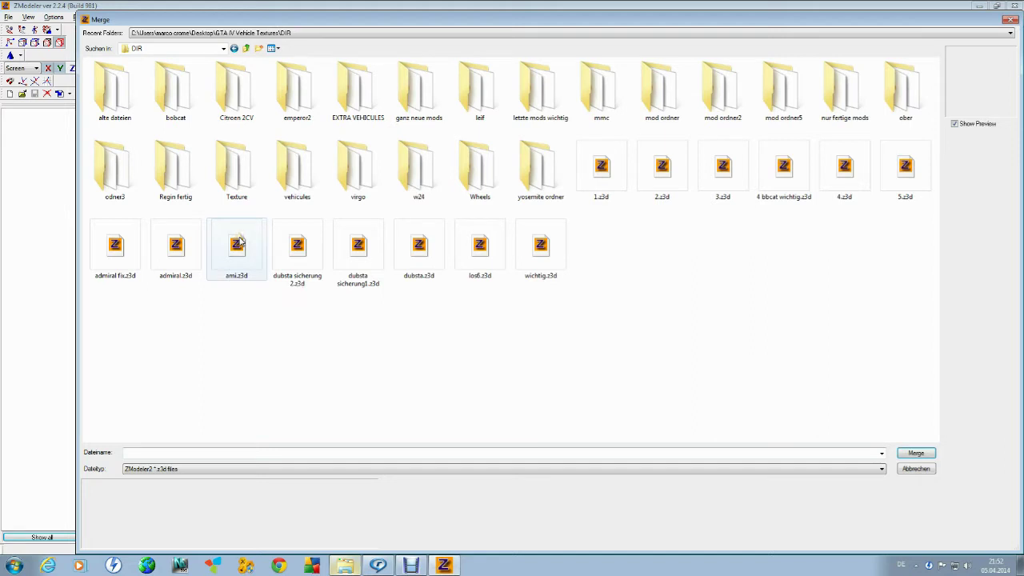
left_click(357, 251)
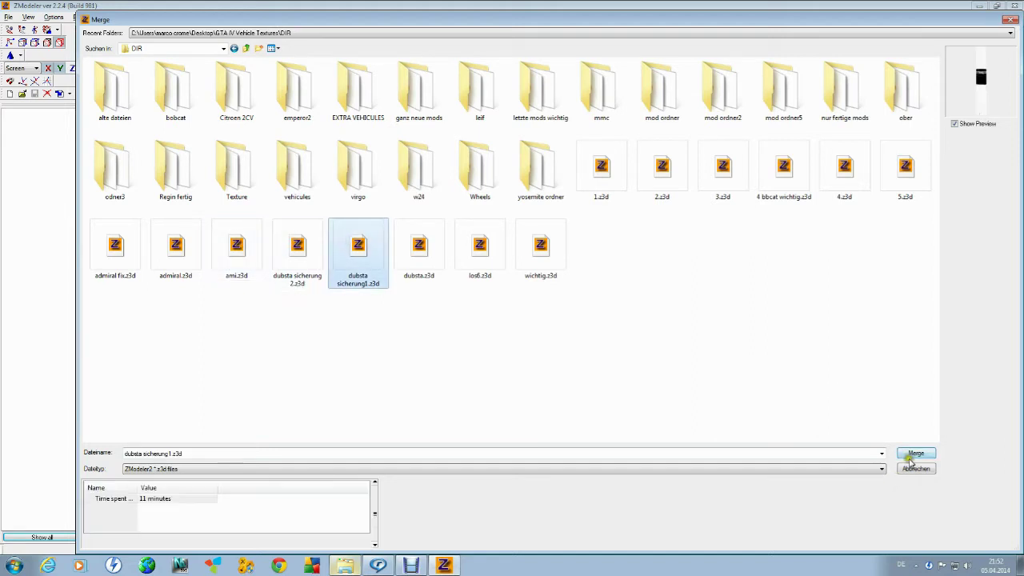
left_click(913, 455)
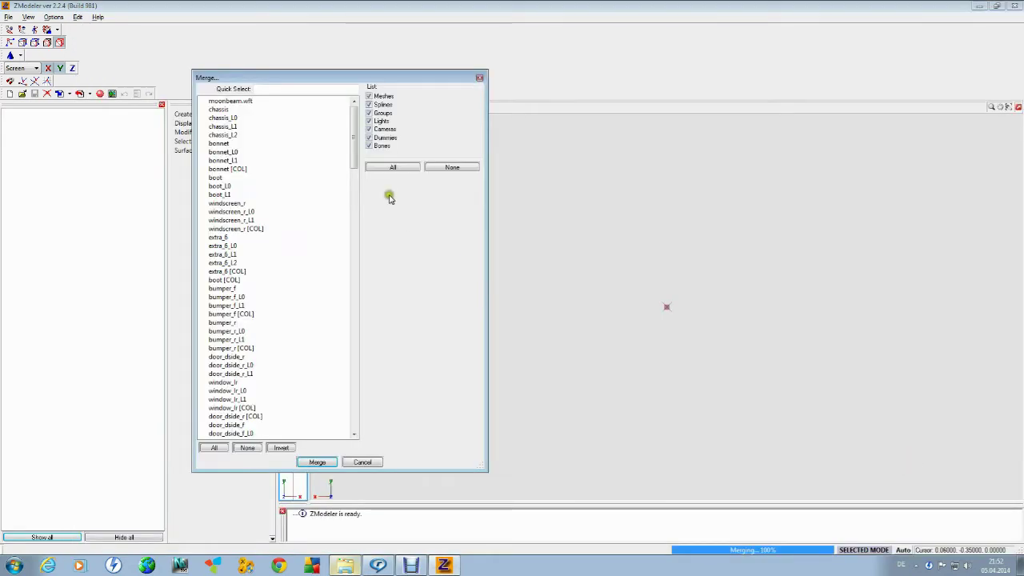
left_click_drag(352, 158, 364, 434)
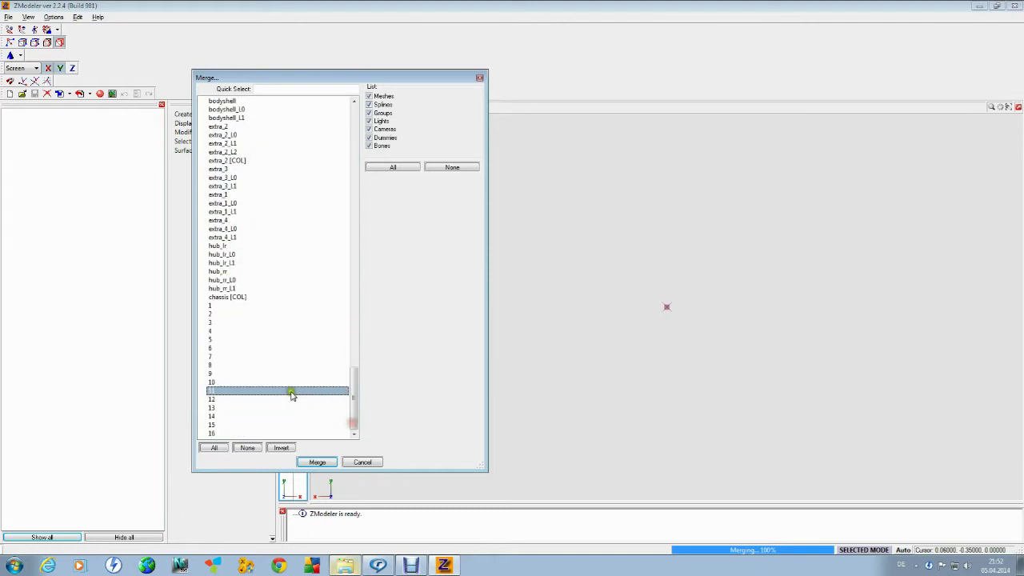
scroll(286, 329, "up", 3)
left_click(453, 120)
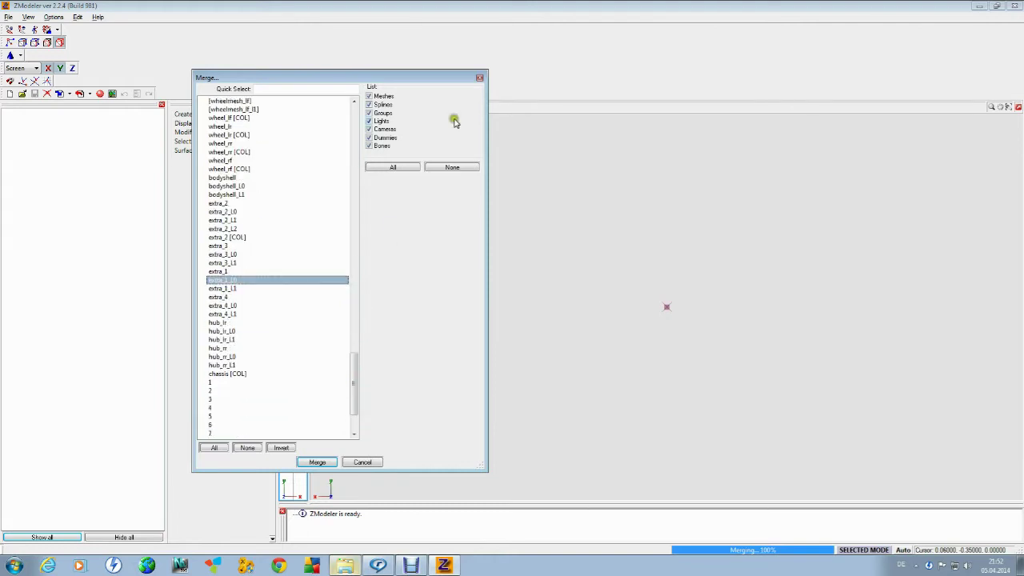
left_click(479, 79)
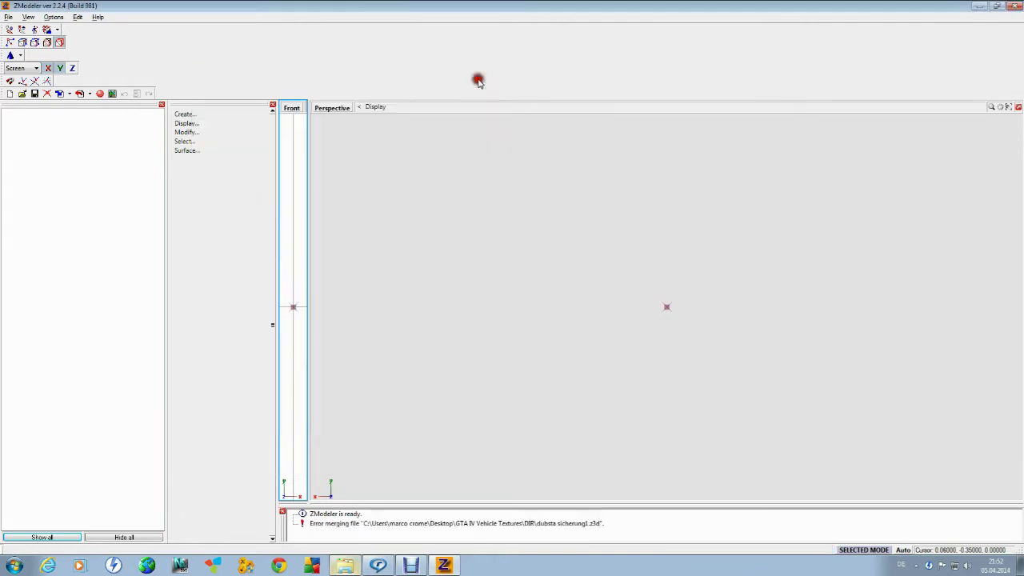
Close ZModeler without saving the scene and relaunch the program.
left_click(1020, 4)
left_click(535, 308)
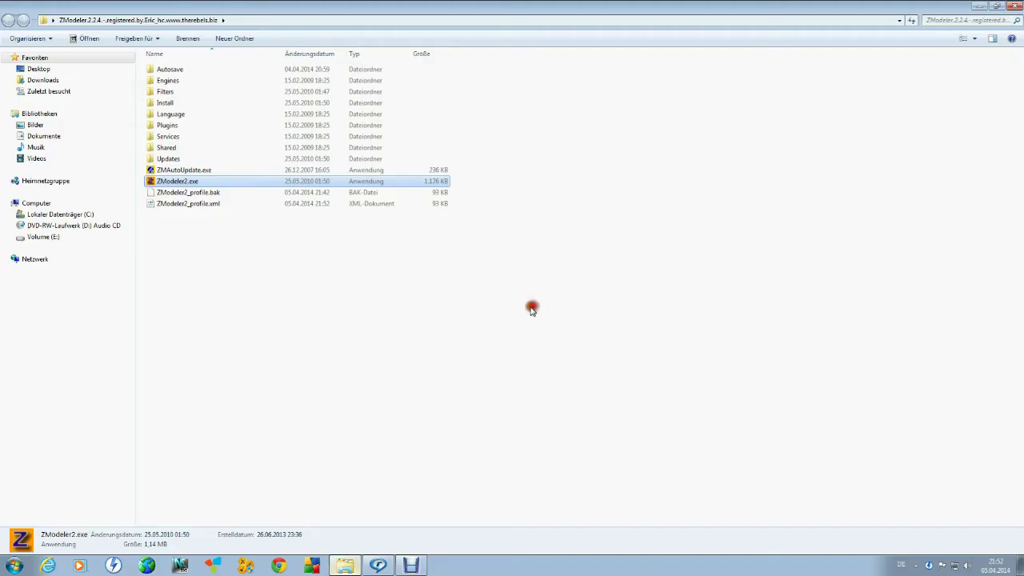
double_click(268, 183)
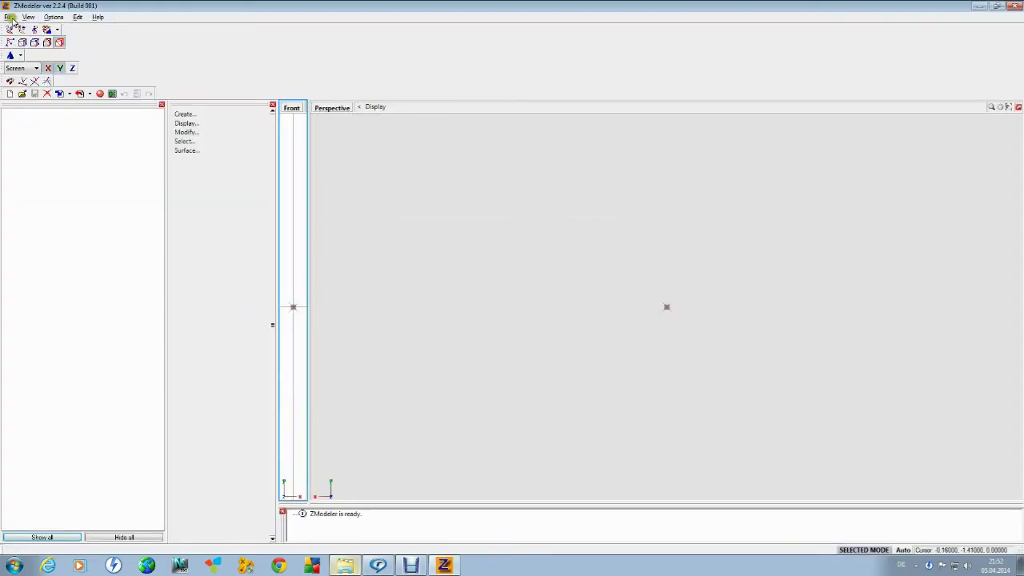
Merge only the los mesh from dubsta.z3d into the empty scene.
left_click(9, 16)
left_click(21, 71)
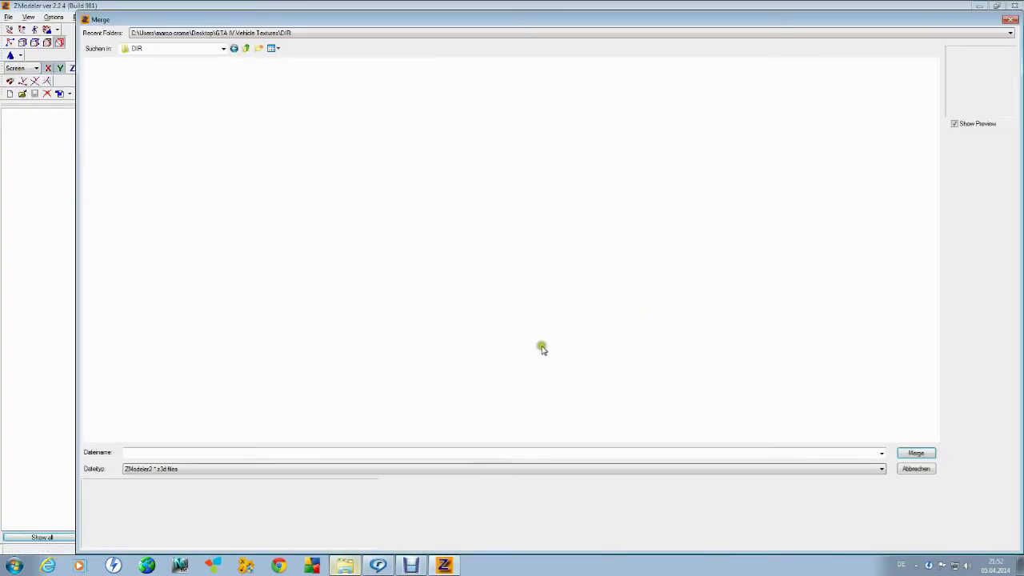
left_click(422, 258)
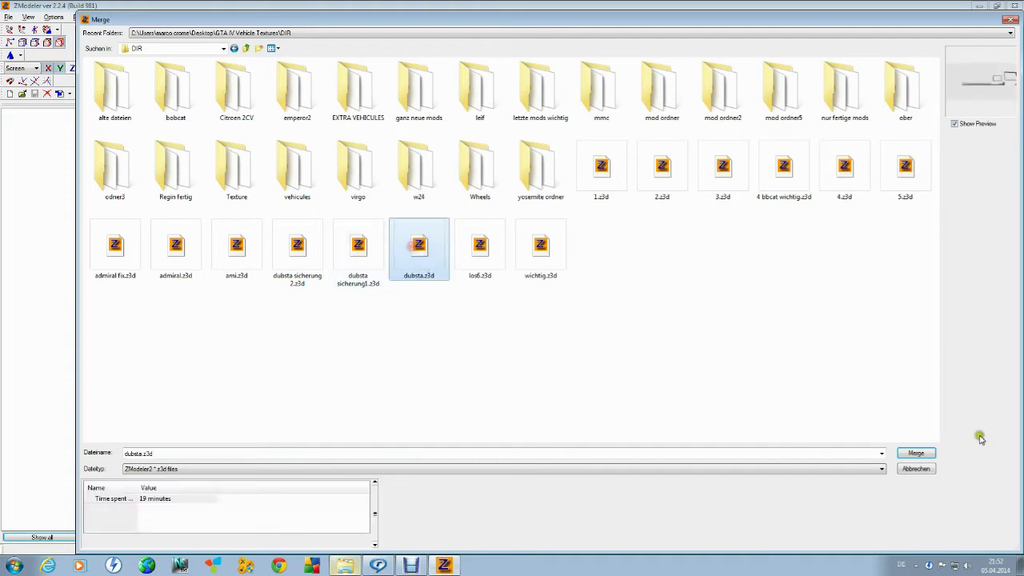
left_click(921, 452)
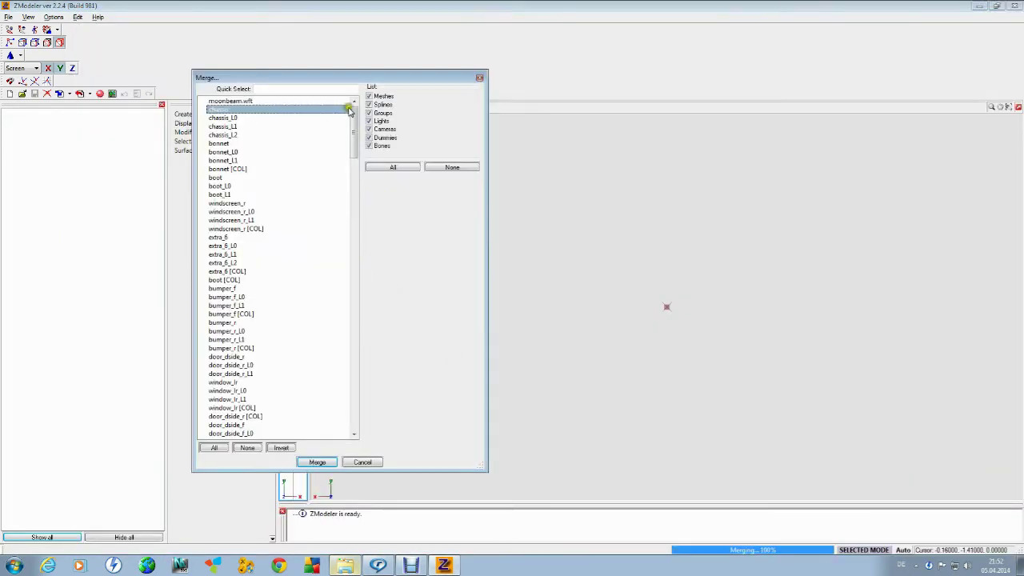
left_click_drag(350, 120, 354, 413)
left_click(280, 416)
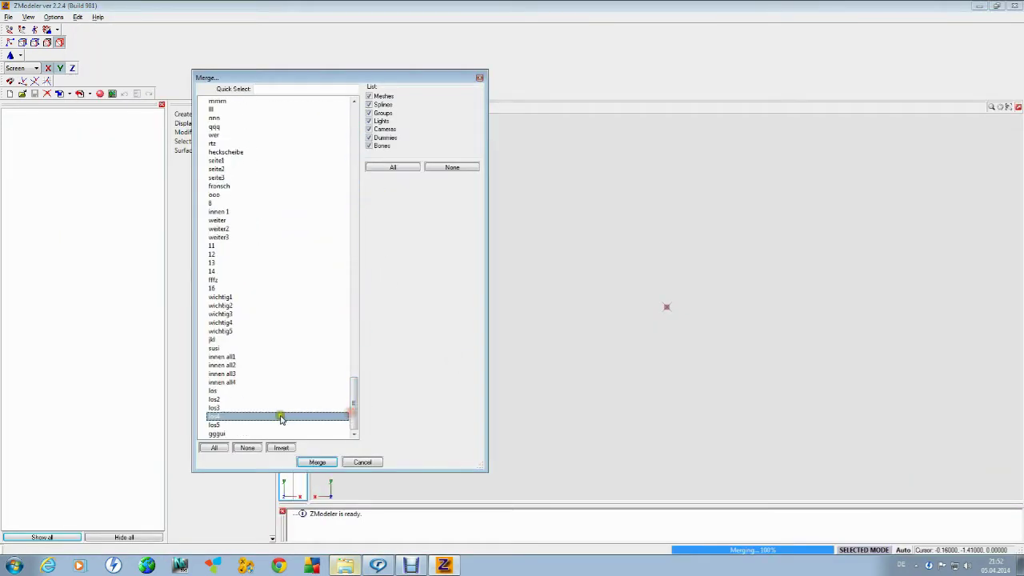
left_click(278, 425)
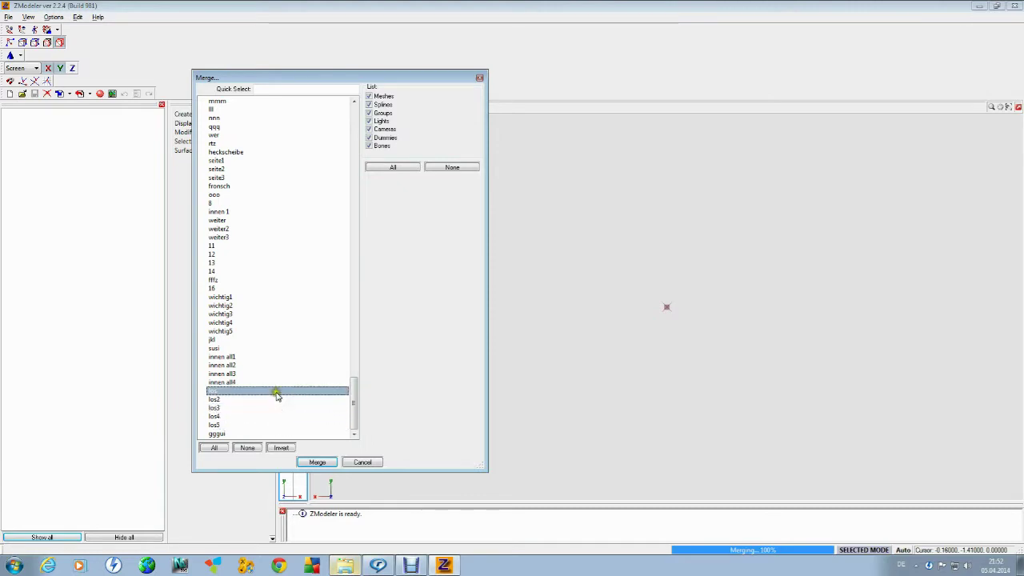
left_click(275, 392)
left_click(318, 462)
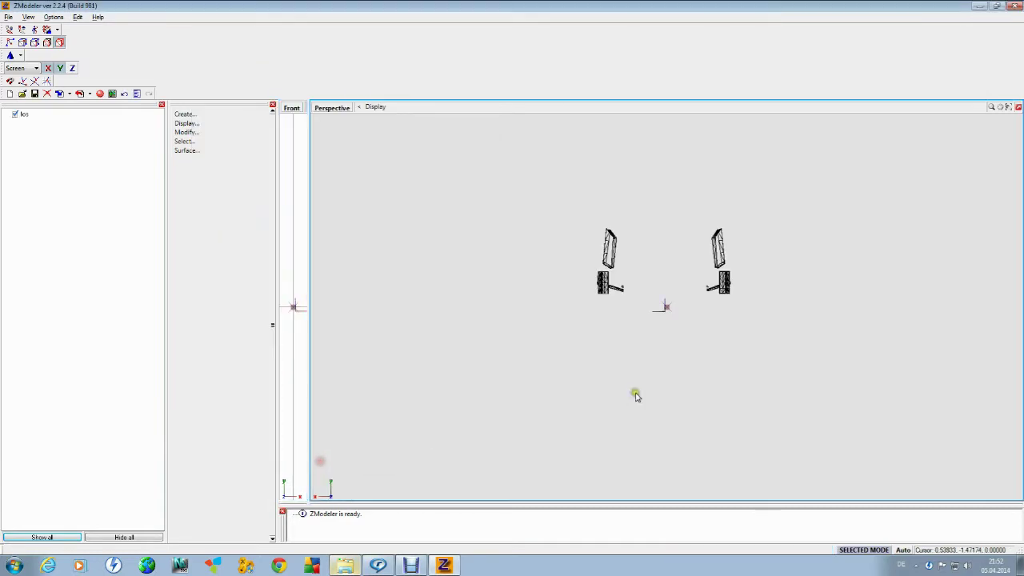
Keep the scene open and inspect the merged los mesh's side strips and frames from an angle.
left_click_drag(636, 393, 684, 409)
left_click(1018, 6)
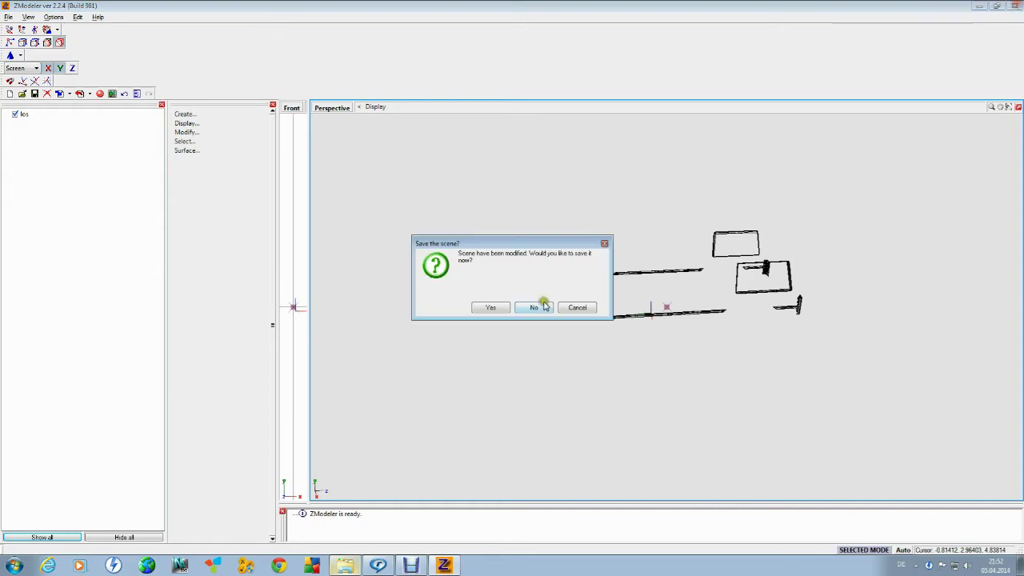
left_click(570, 310)
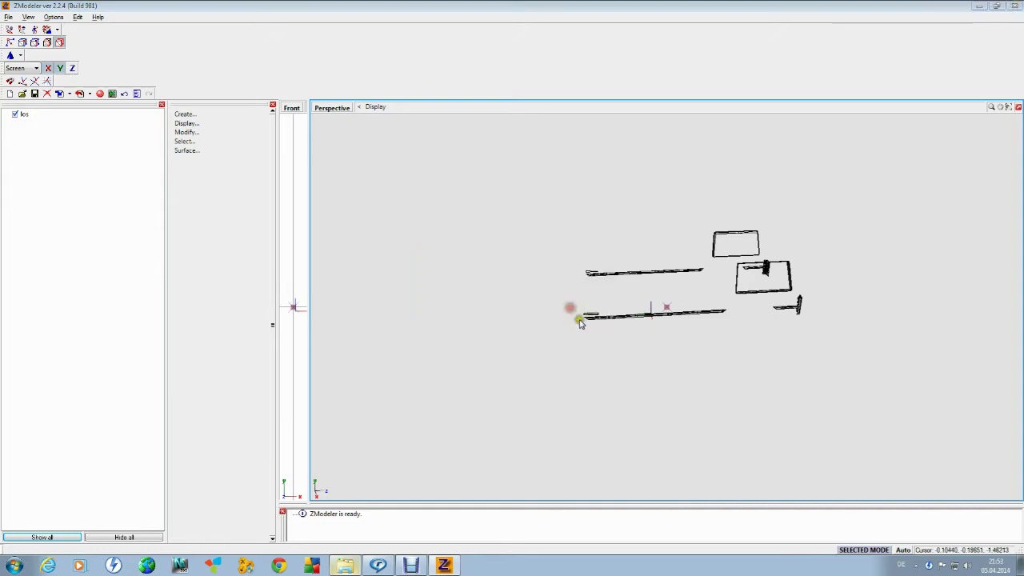
scroll(632, 328, "up", 3)
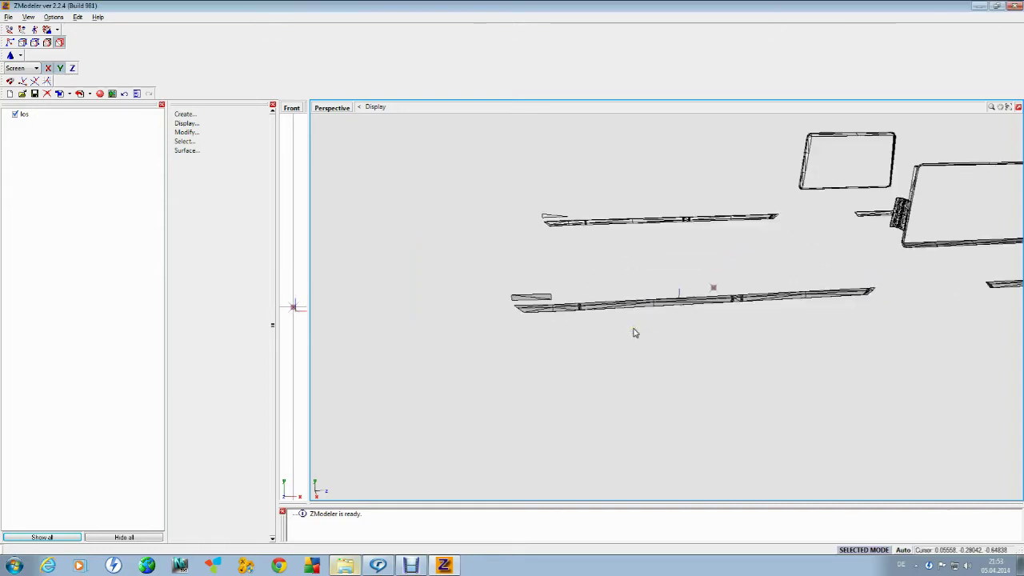
left_click(555, 342)
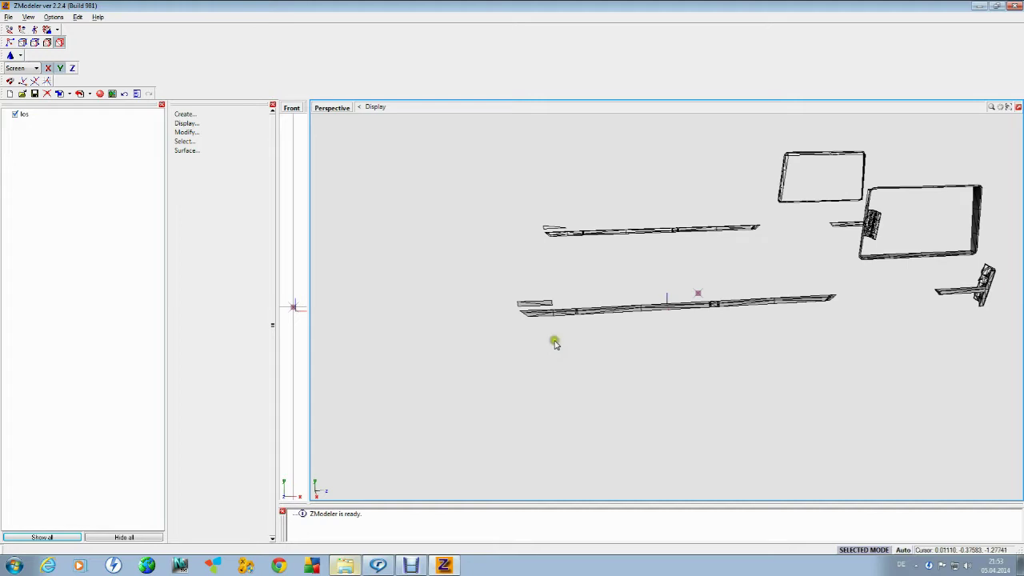
Close ZModeler, saving the scene over the existing los6.z3d, and relaunch the program.
left_click(1015, 6)
left_click(493, 303)
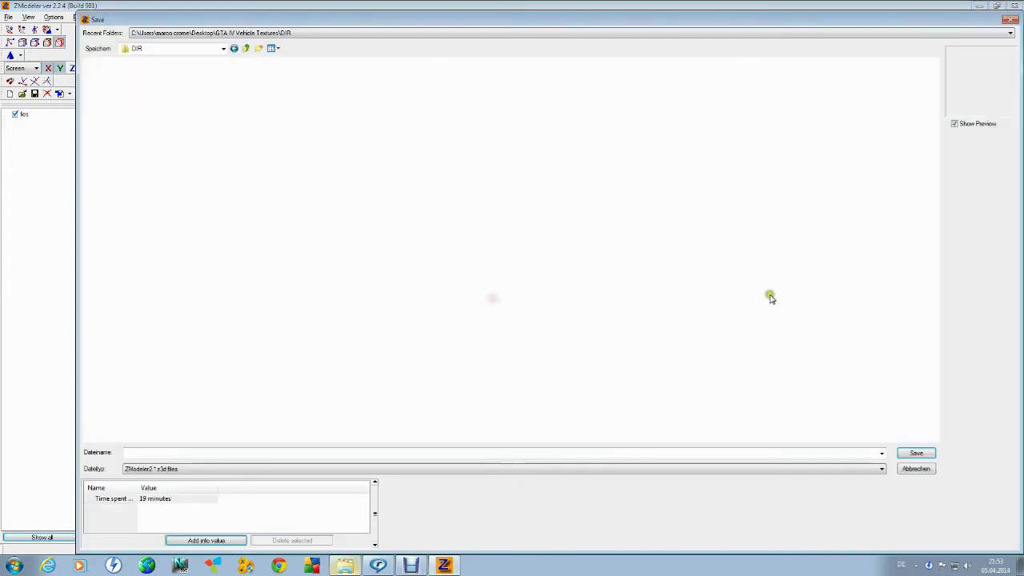
left_click(482, 248)
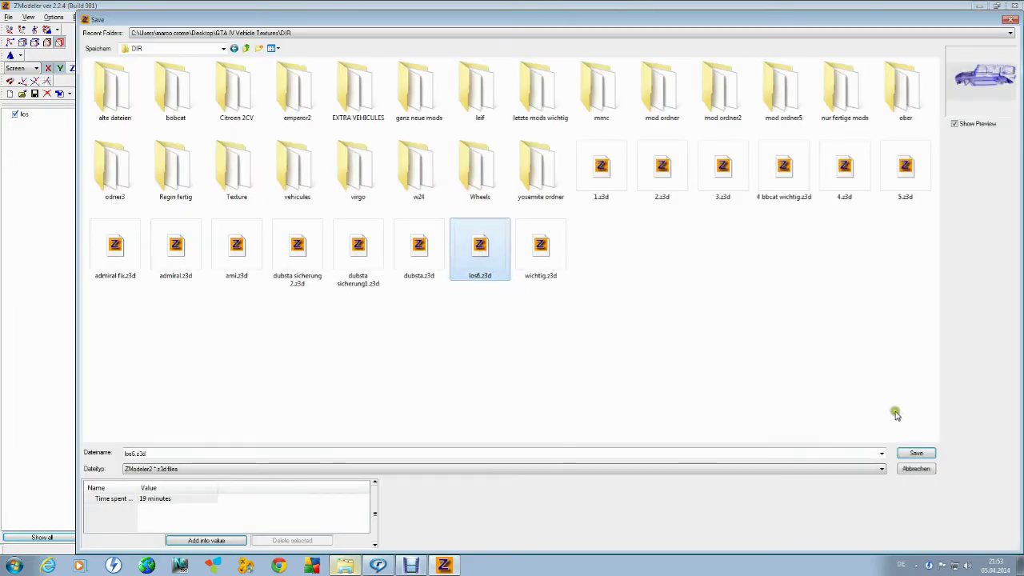
left_click(914, 453)
left_click(546, 285)
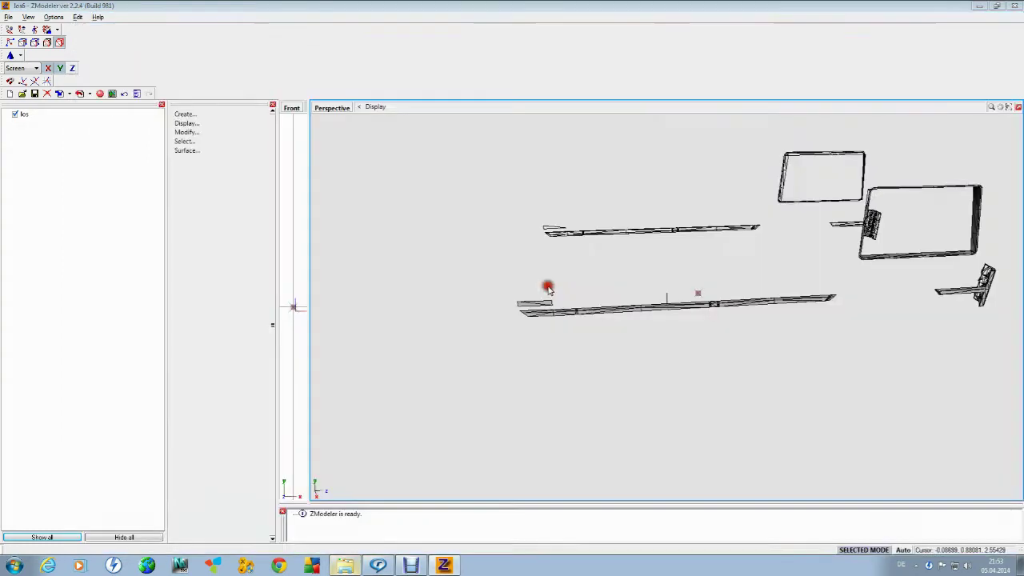
double_click(264, 183)
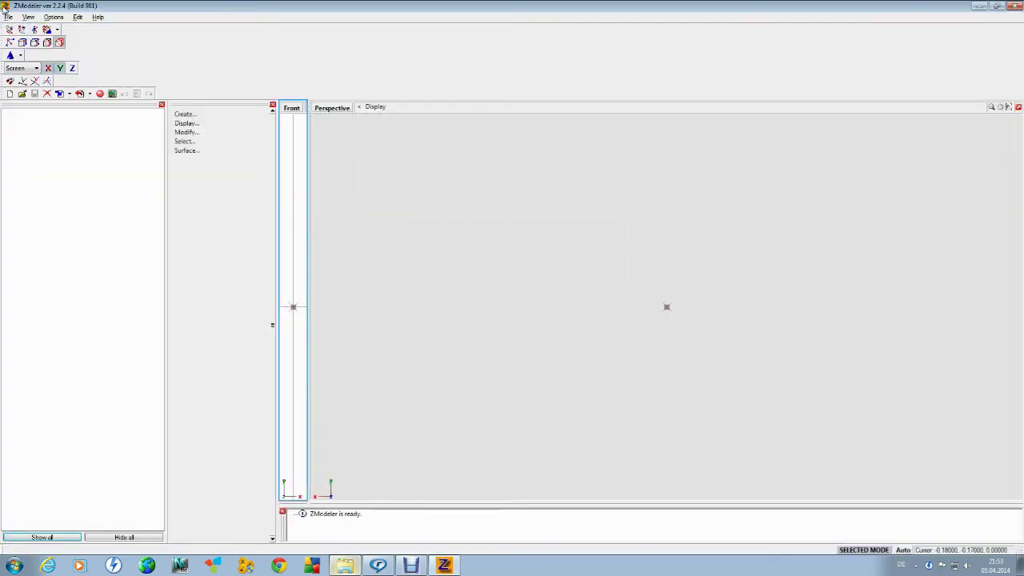
Merge all objects from dubsta.z3d into the empty scene.
left_click(6, 16)
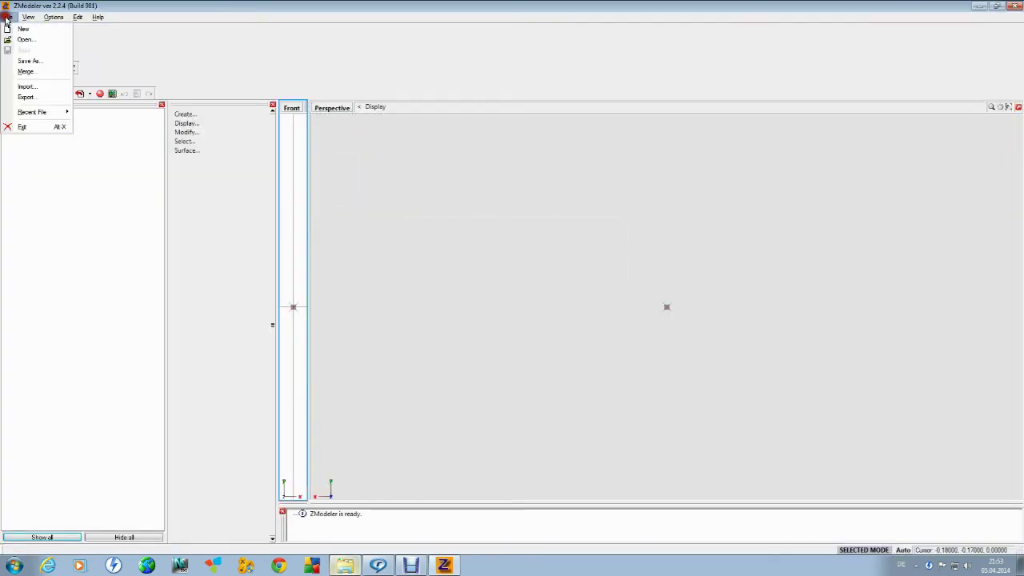
left_click(25, 75)
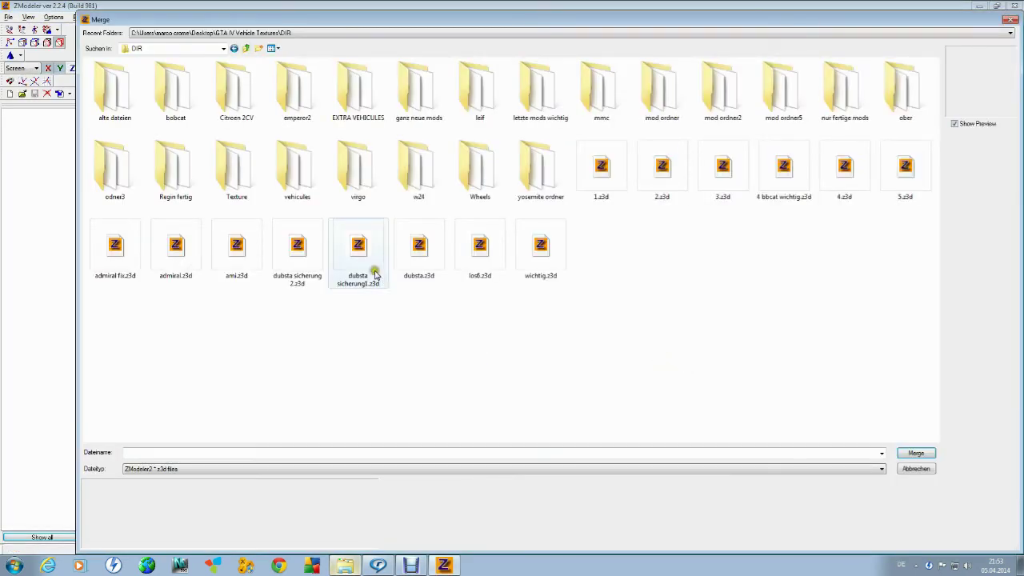
left_click(430, 254)
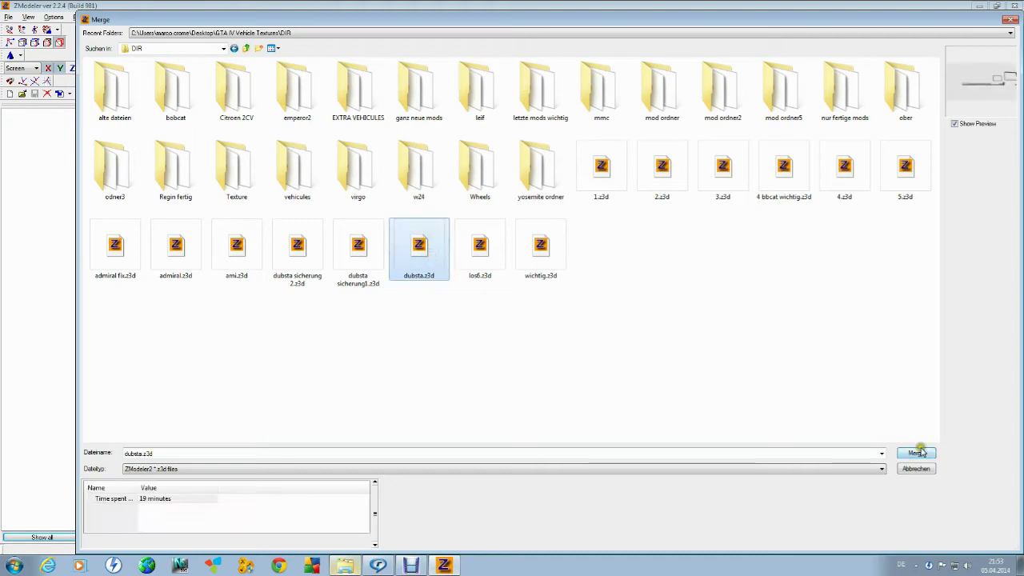
left_click(917, 453)
left_click(216, 447)
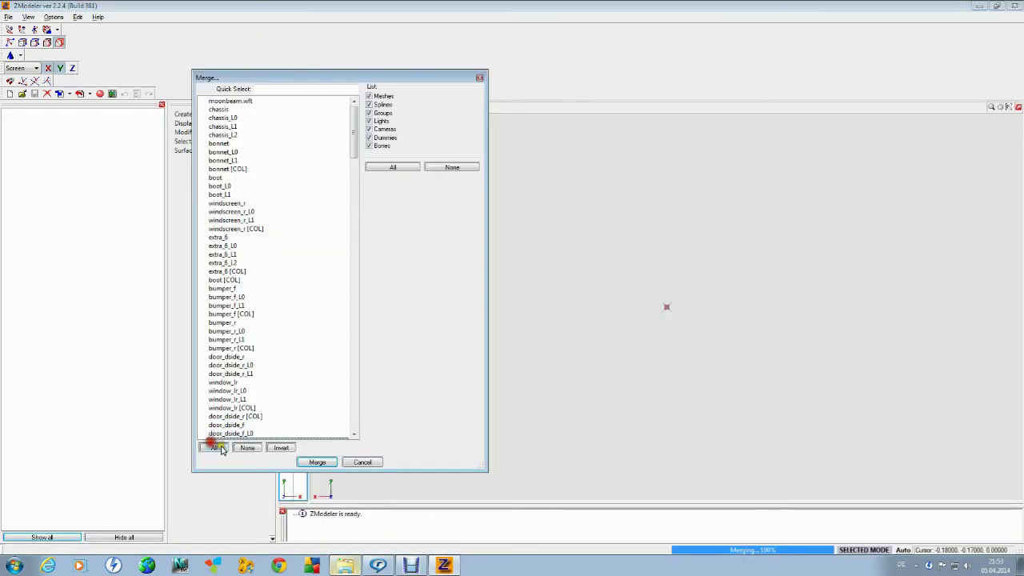
left_click(308, 461)
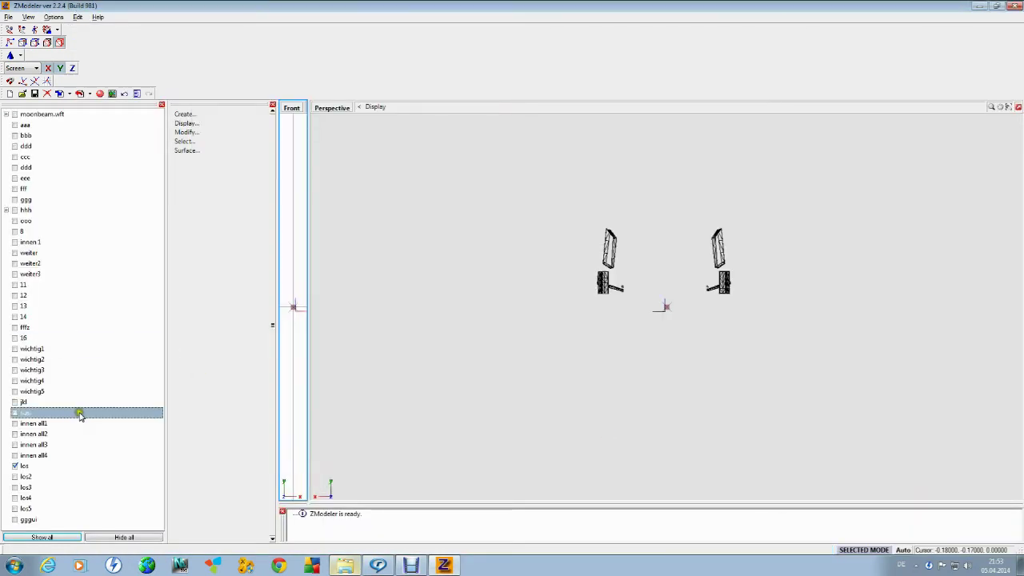
Rename the los mesh as los1.
left_click(27, 467)
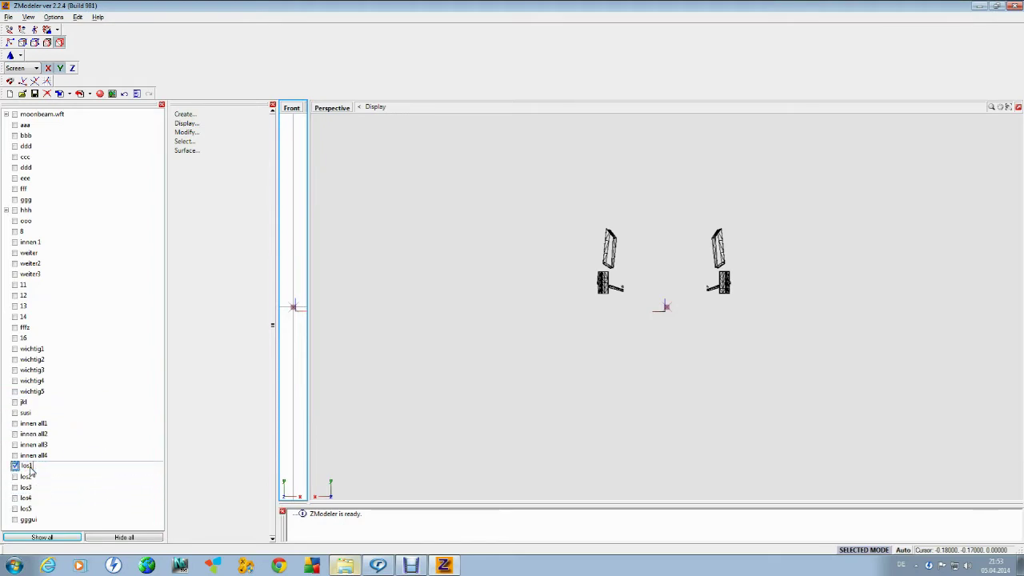
key("Return")
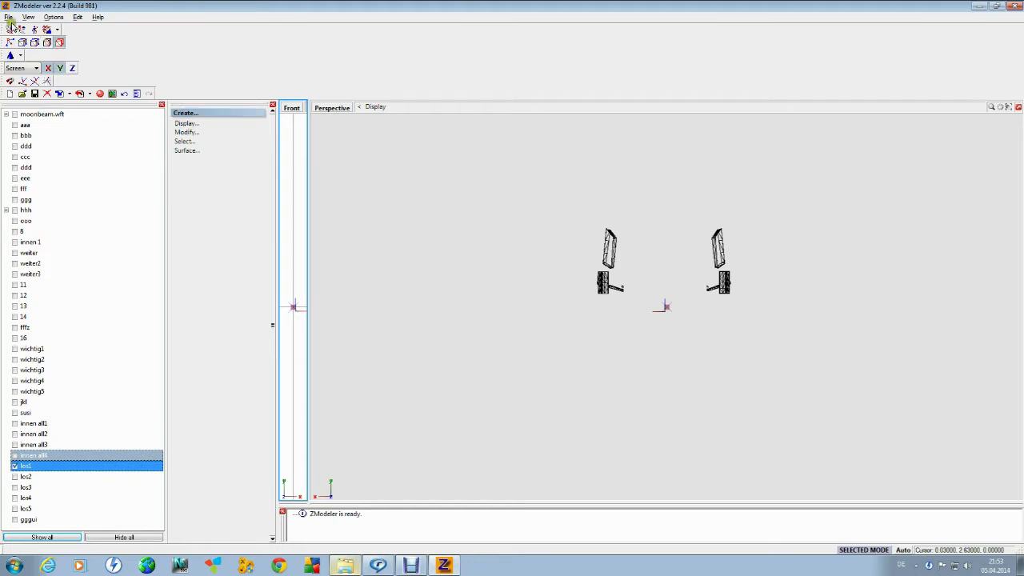
left_click(621, 440)
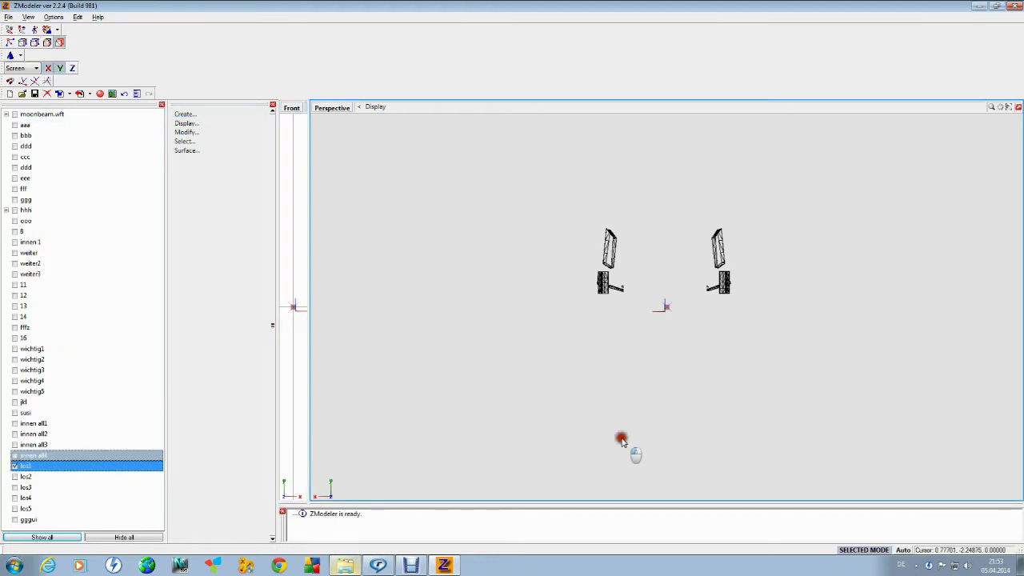
Switch to polygon-level editing and delete the outer side faces at the slanted end of the near los1 side strip.
left_click_drag(622, 440, 668, 458, "alt")
scroll(675, 342, "up", 6)
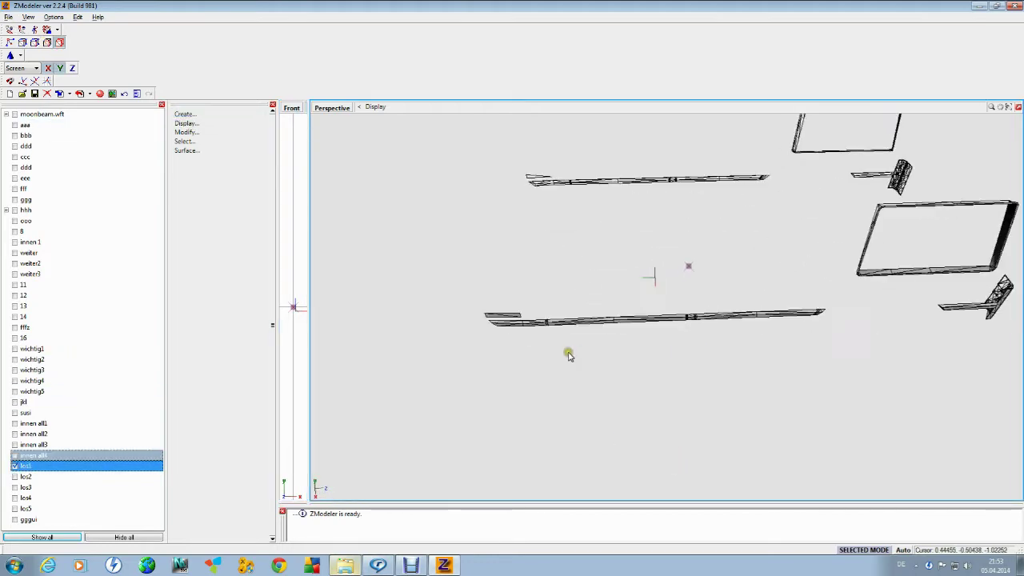
middle_click_drag(568, 356, 605, 353)
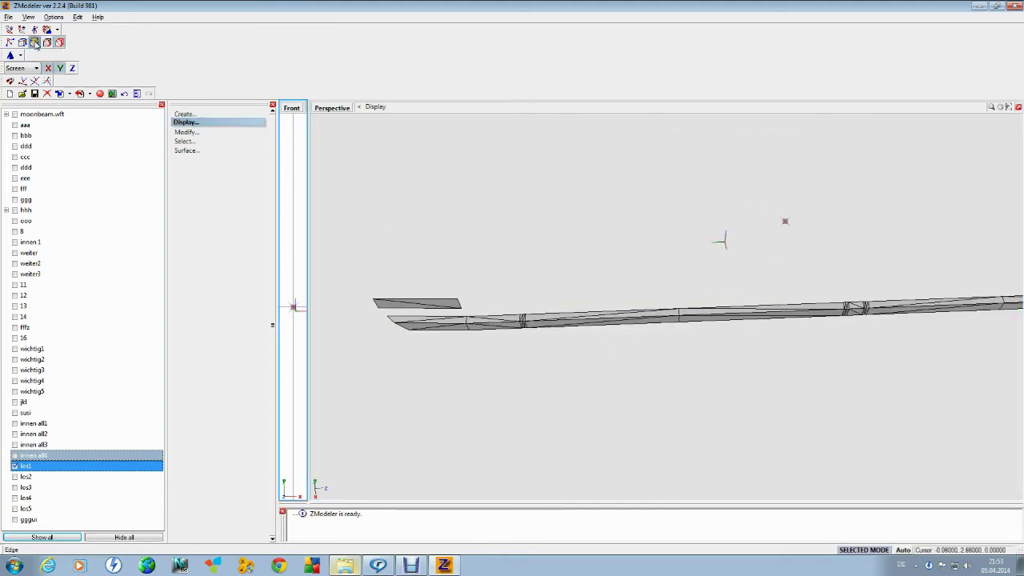
left_click(451, 324)
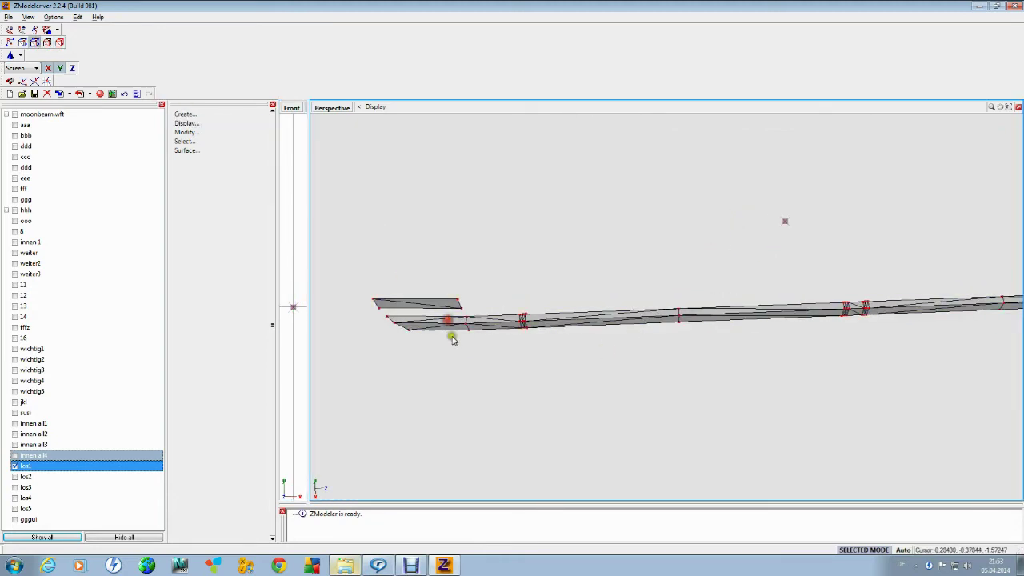
scroll(444, 327, "up", 3)
right_click(439, 321)
left_click(508, 334)
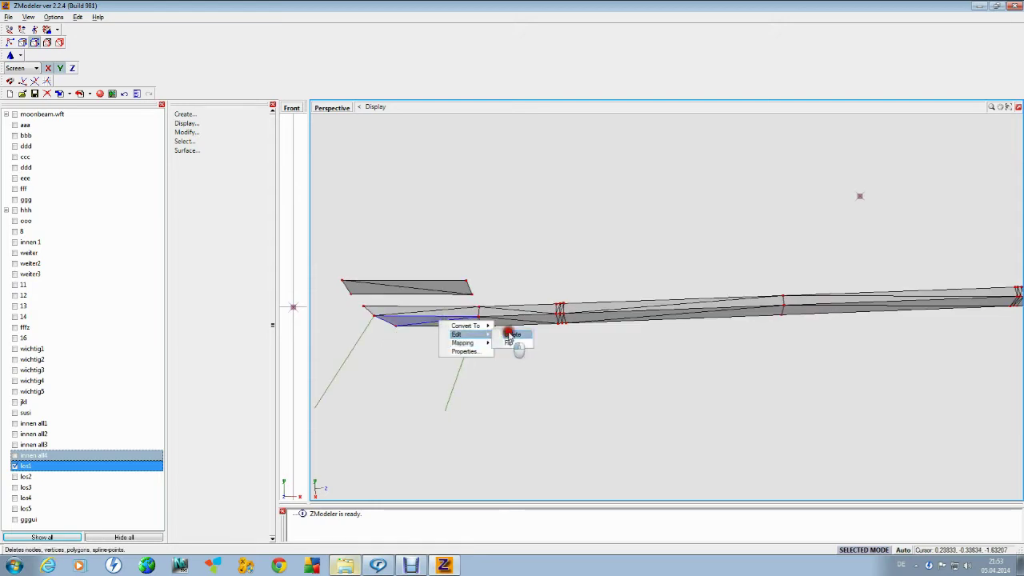
right_click(461, 324)
left_click(529, 337)
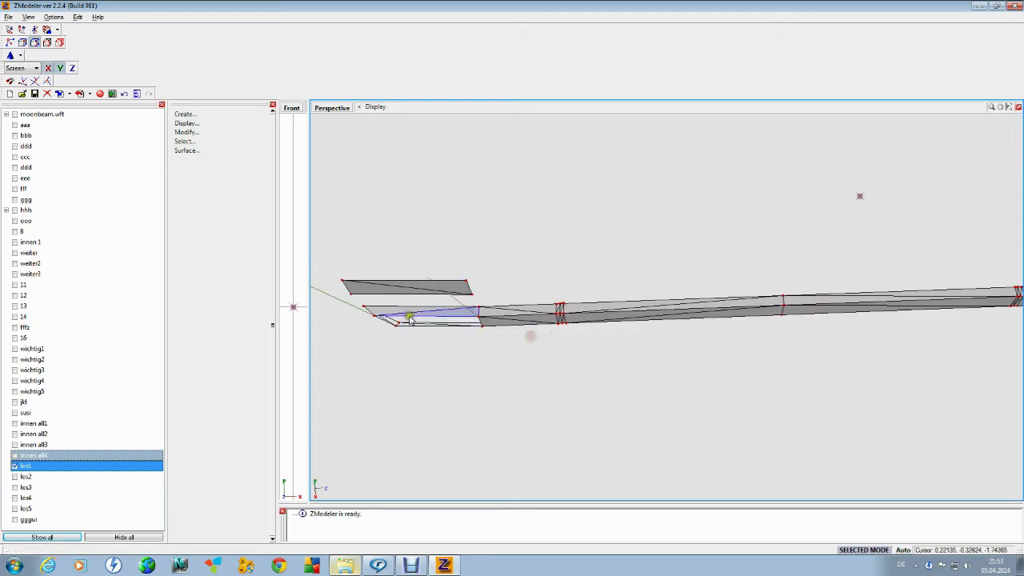
right_click(410, 314)
left_click(472, 328)
Delete both triangular faces of the short separate panel above the near side strip's end.
right_click(418, 298)
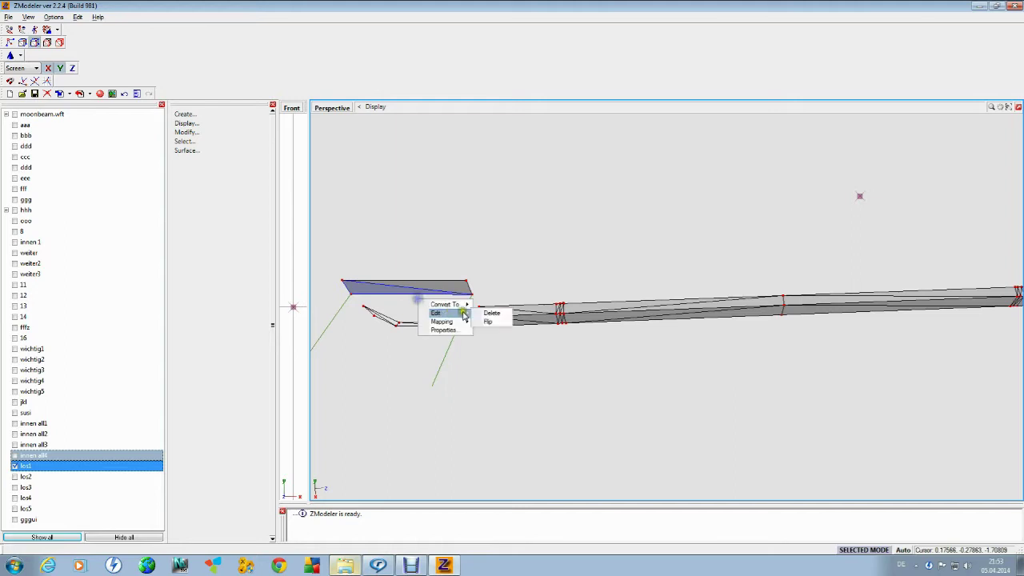
left_click(492, 312)
right_click(458, 298)
left_click(524, 310)
Delete the remaining narrow underside and slanted end faces of the near side strip's end section.
right_click(456, 323)
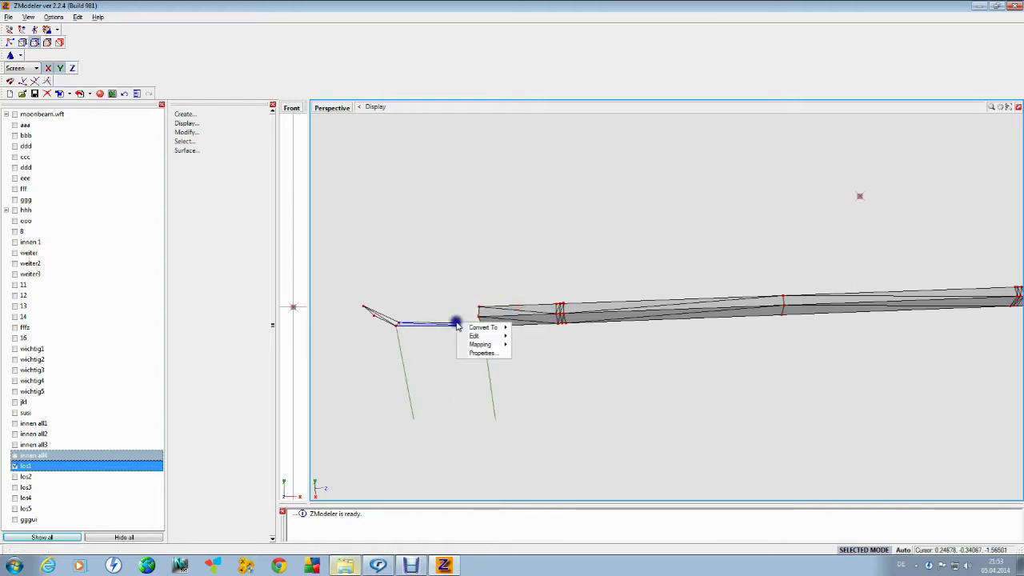
left_click(513, 334)
right_click(474, 326)
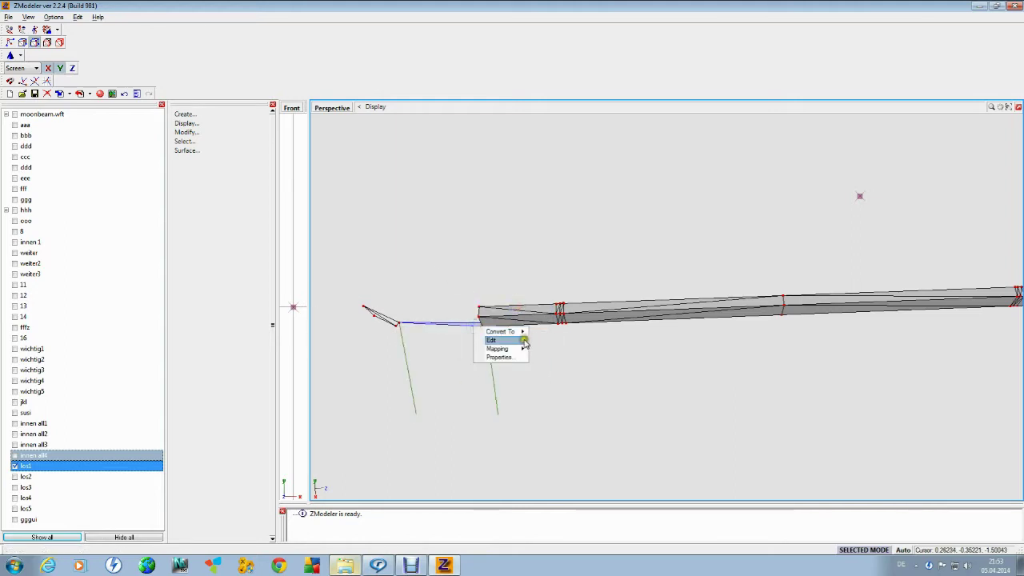
left_click(538, 341)
right_click(391, 323)
left_click(468, 336)
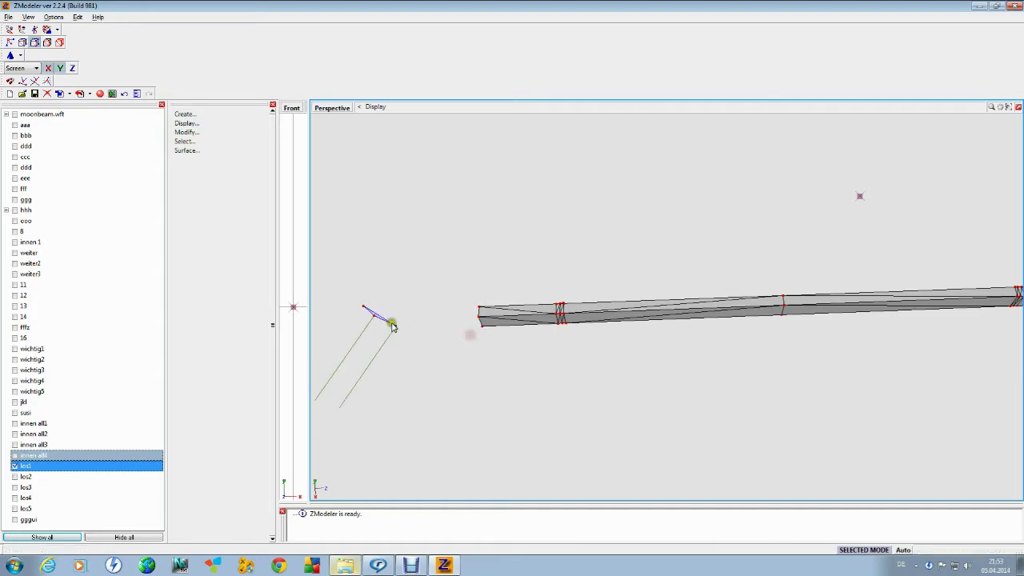
right_click(392, 324)
left_click(483, 340)
Delete the two lower side faces of the near side strip's next section.
right_click(495, 329)
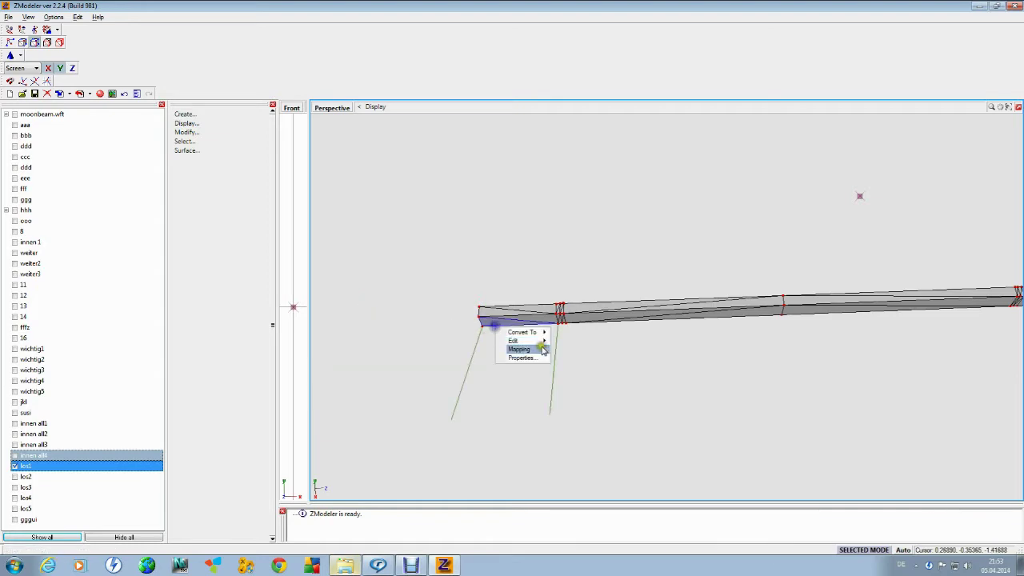
left_click(567, 342)
right_click(532, 320)
left_click(602, 333)
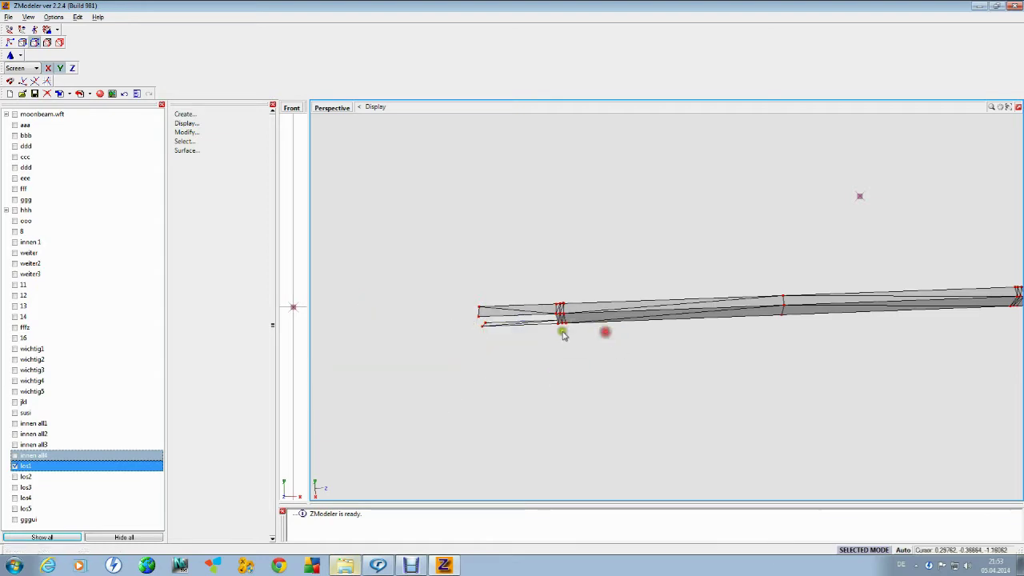
Delete the remaining underside and upper side faces of the near los1 side strip's end section.
right_click(546, 324)
left_click(605, 336)
right_click(540, 317)
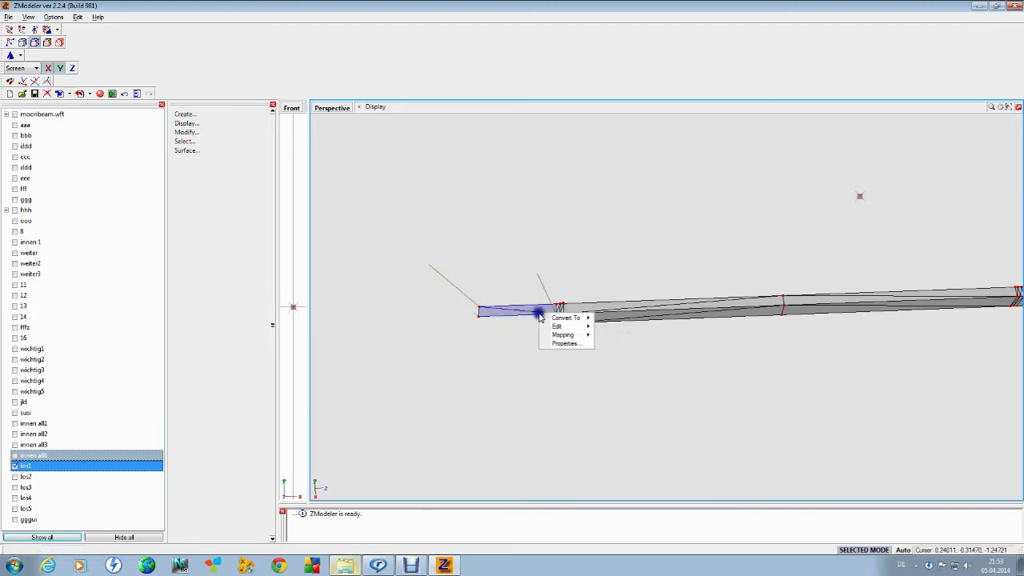
left_click(608, 326)
scroll(550, 332, "up", 1)
middle_click_drag(550, 330, 549, 325)
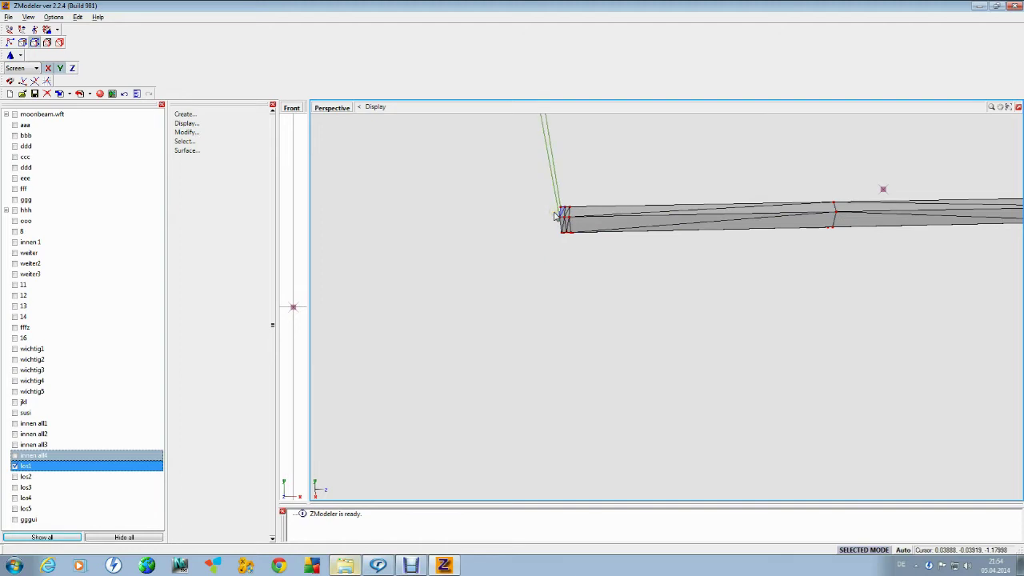
Delete the upper and lower outer side slivers of the narrow joint band at the near strip's cut end.
right_click(555, 216)
left_click(622, 225)
right_click(560, 218)
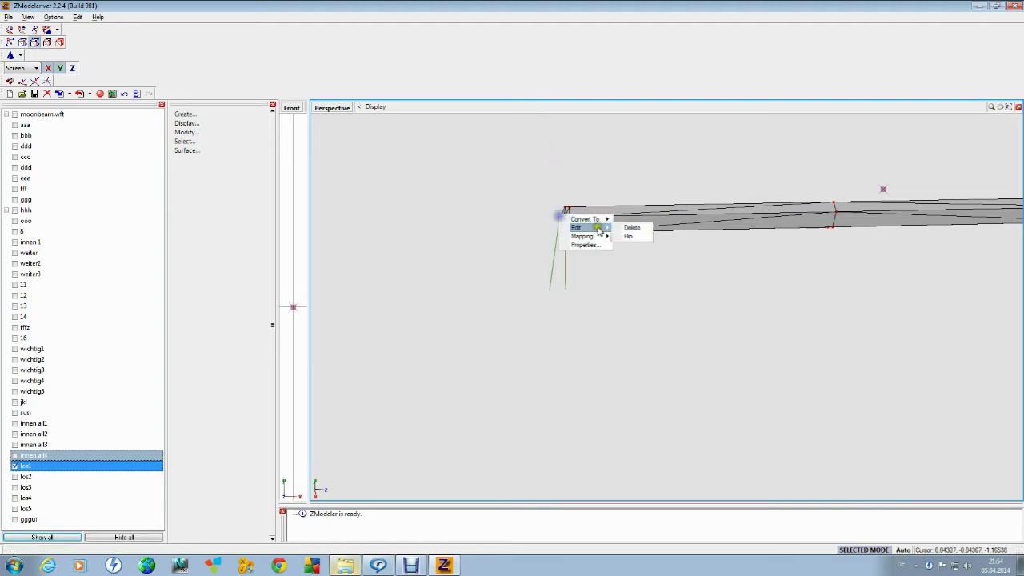
left_click(624, 227)
Delete the underside slivers and the leftover protruding upper face of the joint band at the near strip's cut end.
right_click(562, 234)
left_click(628, 245)
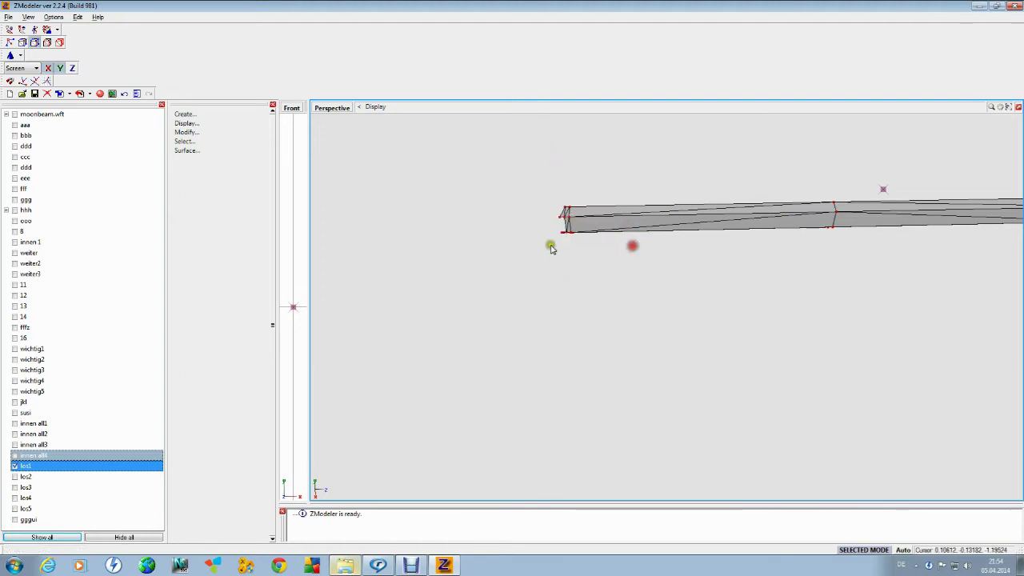
right_click(560, 235)
mouse_move(592, 238)
left_click(628, 248)
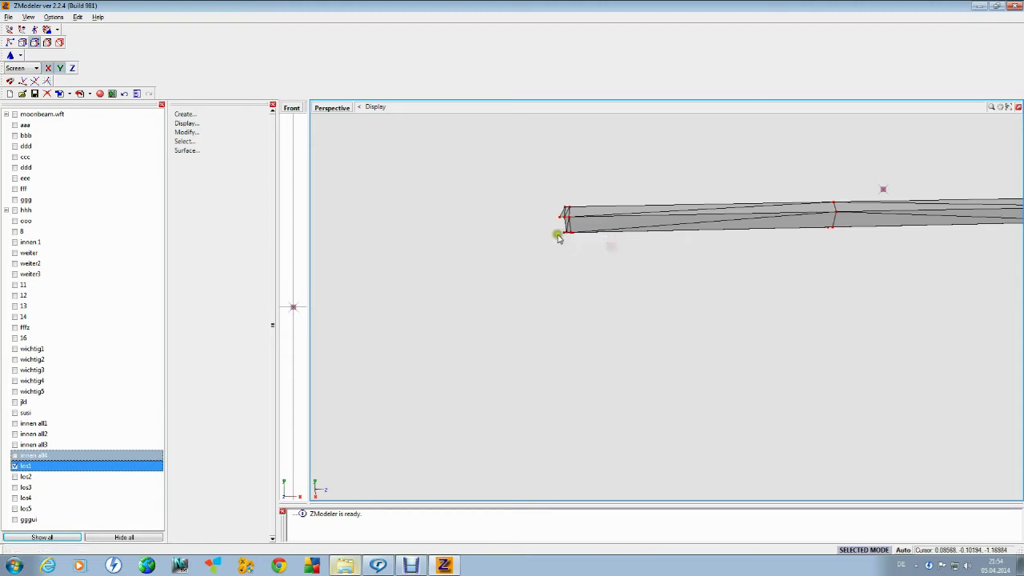
right_click(561, 237)
left_click(623, 247)
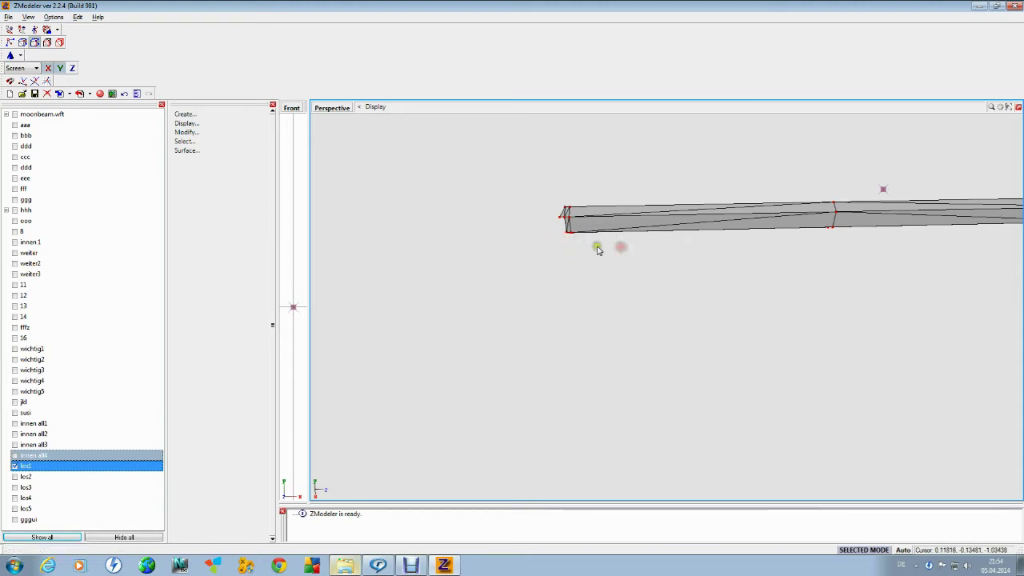
right_click(558, 217)
left_click(620, 232)
Delete all faces of the short section between the two joint bands in the middle of the near side strip.
scroll(504, 318, "down", 3)
left_click_drag(504, 317, 505, 303, "alt")
scroll(491, 313, "down", 3)
scroll(717, 251, "up", 5)
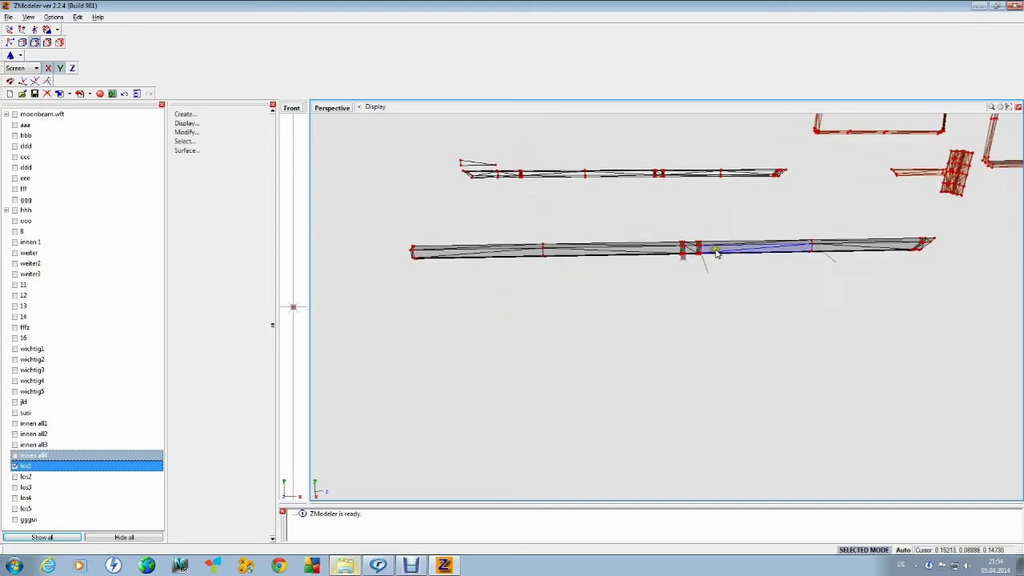
right_click(678, 253)
left_click(761, 265)
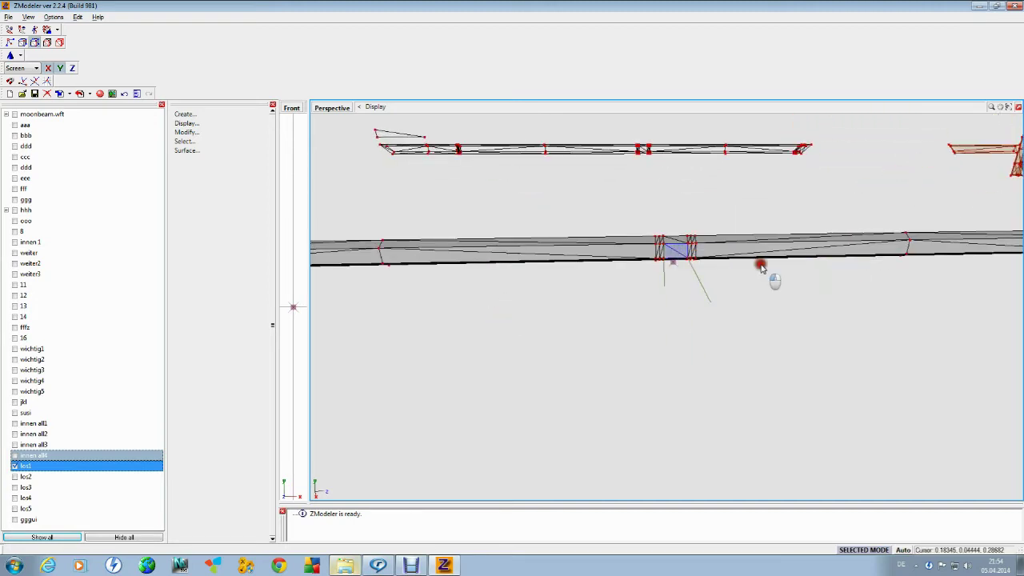
middle_click_drag(739, 282, 681, 300)
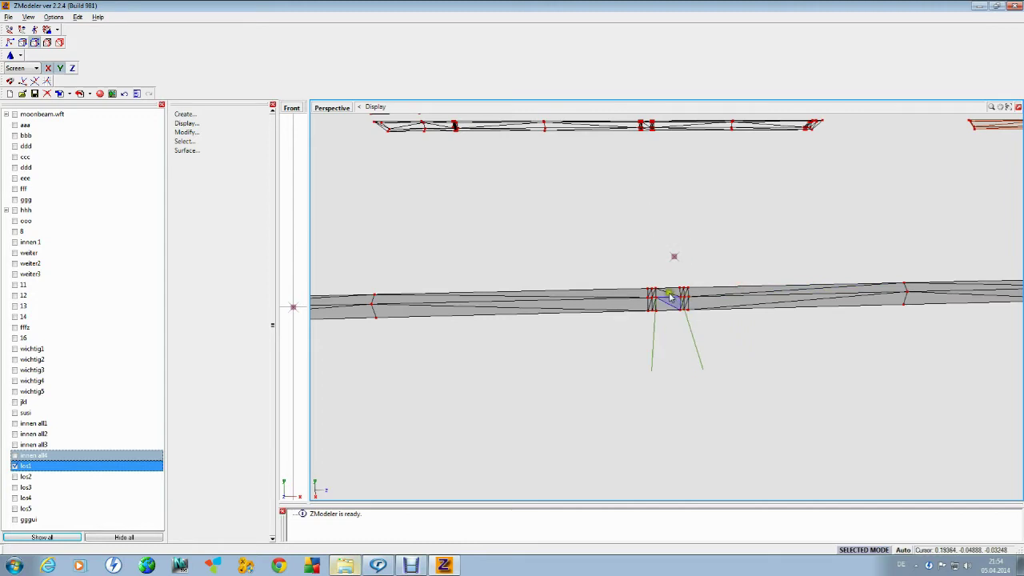
right_click(669, 293)
left_click(737, 312)
right_click(668, 296)
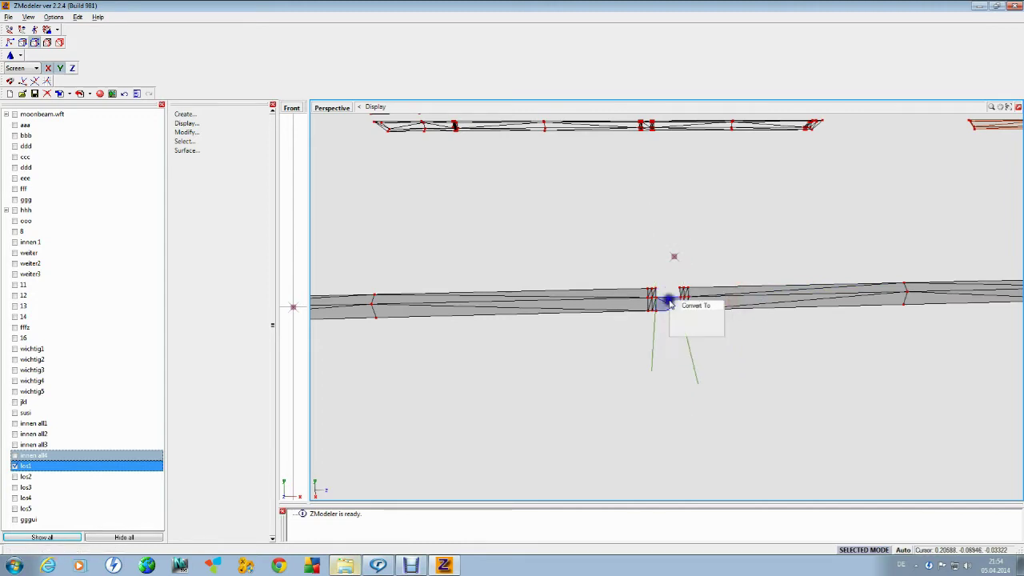
mouse_move(688, 313)
left_click(743, 315)
right_click(666, 305)
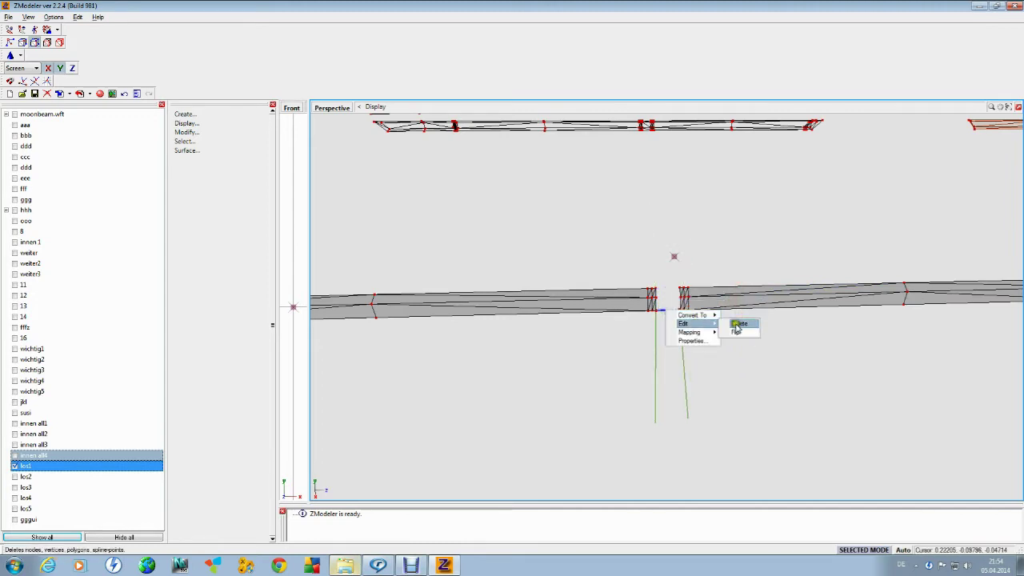
left_click(735, 324)
Delete the narrow upper, lower and underside faces of the joint band that border the gap on the longer strip section.
right_click(658, 292)
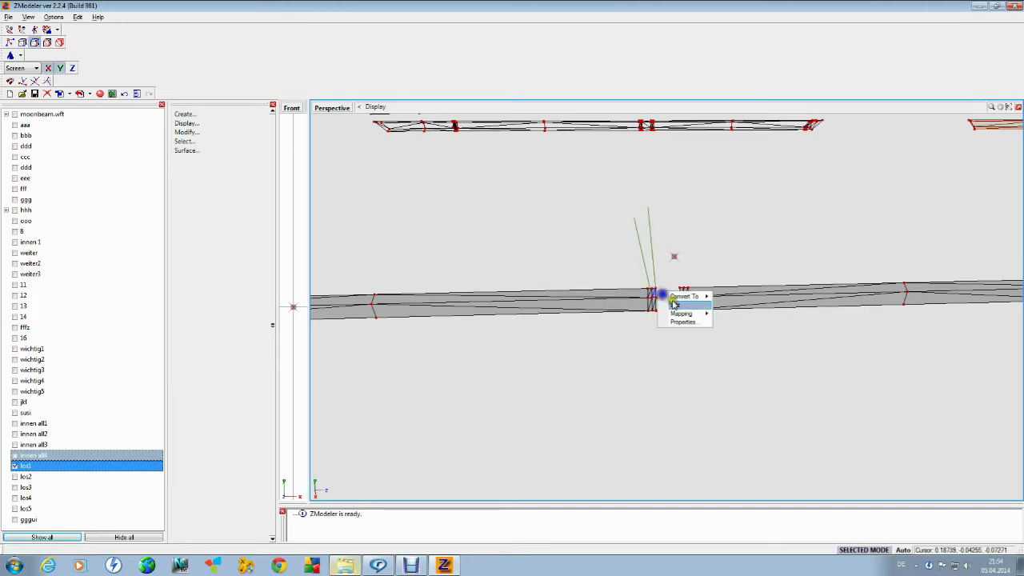
left_click(732, 307)
right_click(657, 299)
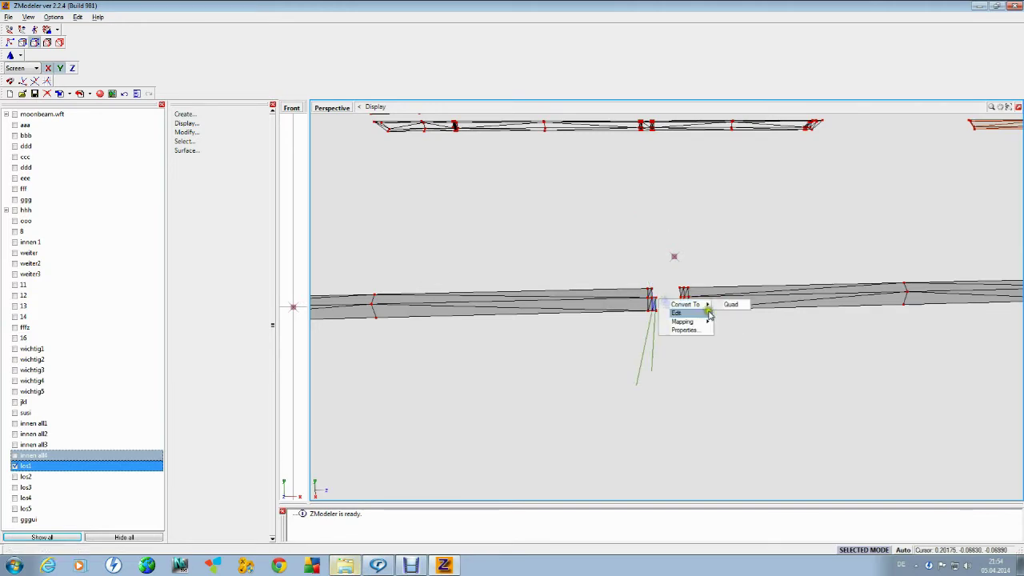
left_click(726, 313)
right_click(656, 313)
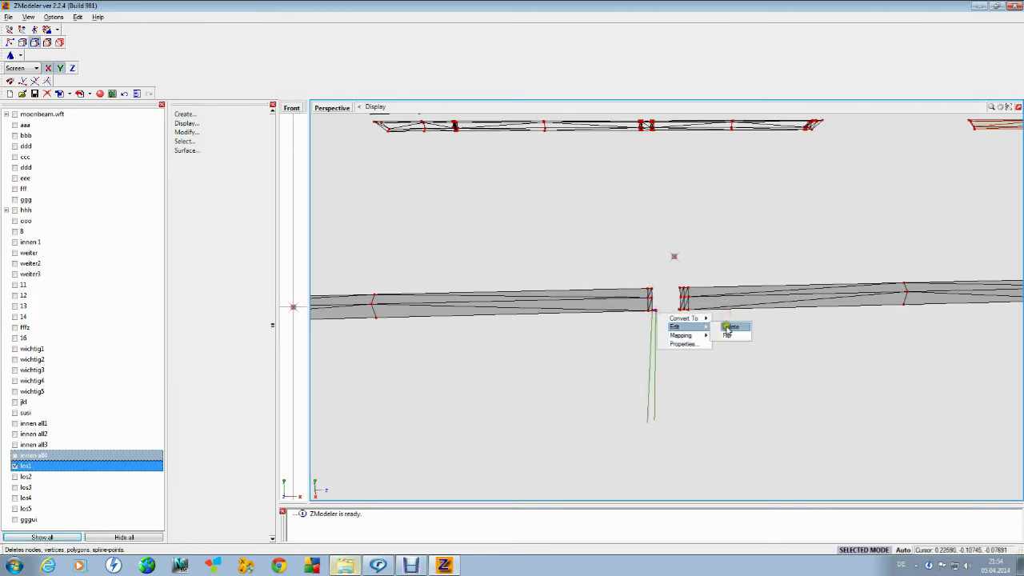
left_click(726, 326)
left_click_drag(668, 316, 663, 313)
middle_click_drag(663, 315, 659, 348)
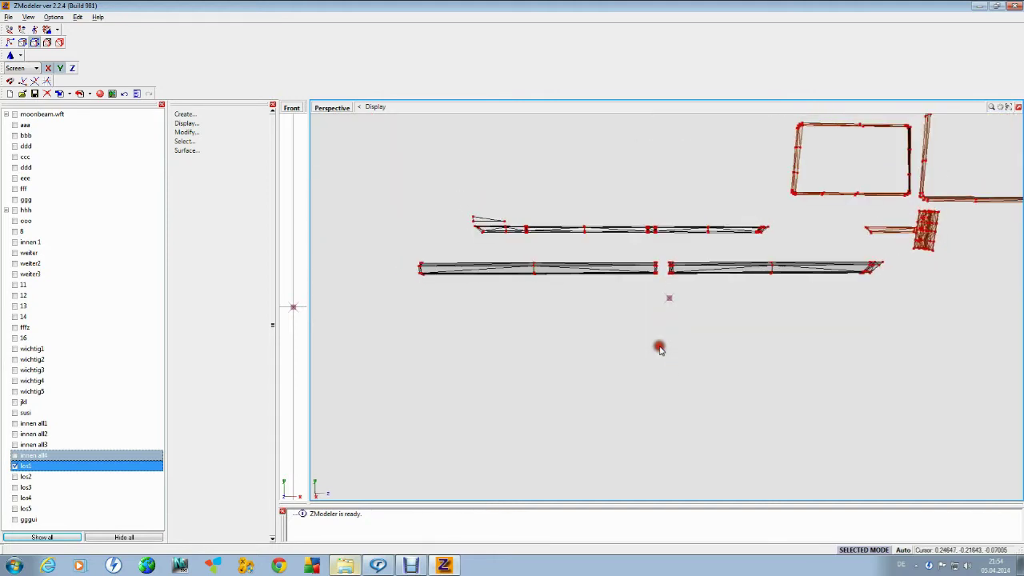
Use Quadr selection and Selected Mode to delete all los1 polygons except the near strip section with both ends cut free.
left_click(201, 132)
left_click(208, 240)
left_click(206, 232)
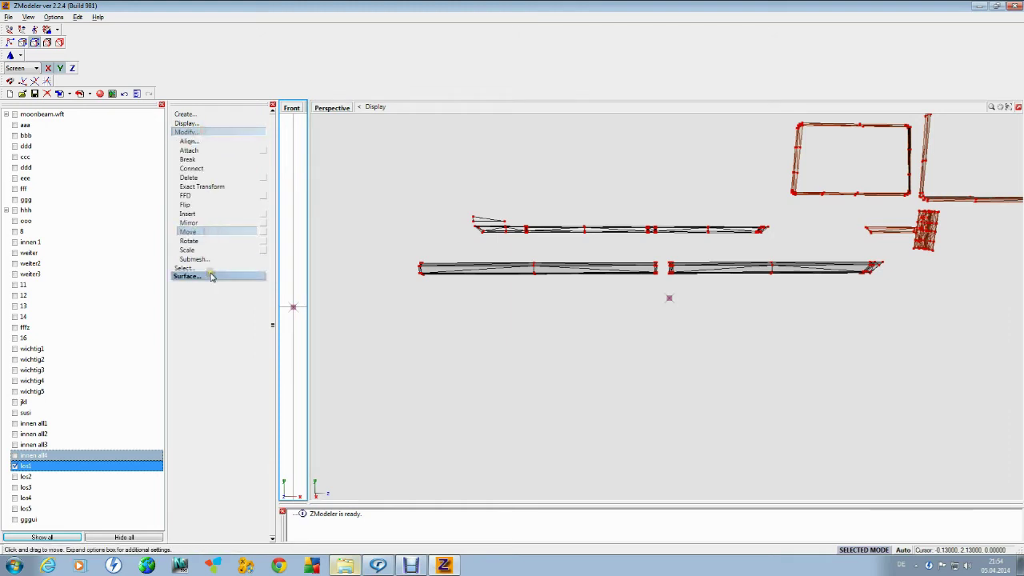
left_click(207, 267)
left_click(212, 330)
left_click(233, 234)
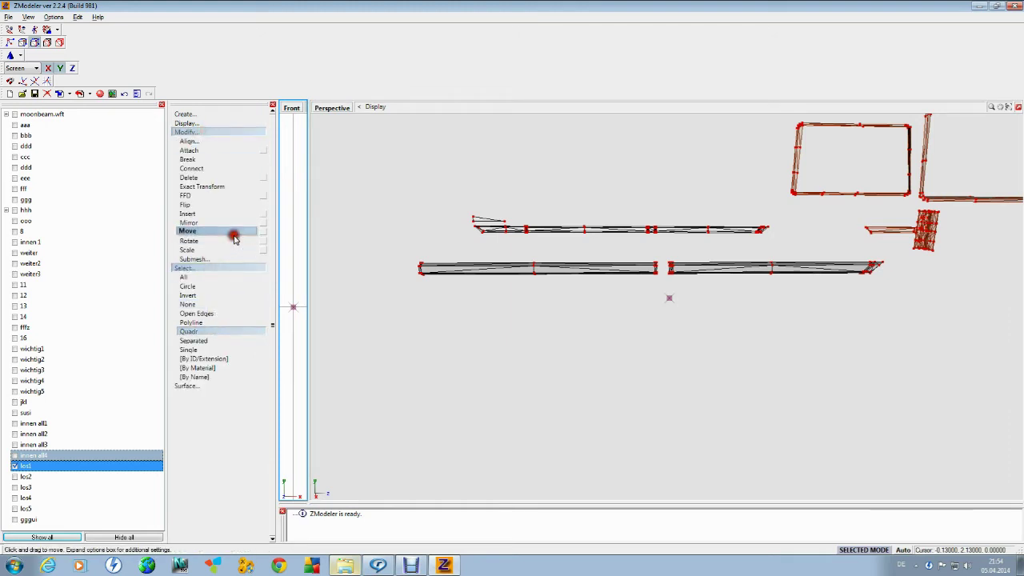
scroll(467, 371, "down", 2)
scroll(655, 305, "up", 1)
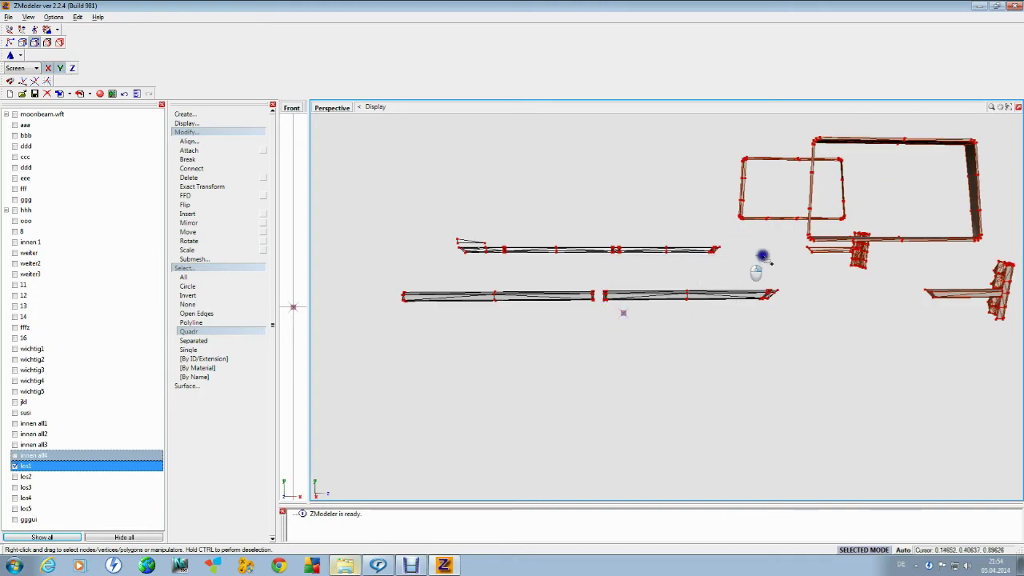
right_click_drag(763, 256, 830, 253)
right_click_drag(439, 264, 1017, 157)
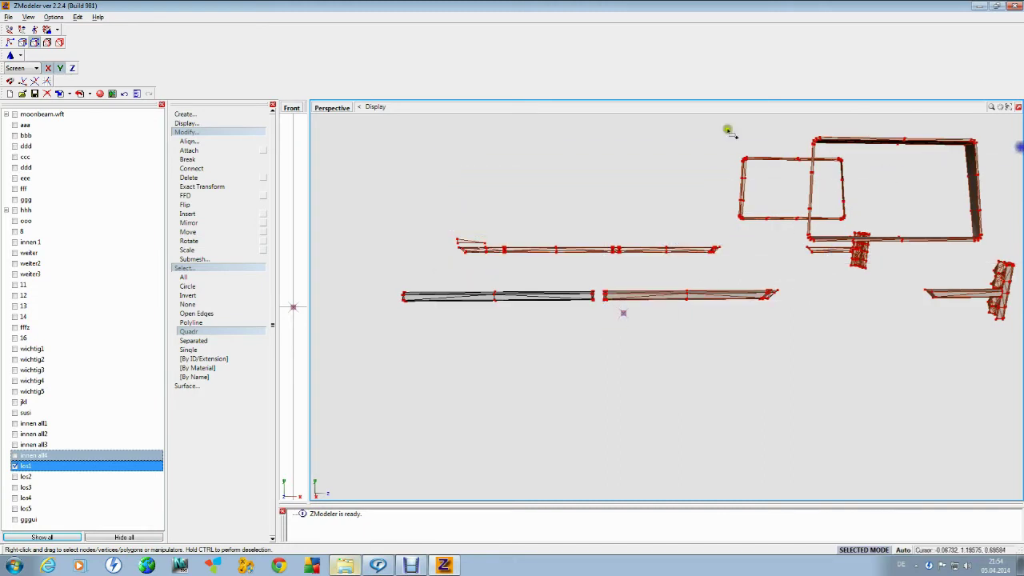
scroll(878, 184, "down", 2)
right_click_drag(794, 298, 1007, 154)
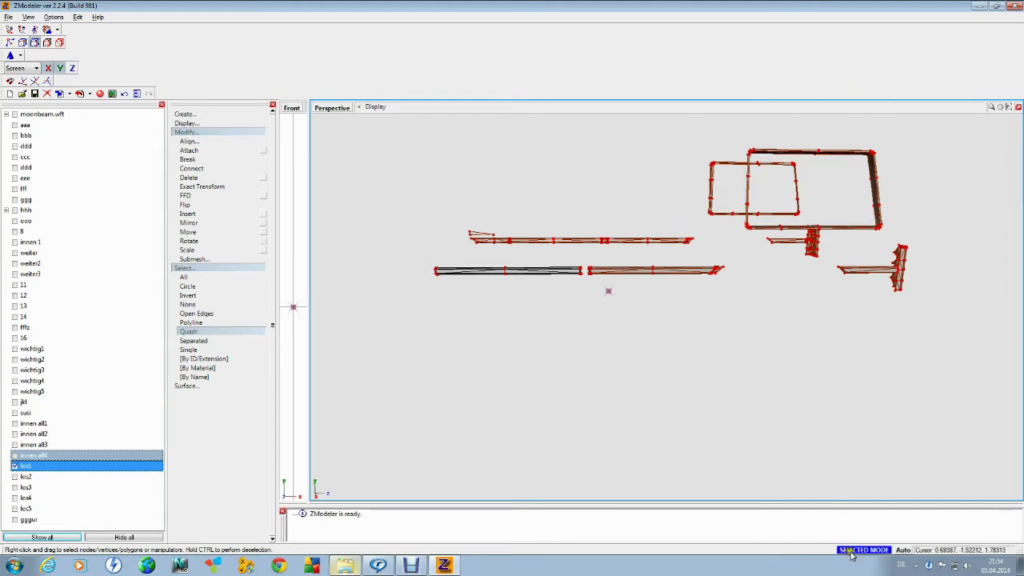
right_click(599, 273)
left_click(655, 285)
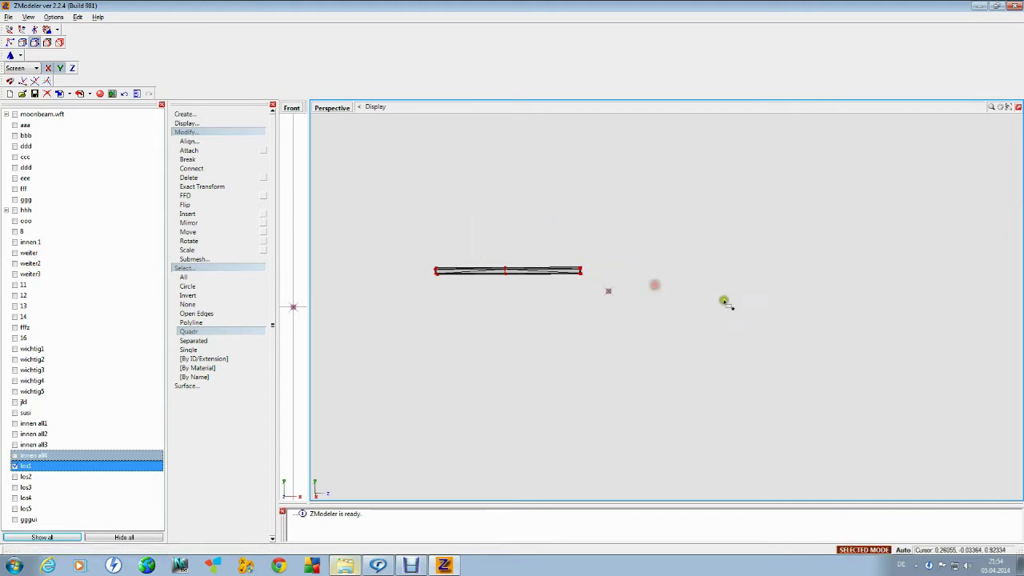
scroll(488, 376, "up", 1)
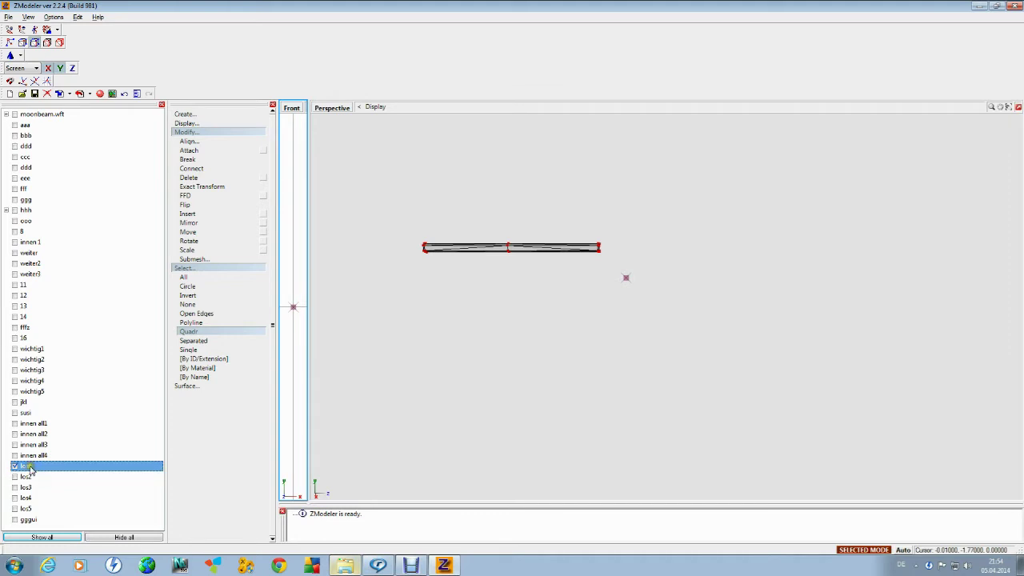
Return to object-level editing with Selected Mode off and merge the los mesh from los6.z3d into the scene.
left_click(61, 43)
left_click(858, 549)
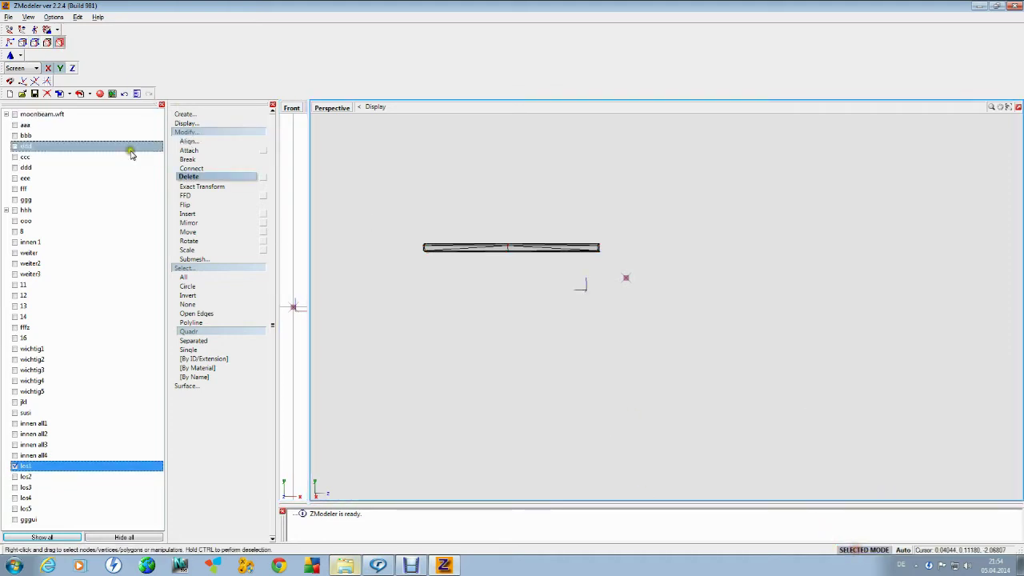
left_click(7, 16)
left_click(26, 60)
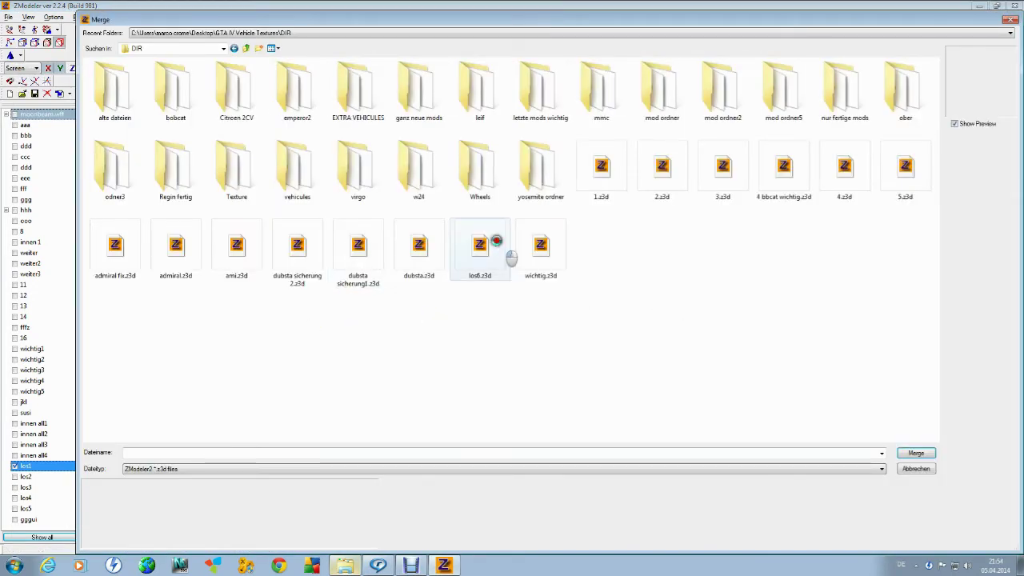
left_click(498, 251)
left_click(916, 453)
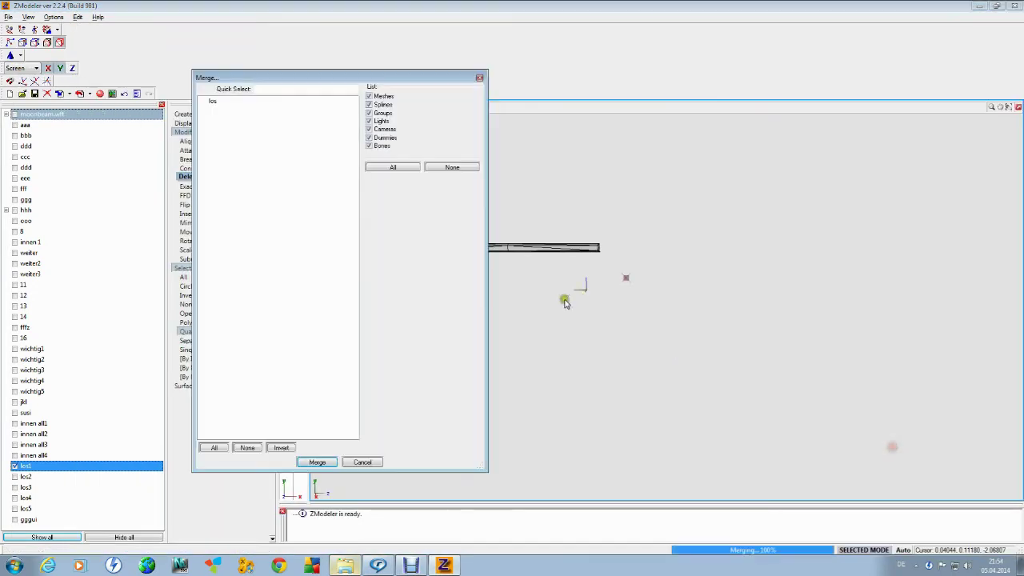
left_click(213, 100)
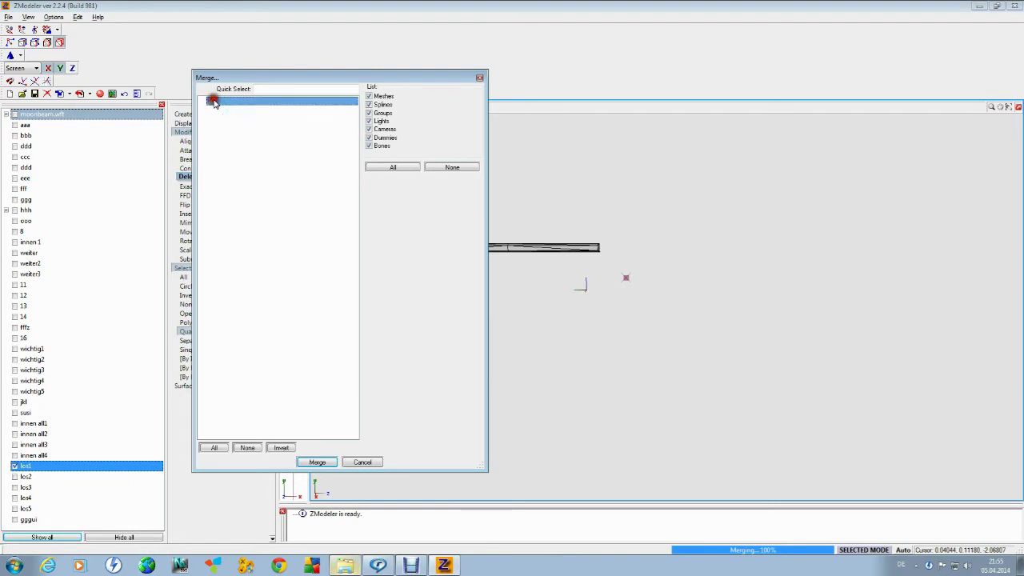
left_click(336, 464)
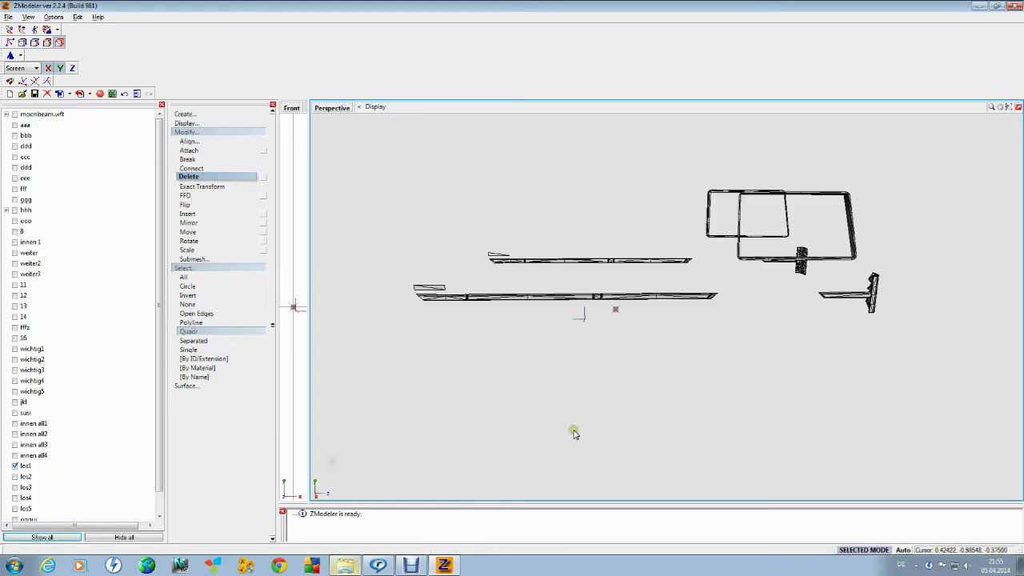
In polygon mode, Quadr-select the merged los mesh's frames, brackets, separate panels and strip portions up to the near strip's middle joint, and delete them.
scroll(507, 309, "up", 5)
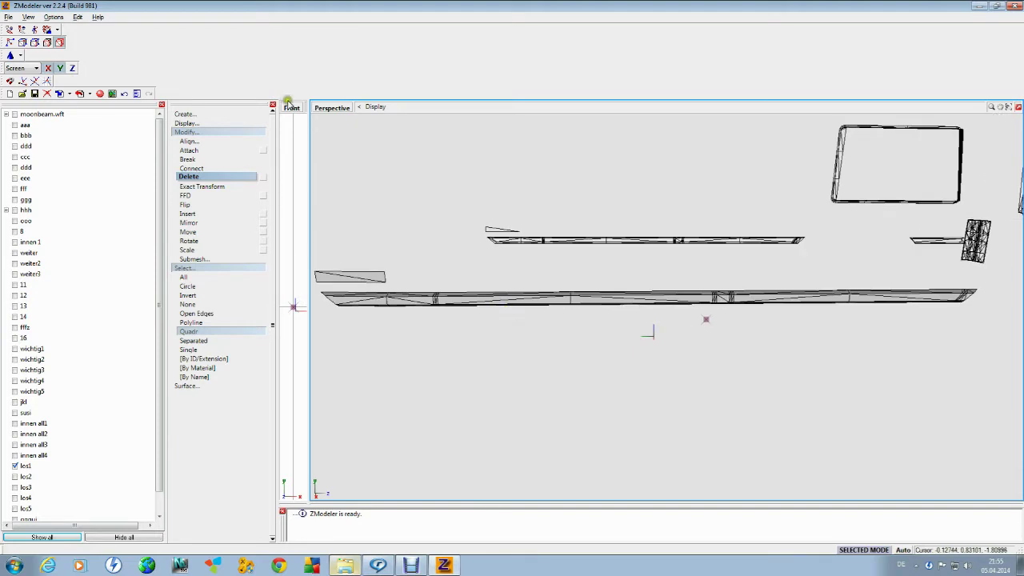
left_click(36, 44)
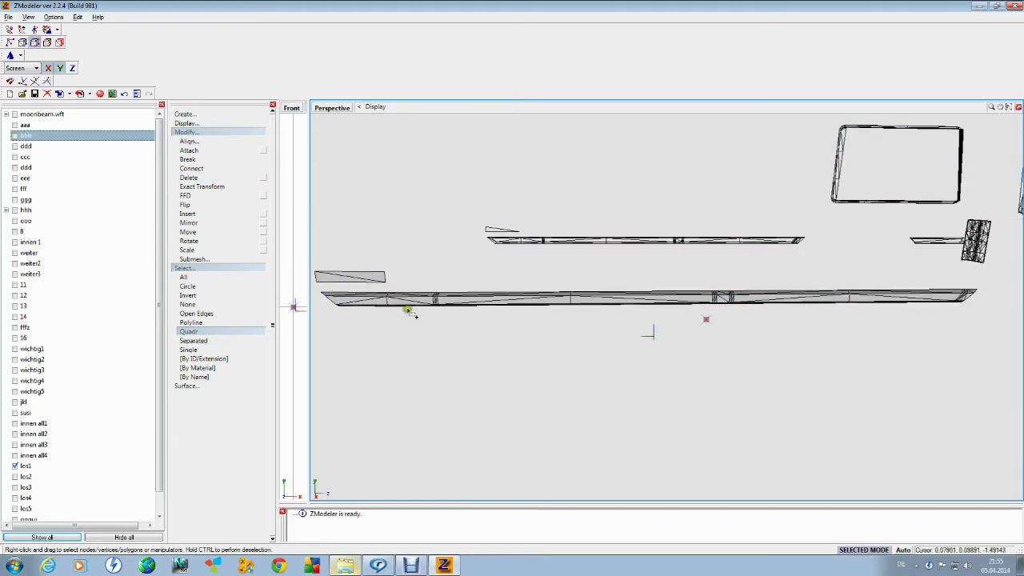
right_click_drag(375, 349, 614, 176)
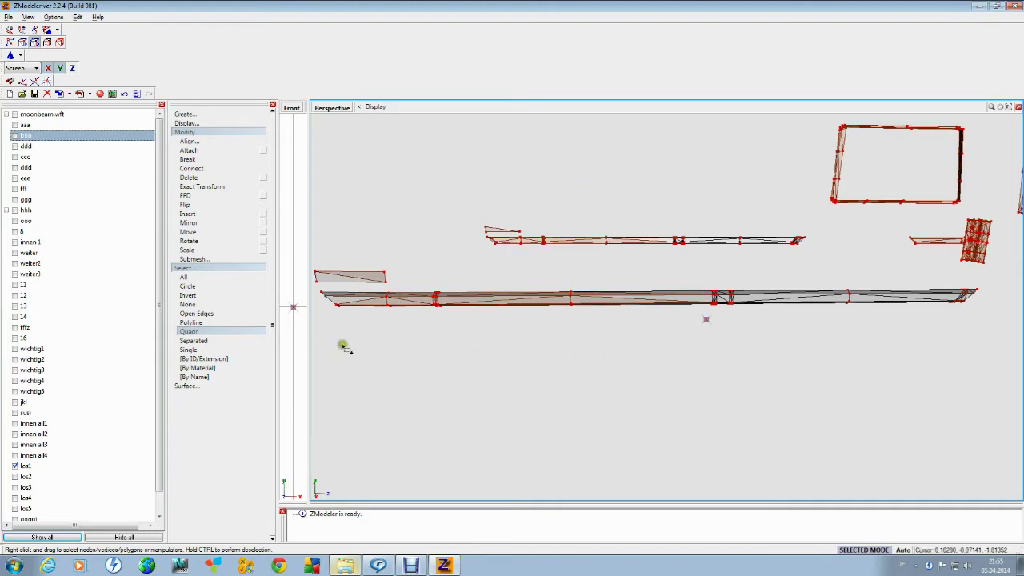
right_click_drag(319, 350, 384, 220)
scroll(356, 357, "down", 1)
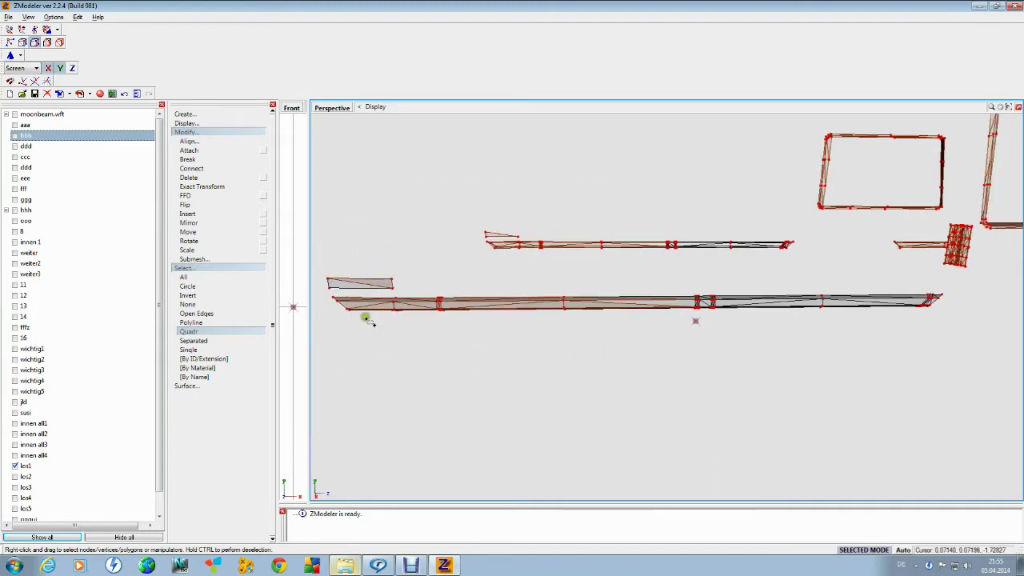
right_click_drag(333, 297, 361, 263)
scroll(382, 372, "down", 3)
scroll(732, 345, "up", 2)
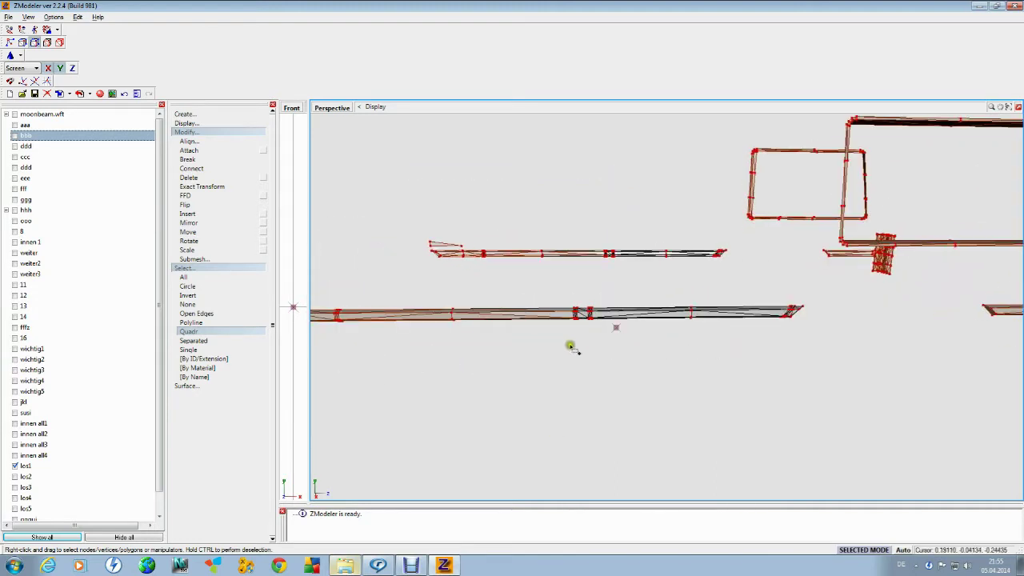
scroll(572, 347, "up", 2)
right_click_drag(543, 328, 591, 264)
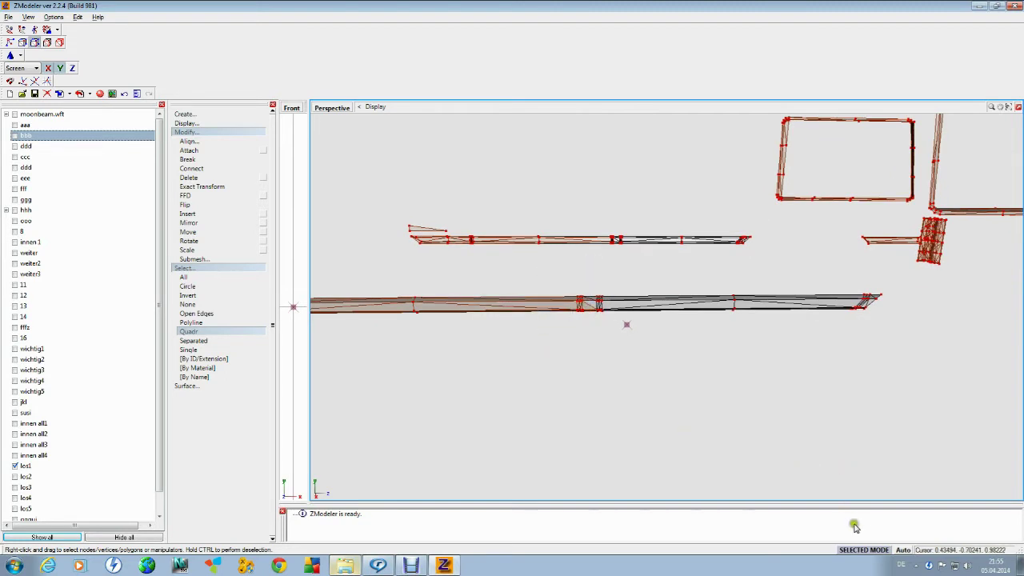
left_click(859, 549)
right_click(822, 387)
left_click(885, 400)
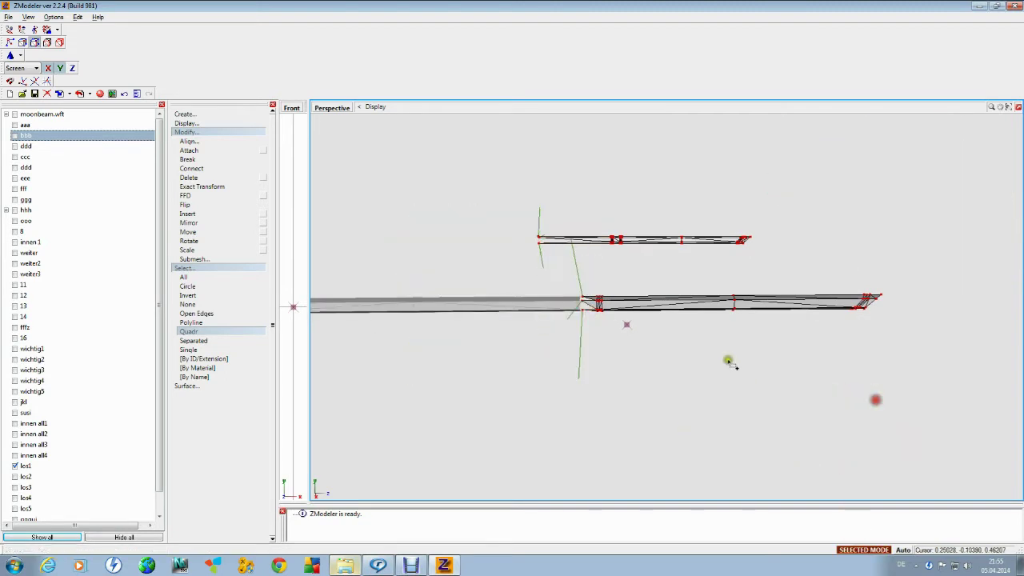
scroll(610, 321, "up", 2)
scroll(612, 397, "down", 3)
scroll(472, 385, "up", 1)
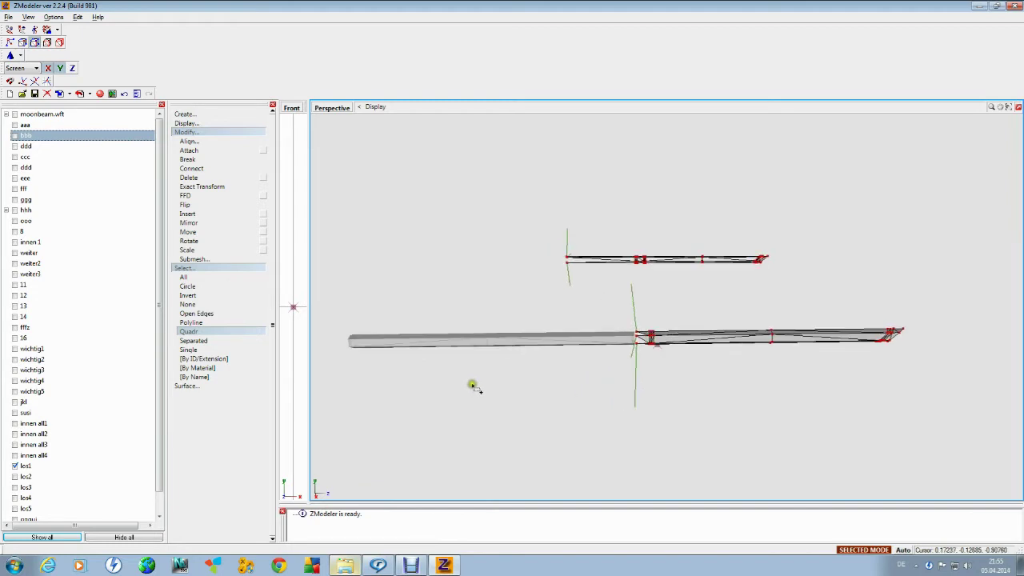
Hide los1 and delete the underside, side and upper faces projecting past the joint band at the near strip's middle-joint end.
left_click(13, 467)
left_click(13, 466)
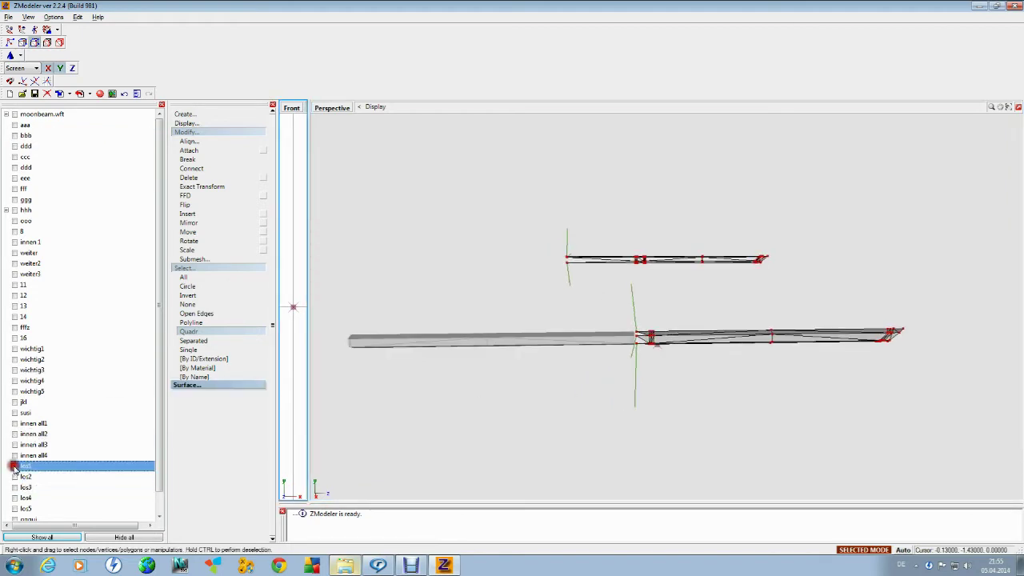
left_click(14, 466)
scroll(626, 350, "up", 2)
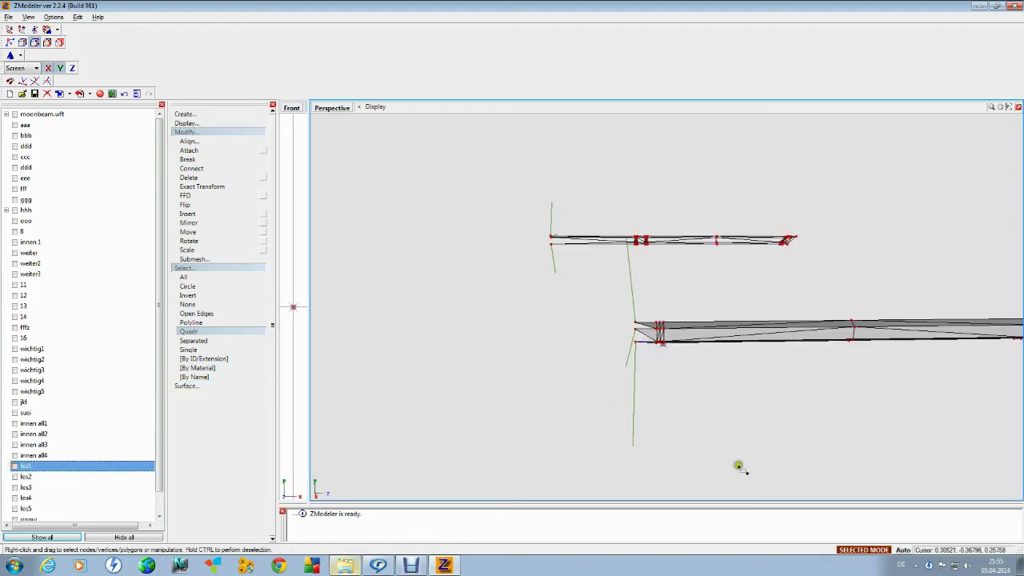
middle_click_drag(797, 524, 564, 364)
right_click(533, 322)
mouse_move(553, 335)
left_click(600, 336)
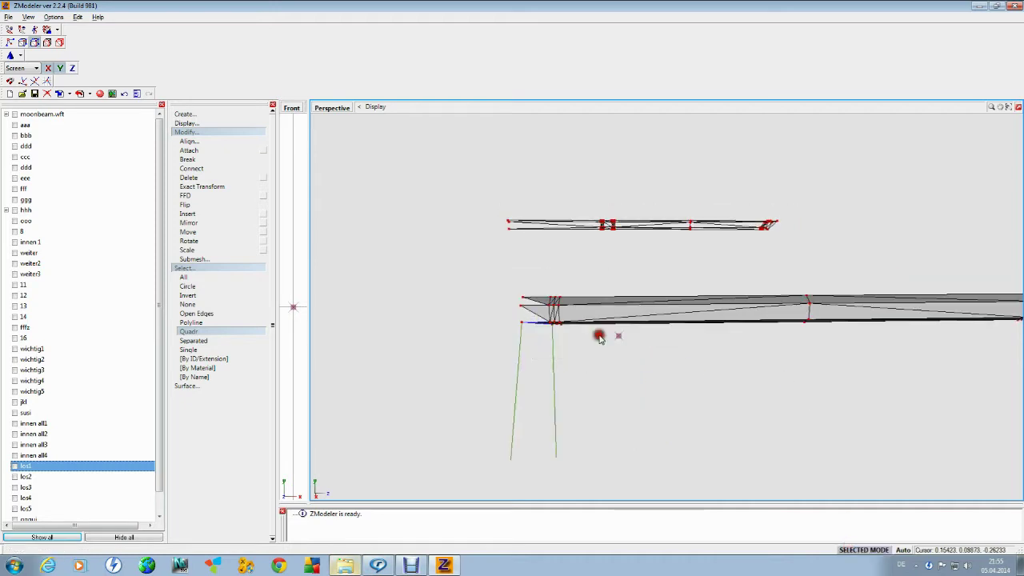
right_click(543, 316)
left_click(603, 328)
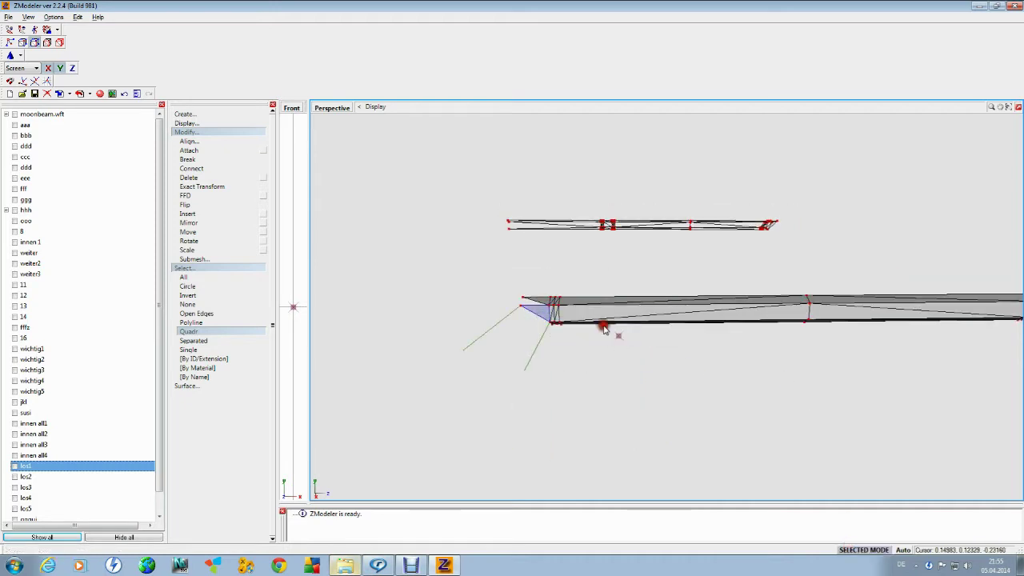
right_click(527, 297)
left_click(588, 310)
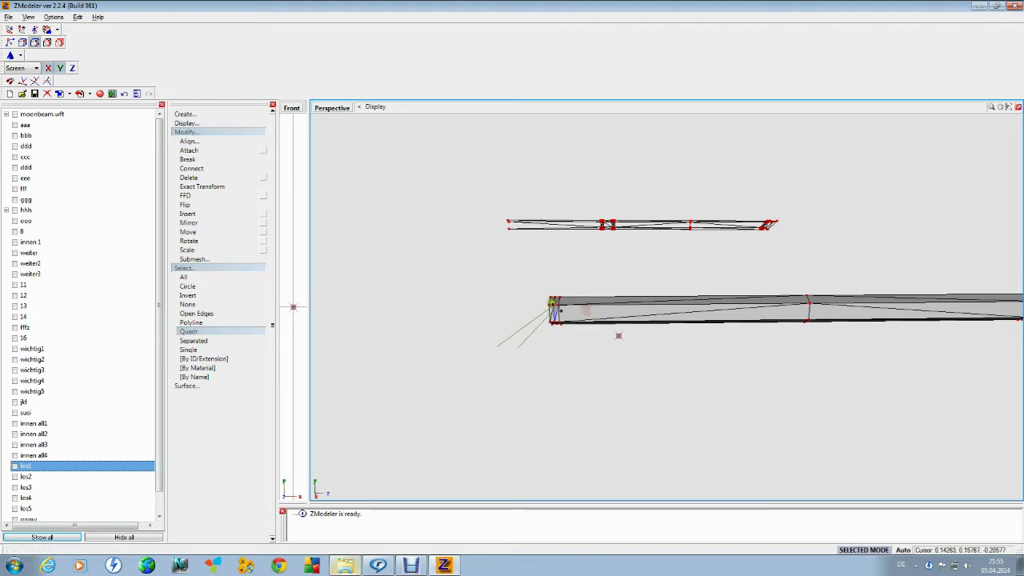
Delete the outermost side and underside faces of the joint band at the near strip's middle-joint end.
right_click(544, 305)
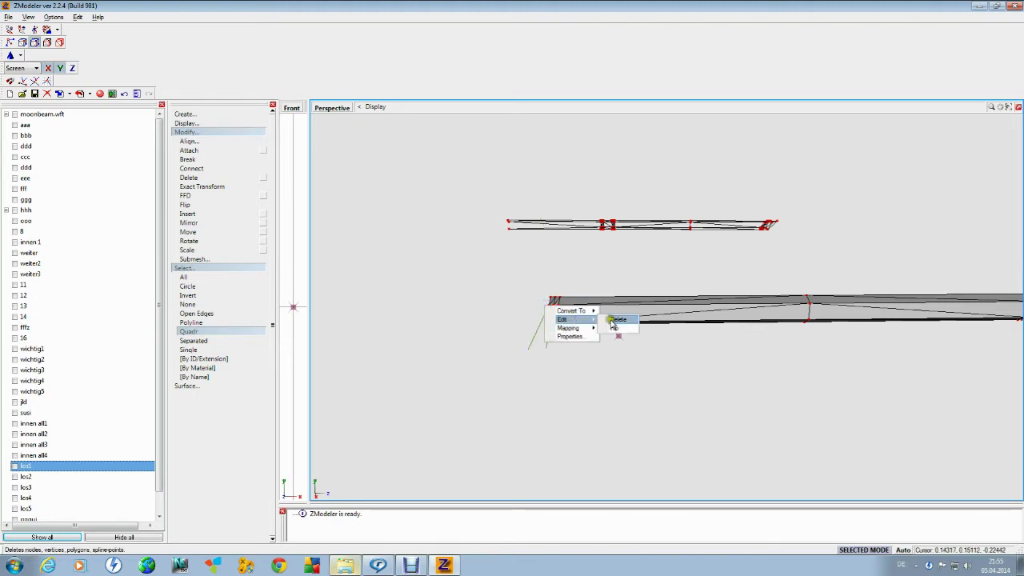
left_click(620, 318)
right_click(552, 324)
left_click(583, 333)
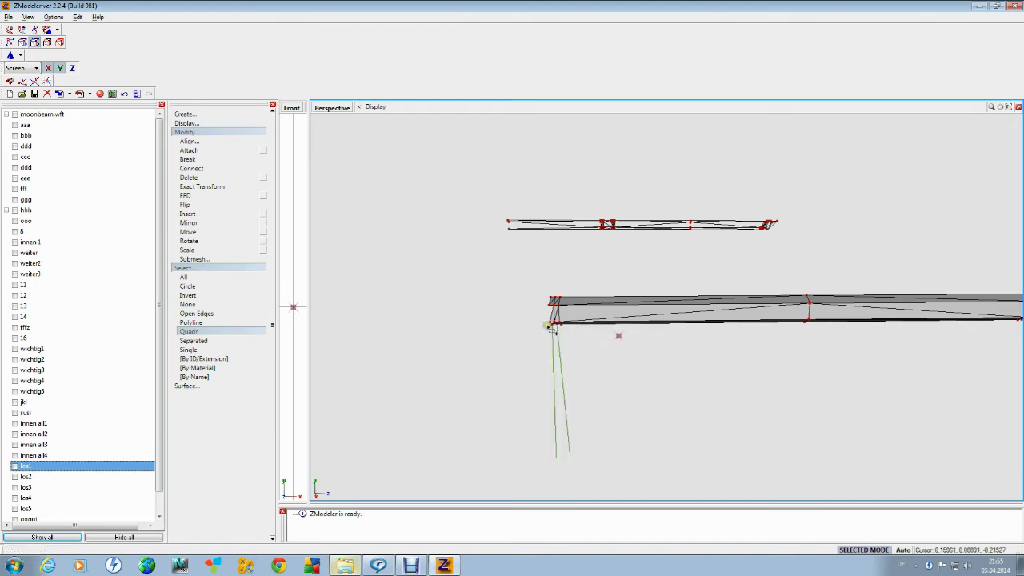
right_click(551, 328)
mouse_move(560, 331)
left_click(607, 337)
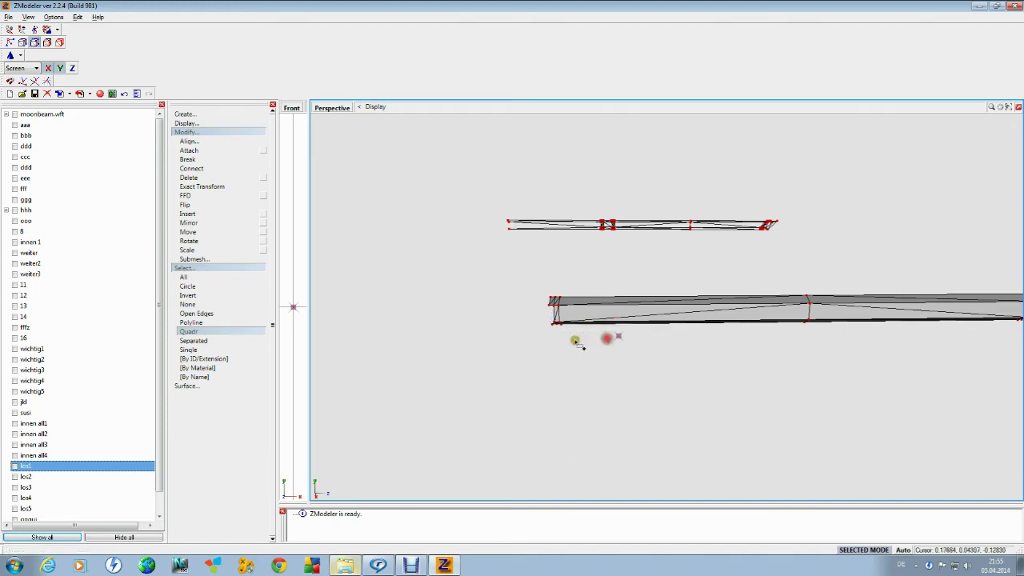
Delete the leftover narrow upper faces of the joint band at the near strip's middle-joint end.
scroll(523, 346, "down", 4)
scroll(642, 347, "up", 5)
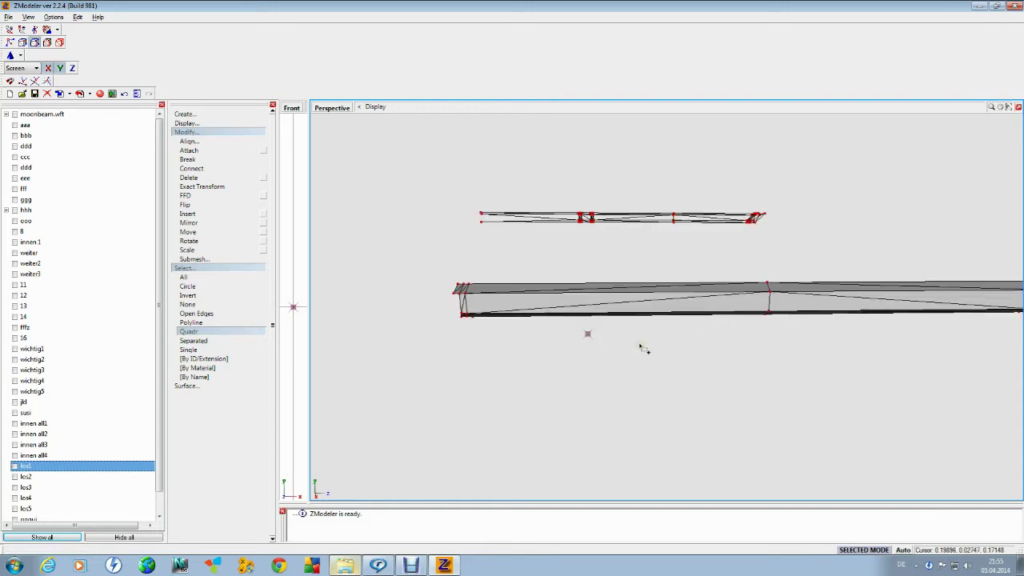
right_click(452, 293)
left_click(497, 308)
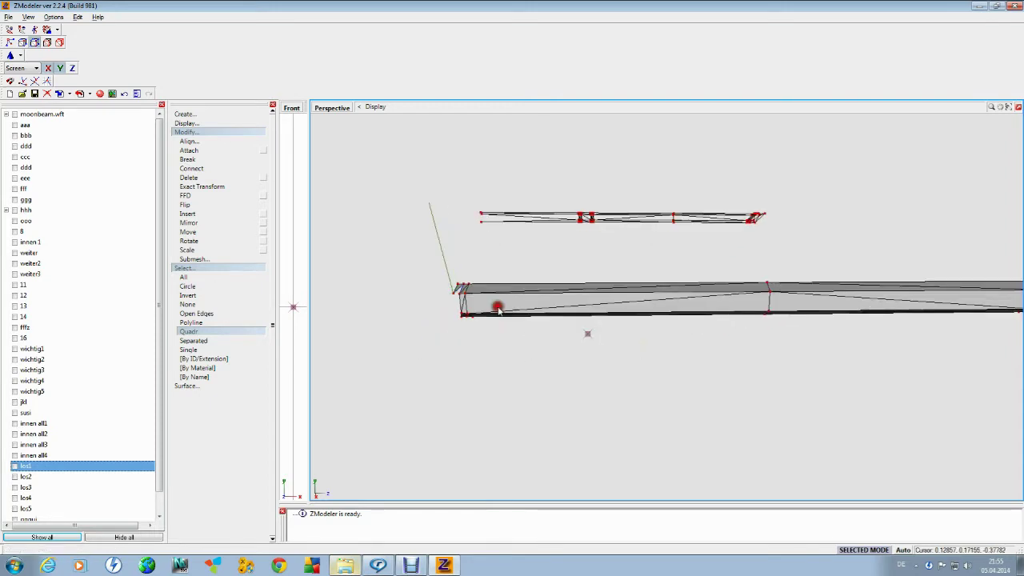
right_click(450, 292)
left_click(524, 304)
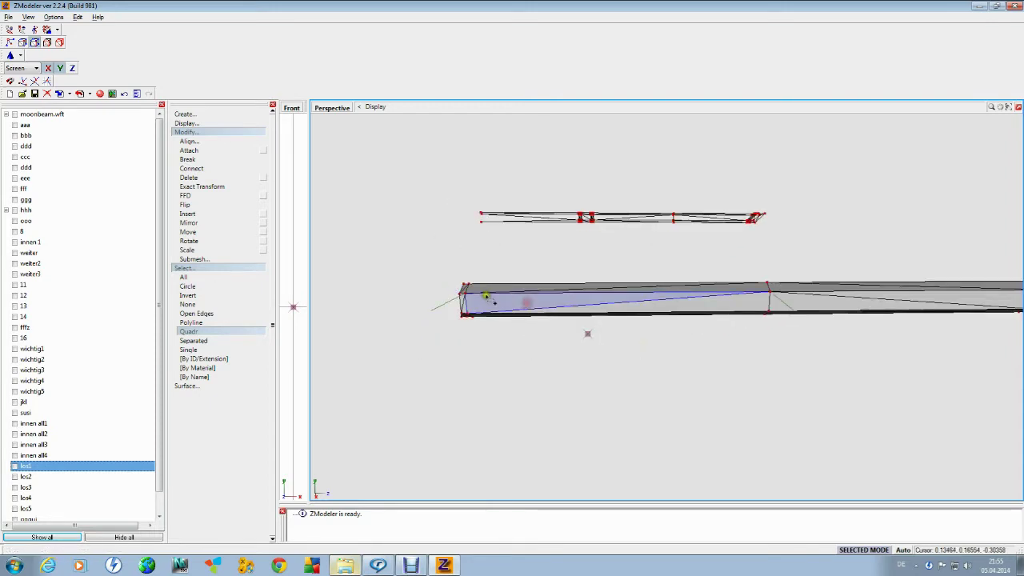
middle_click_drag(524, 303, 727, 433)
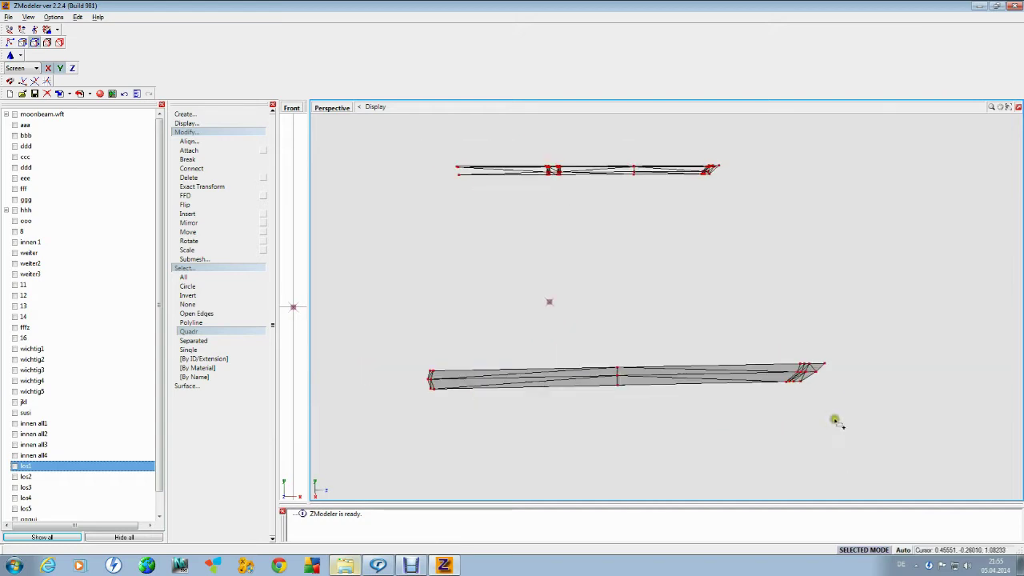
Show the aaa door mesh for reference and delete the end-cap faces closing the near strip's slanted tip.
left_click(14, 125)
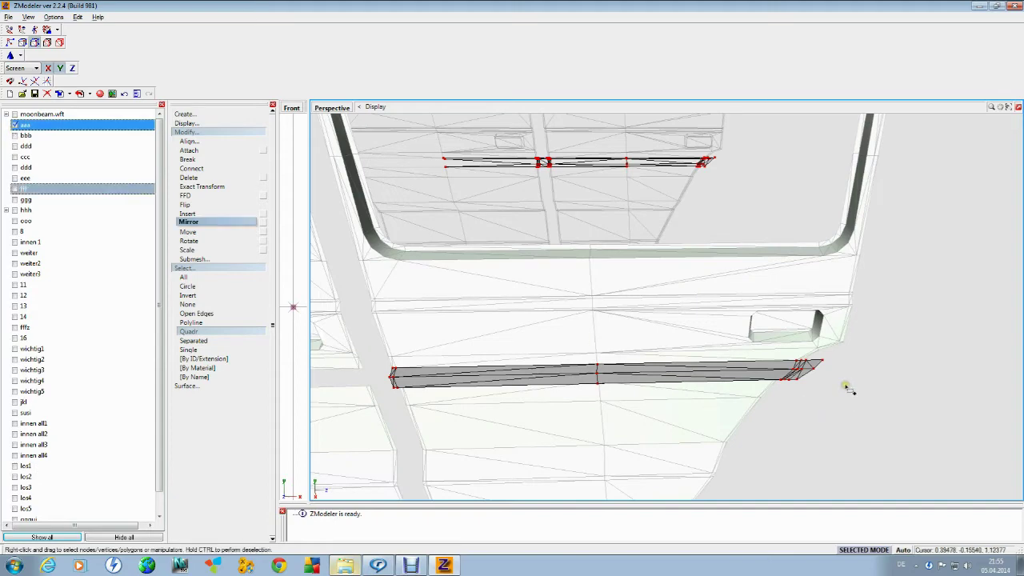
middle_click_drag(847, 388, 847, 389)
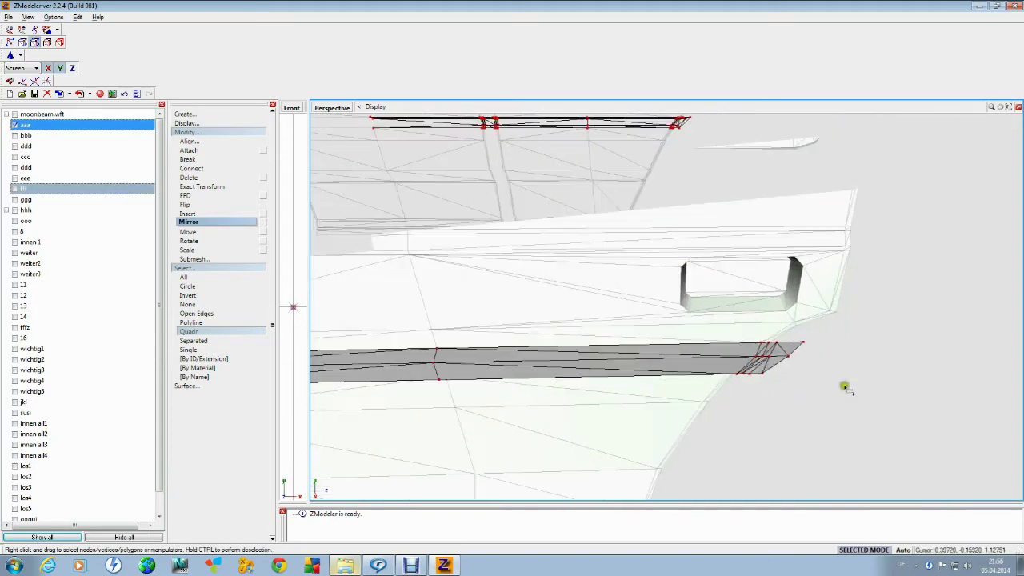
right_click(786, 353)
left_click(848, 367)
right_click(778, 362)
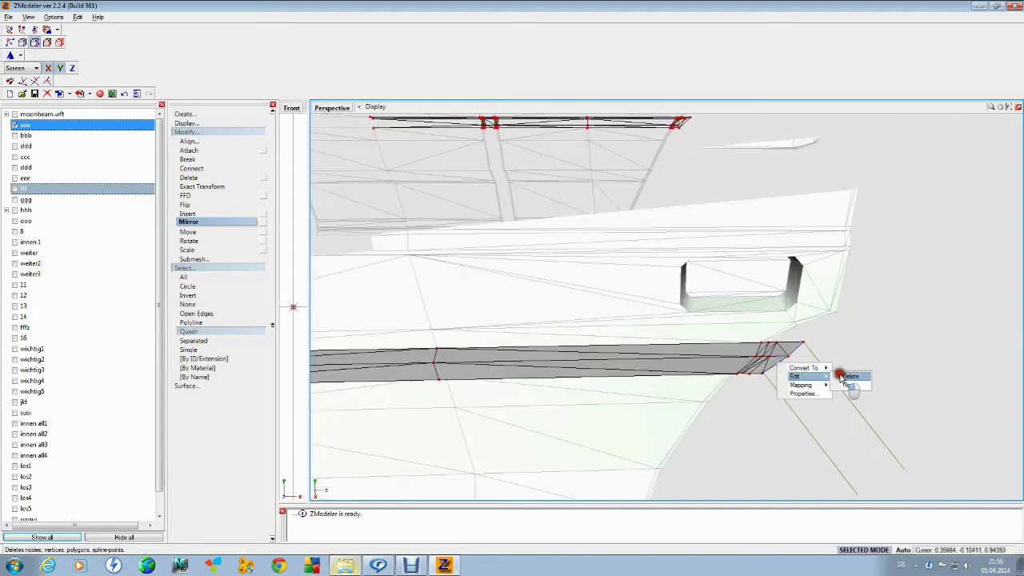
left_click(841, 377)
right_click(772, 363)
left_click(834, 376)
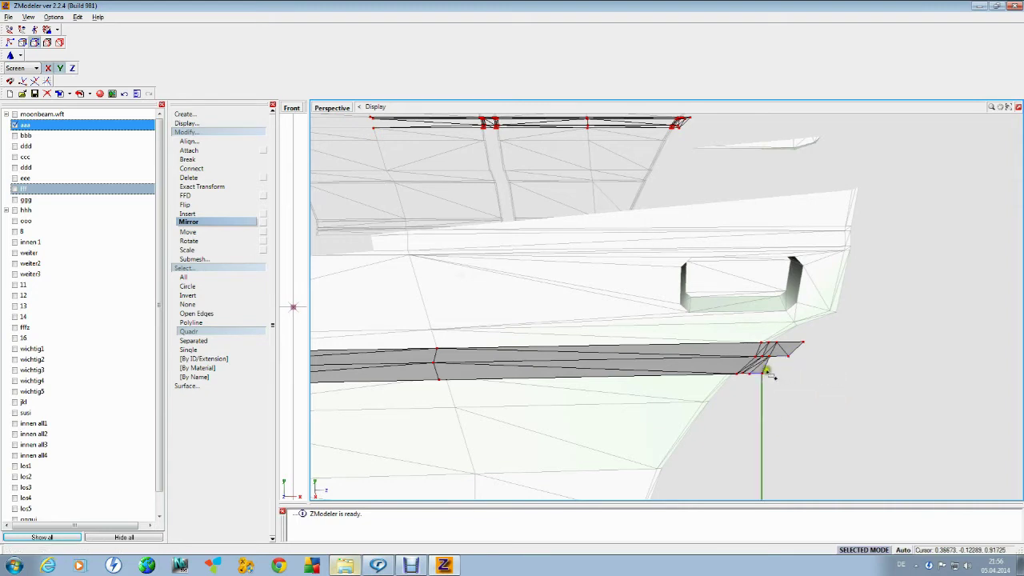
Delete the underside, side and upper faces of the near strip's slanted tip that lie beyond its joint band.
right_click(769, 373)
left_click(769, 370)
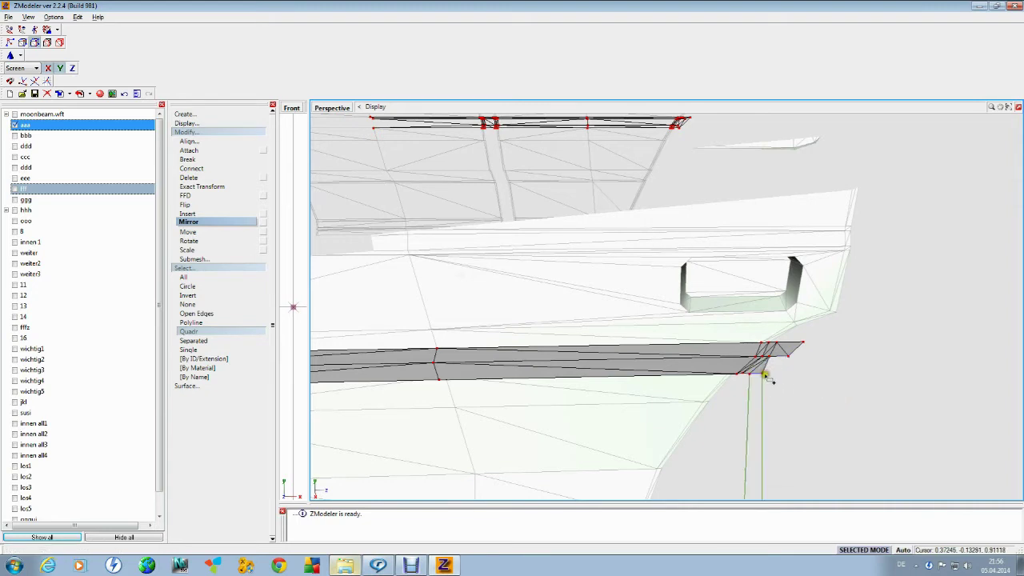
right_click(770, 378)
left_click(837, 390)
right_click(768, 378)
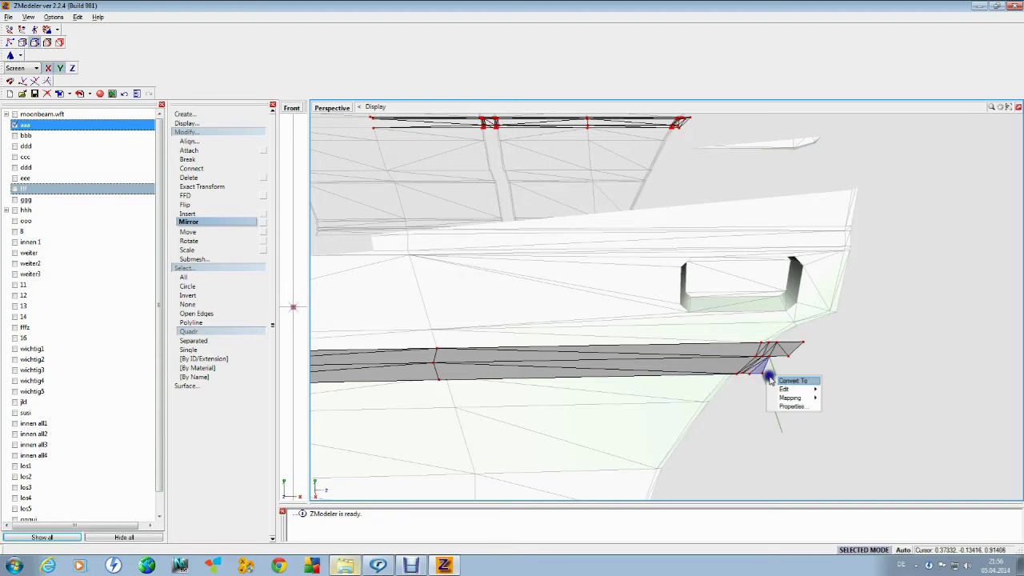
mouse_move(788, 389)
left_click(828, 386)
right_click(797, 352)
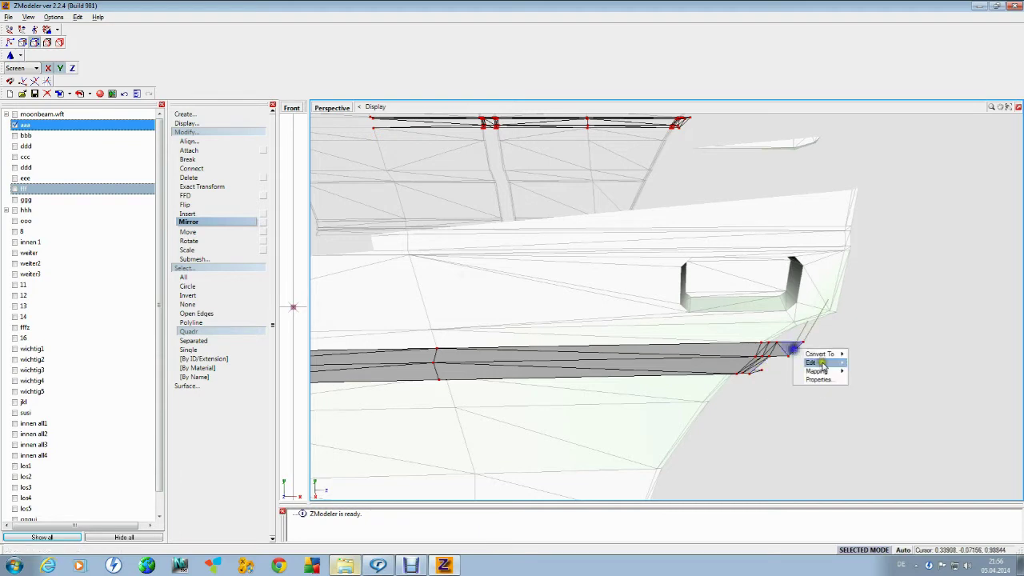
left_click(852, 362)
right_click(798, 361)
left_click(878, 368)
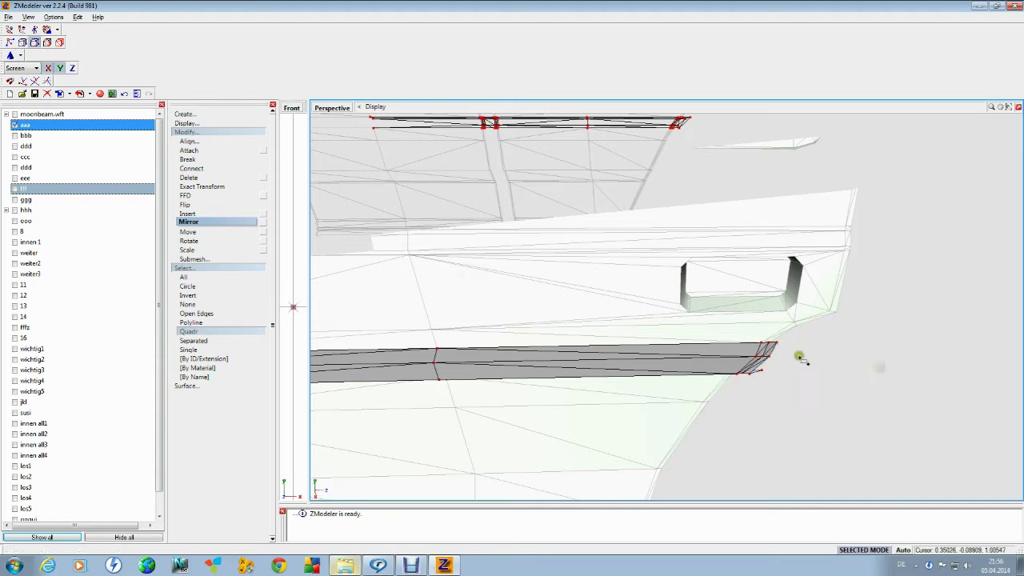
Delete the outer upper, side and underside faces of the joint band at the near strip's slanted end.
mouse_move(796, 359)
left_click(836, 358)
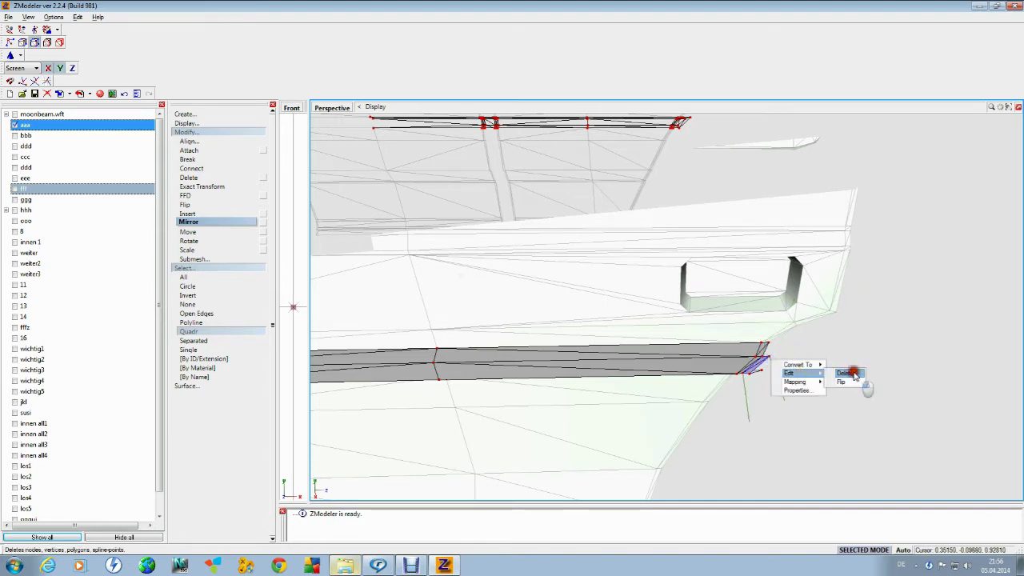
left_click(846, 371)
mouse_move(784, 388)
left_click(820, 385)
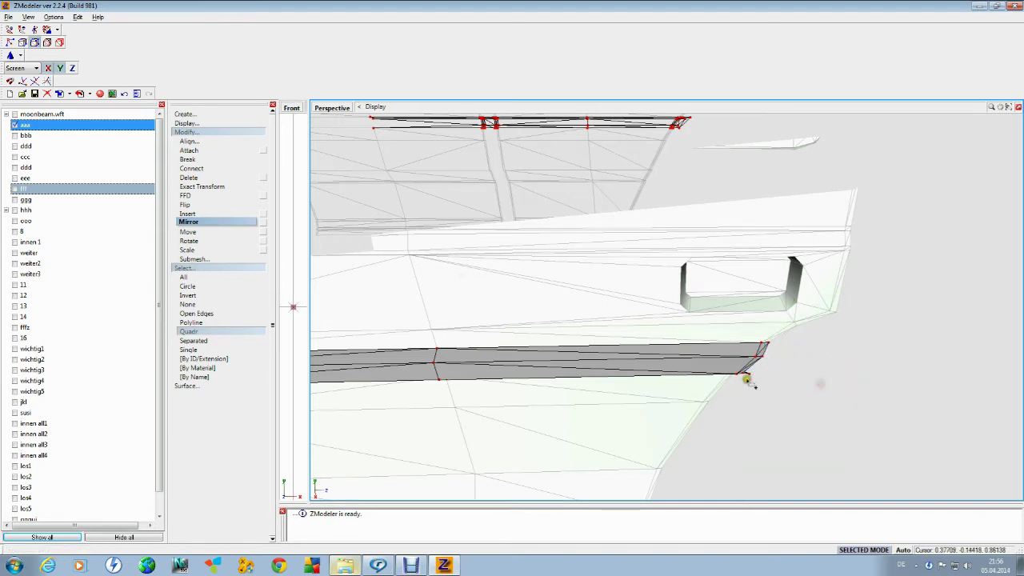
right_click(750, 379)
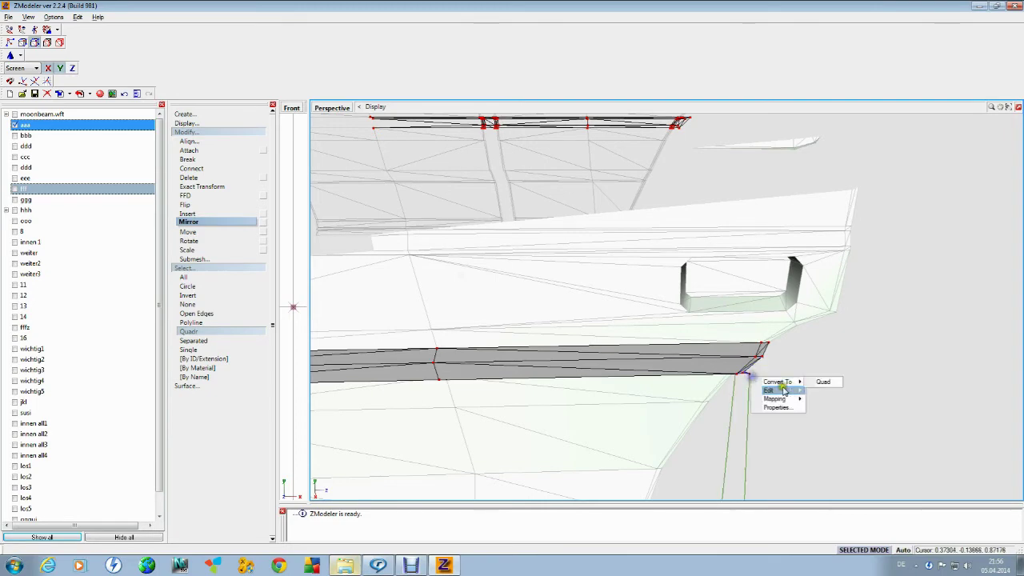
mouse_move(785, 388)
left_click(825, 389)
mouse_move(763, 383)
middle_mouse_down()
mouse_move(746, 374)
mouse_move(761, 375)
middle_mouse_up()
Delete the leftover underside face projecting into the door gap at the near strip's middle-joint end.
scroll(782, 375, "down", 2)
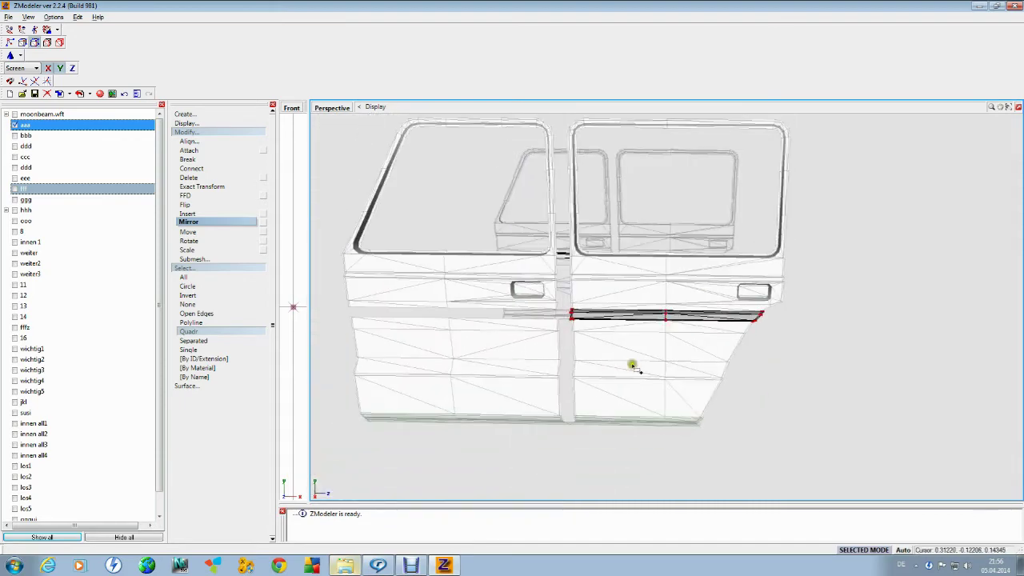
scroll(567, 354, "up", 3)
scroll(567, 355, "down", 4)
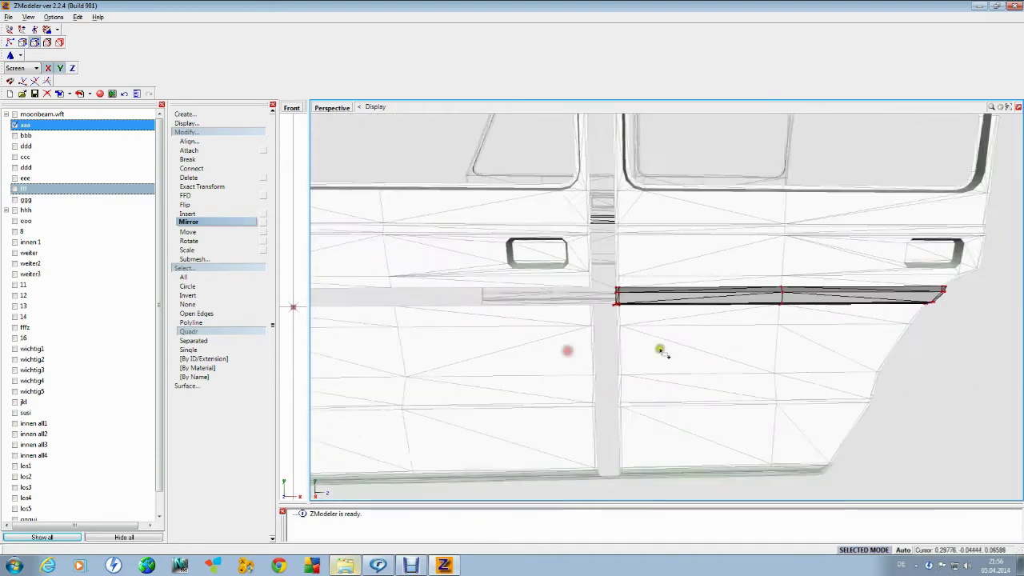
scroll(648, 341, "up", 3)
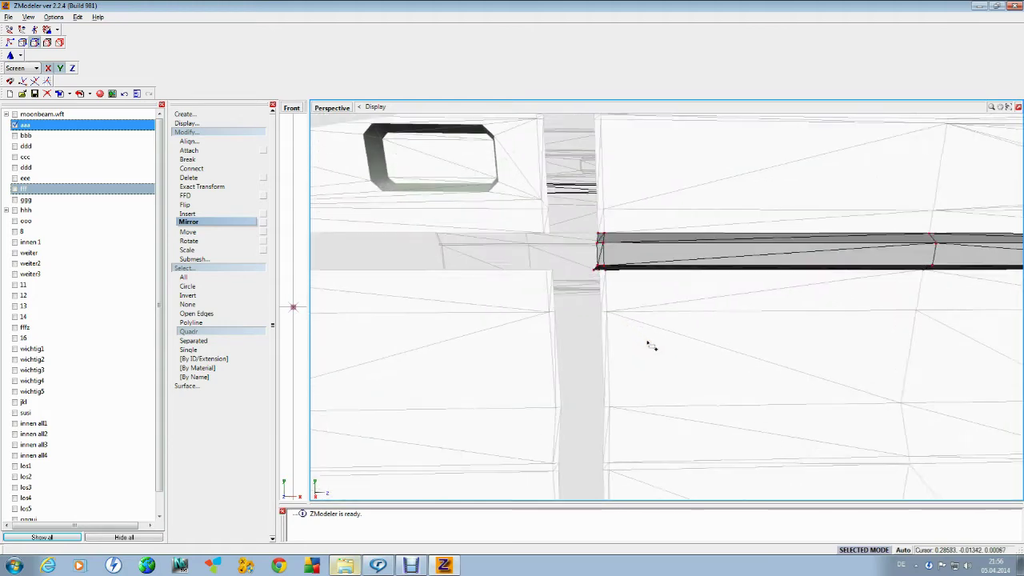
right_click(590, 270)
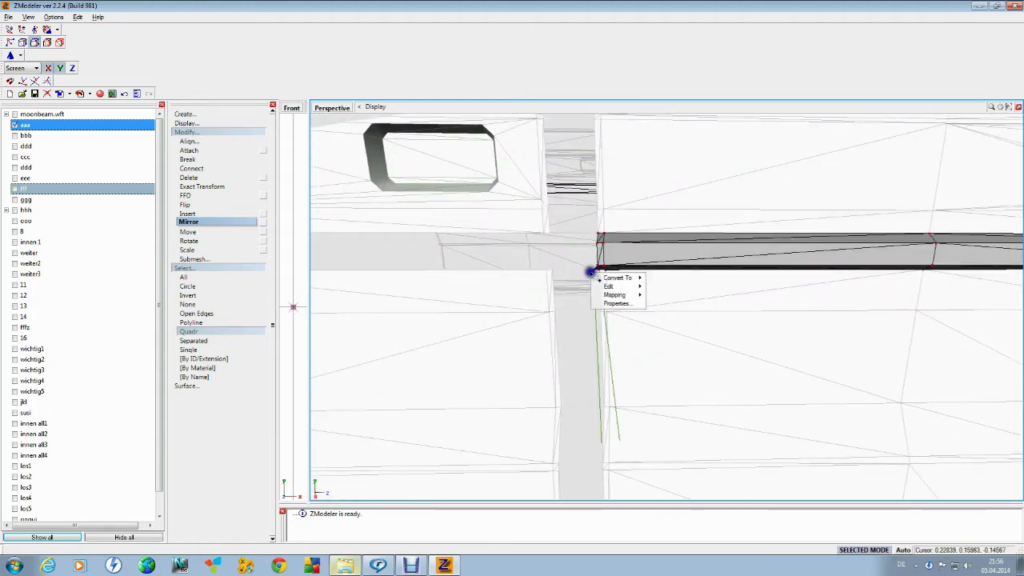
mouse_move(616, 276)
left_click(660, 285)
scroll(608, 301, "down", 4)
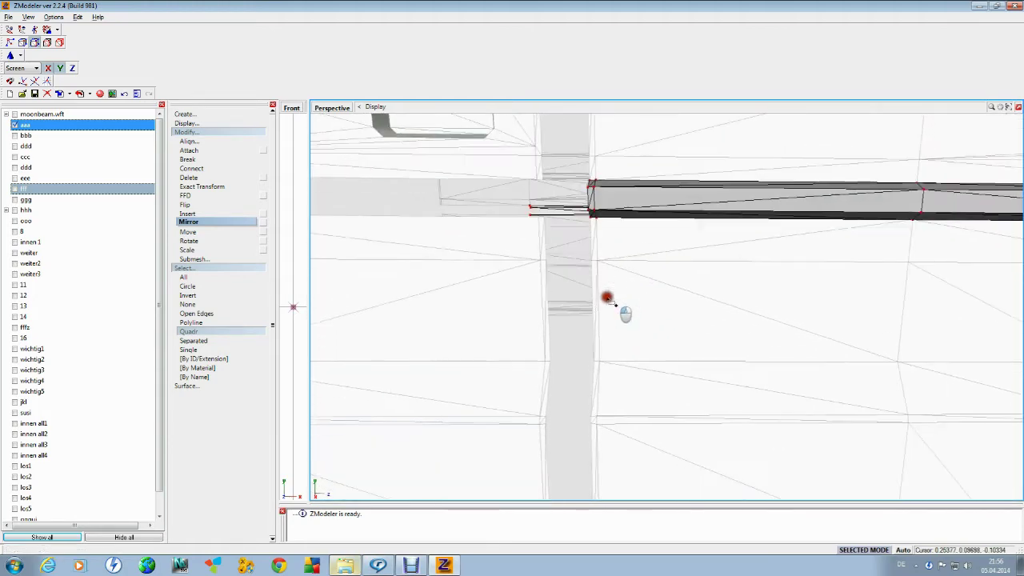
Quadr-select the whole far-side strip and delete its polygons using Selected Mode, keeping only the near strip section.
middle_click_drag(600, 342, 482, 382)
middle_click_drag(437, 317, 477, 233)
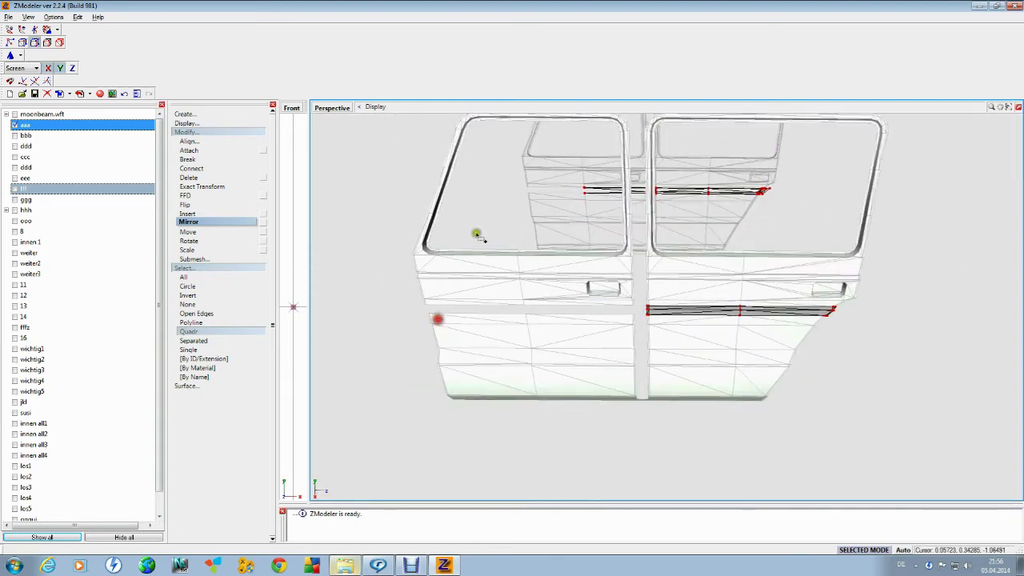
left_click_drag(573, 208, 880, 134)
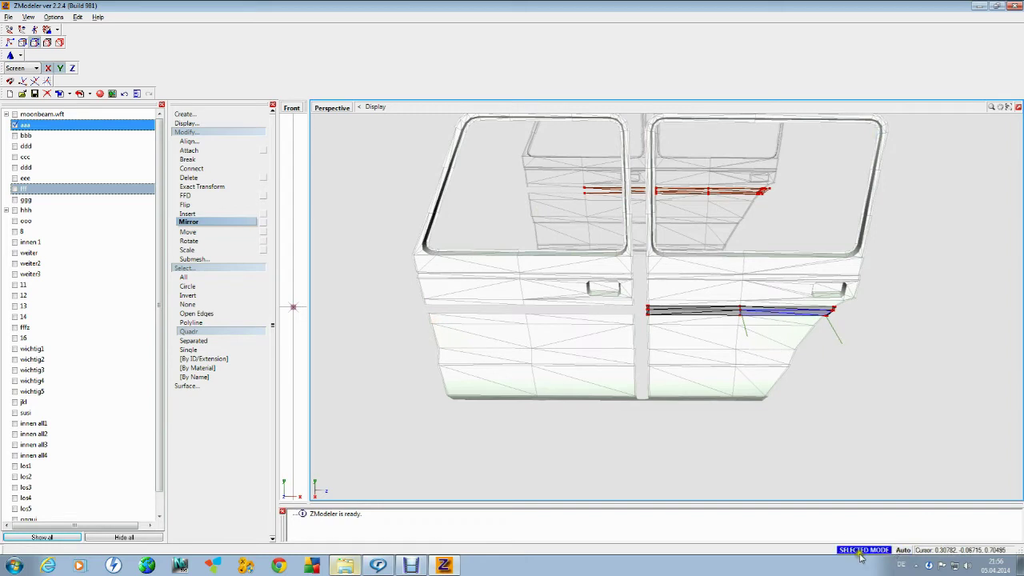
right_click(769, 413)
mouse_move(807, 424)
left_click(846, 429)
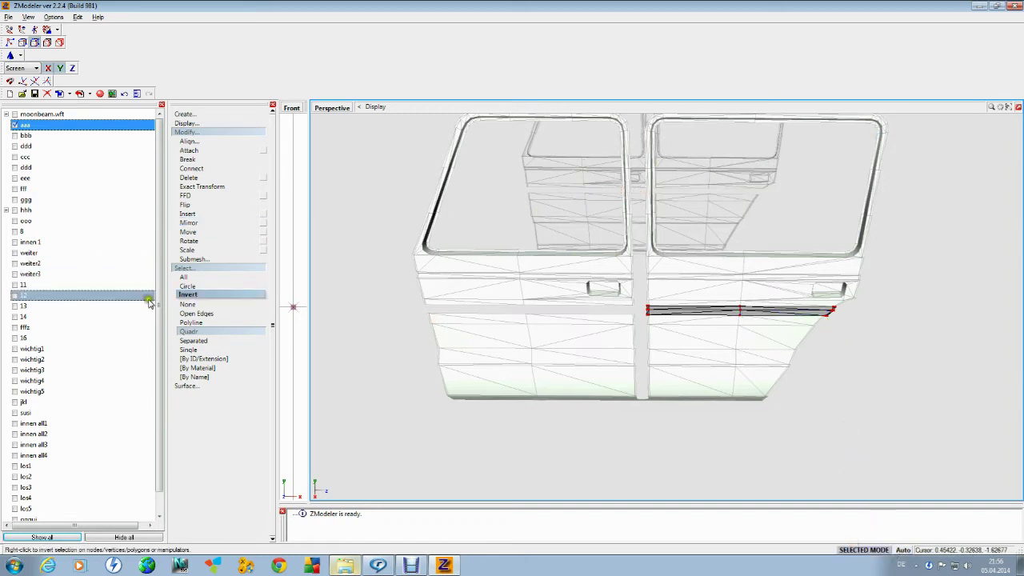
Rename the trimmed los mesh as los6 and hide it.
left_click(164, 432)
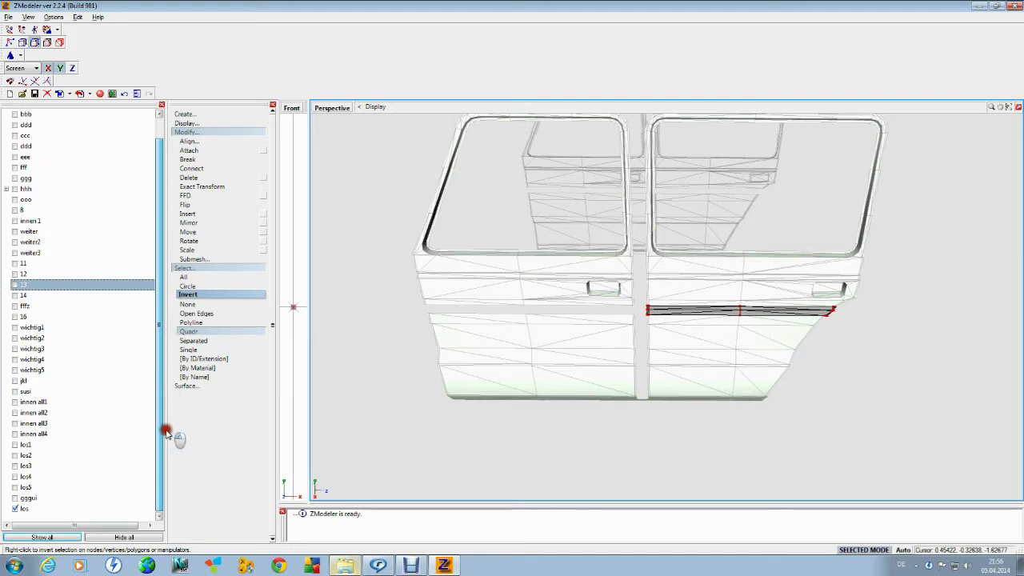
left_click(40, 510)
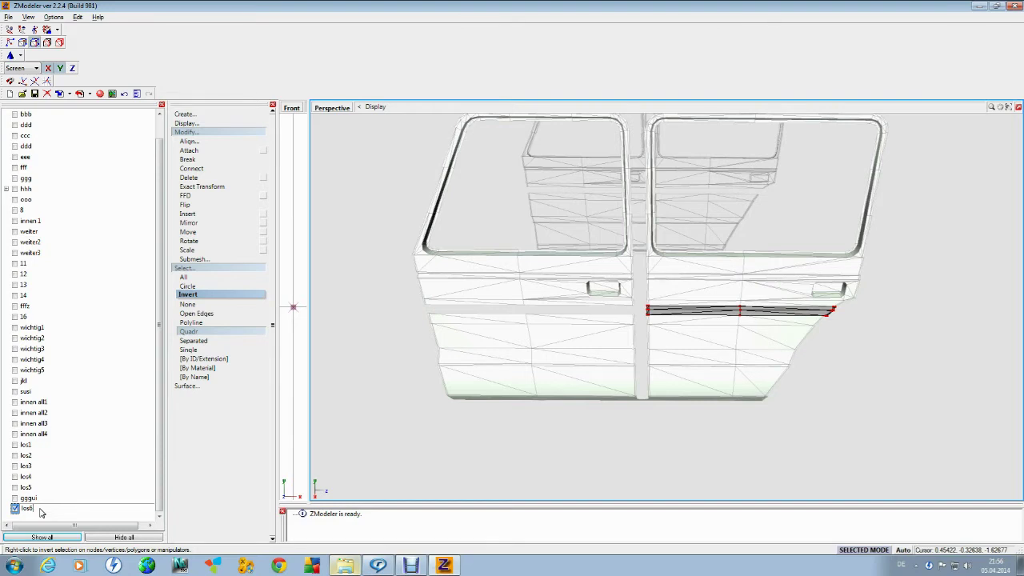
left_click(27, 509)
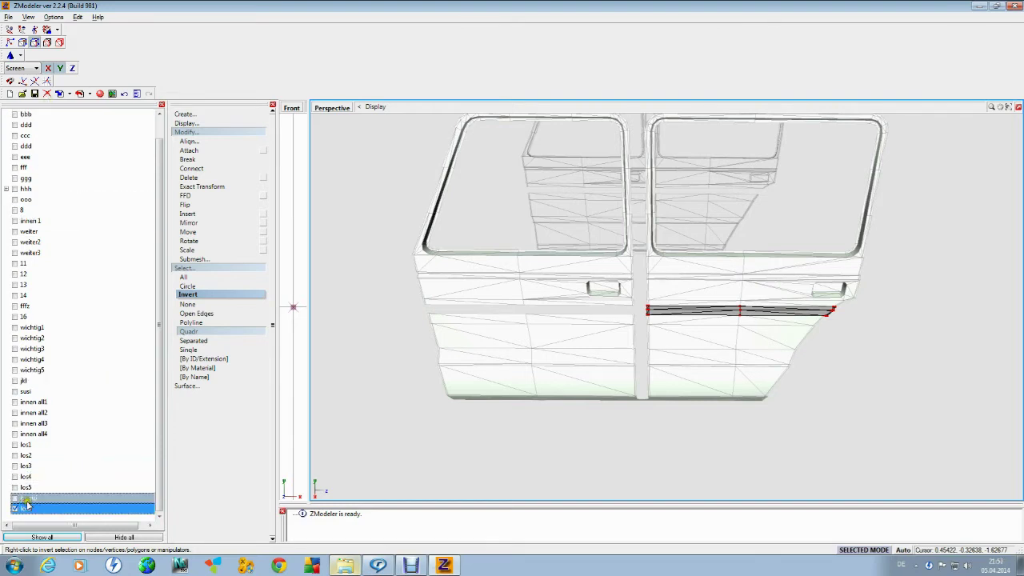
left_click(15, 508)
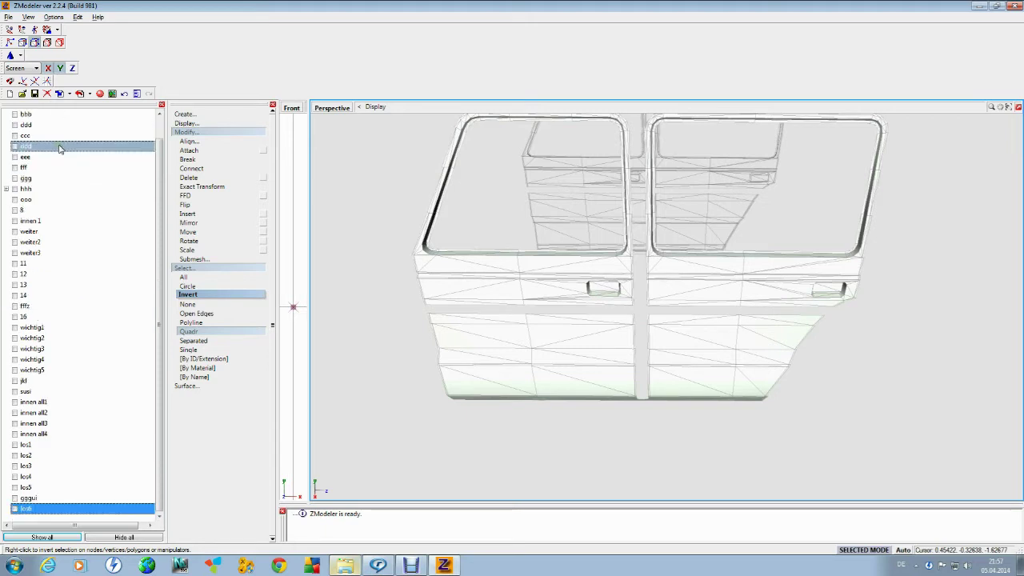
Merge all objects from los6.z3d into the scene, with the existing meshes kept hidden.
scroll(59, 149, "up", 1)
left_click(14, 126)
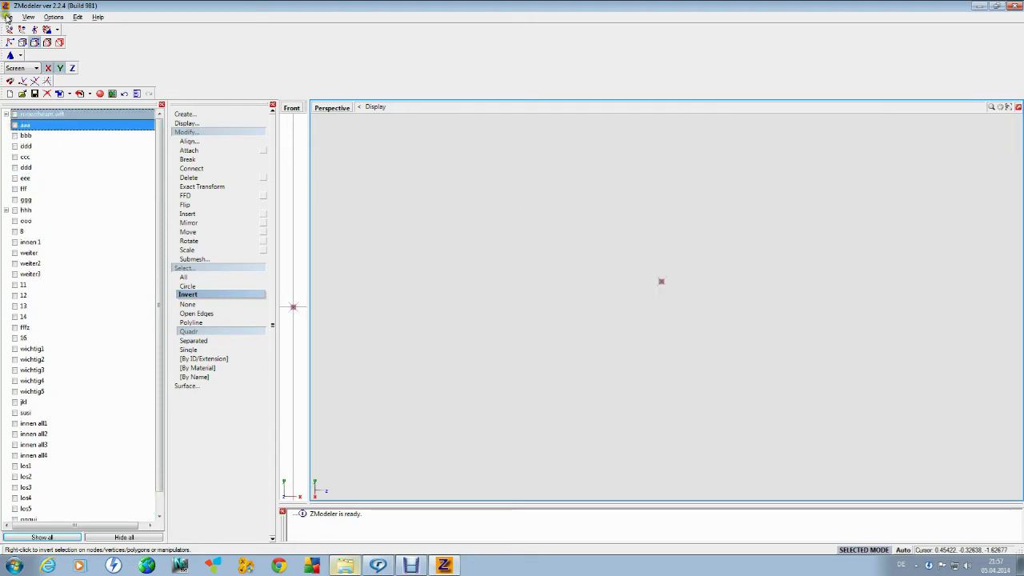
left_click(7, 17)
left_click(24, 64)
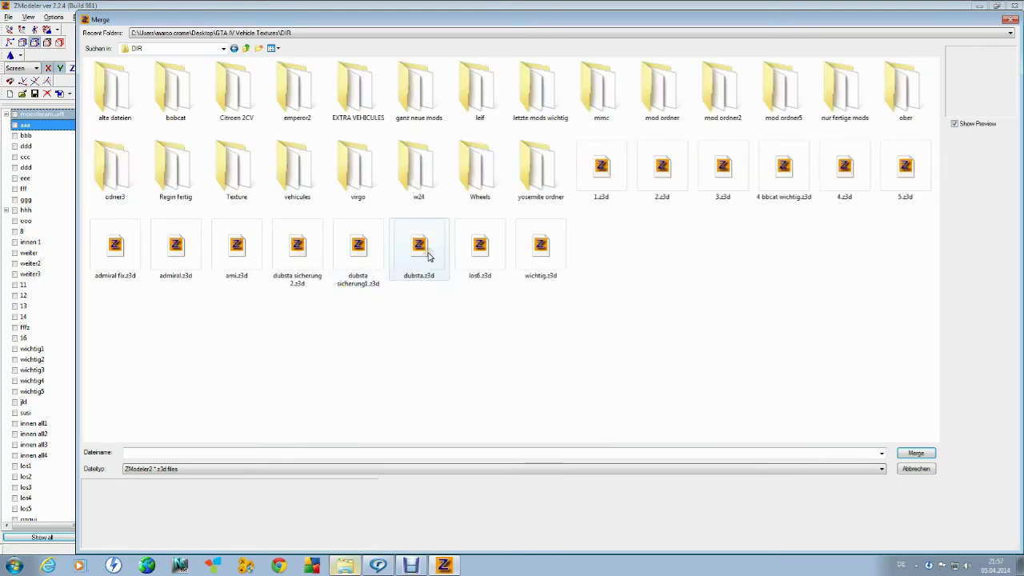
left_click(485, 251)
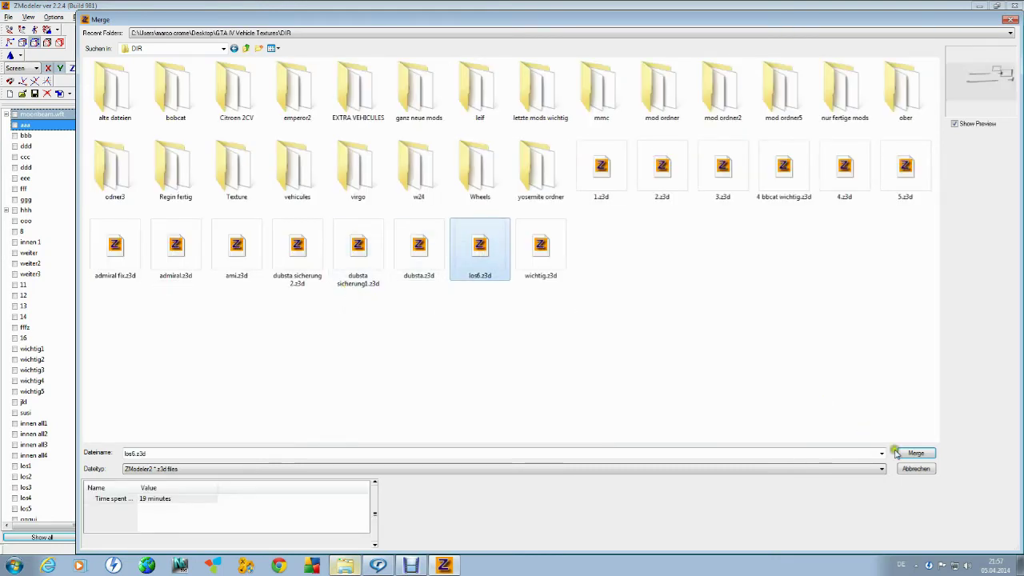
left_click(898, 453)
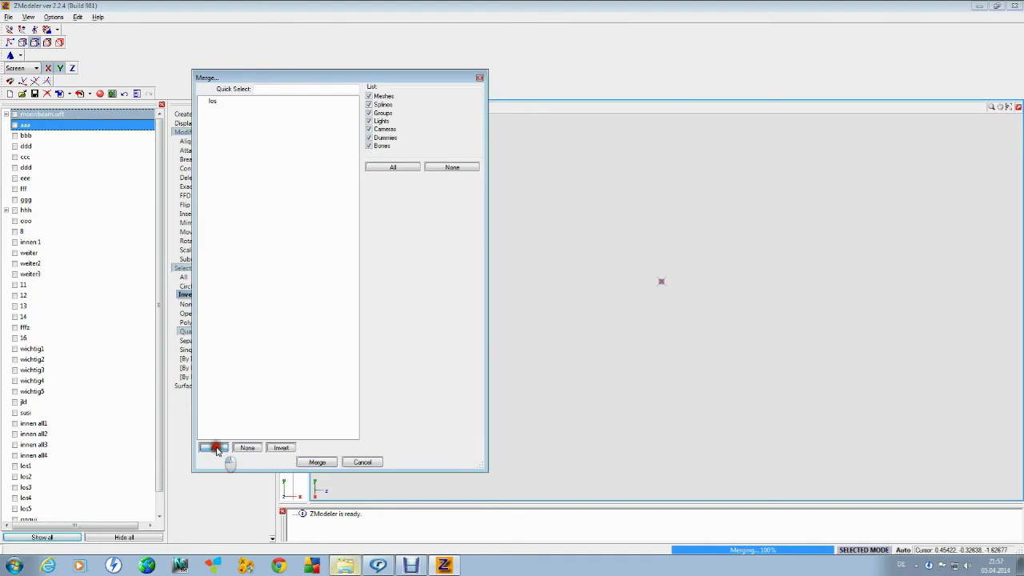
left_click(215, 448)
left_click(315, 462)
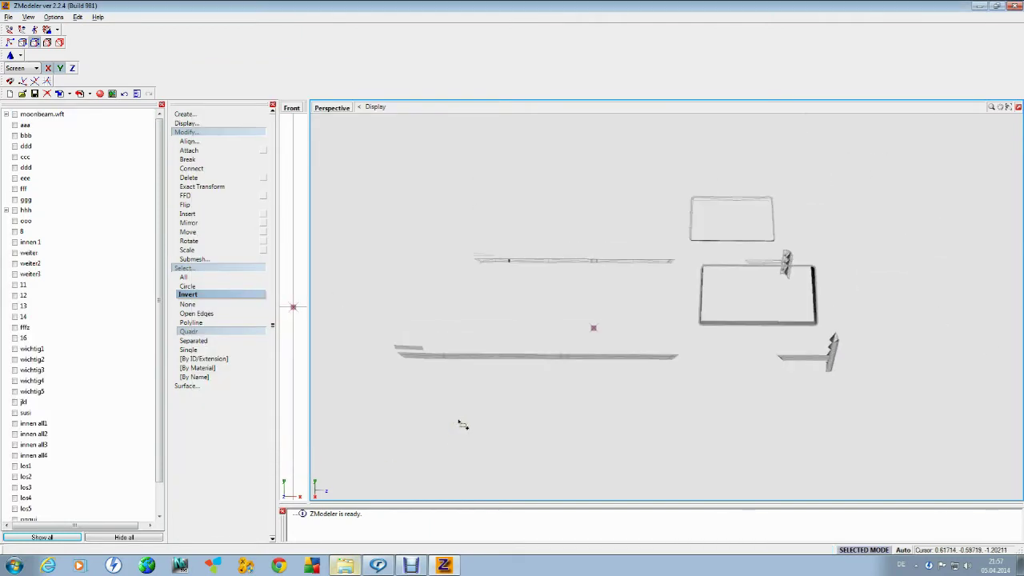
Delete the near strip's end section beyond the outer joint band, together with the wedge above it, using Selected Mode.
right_click_drag(459, 422, 371, 417)
scroll(371, 417, "down", 2)
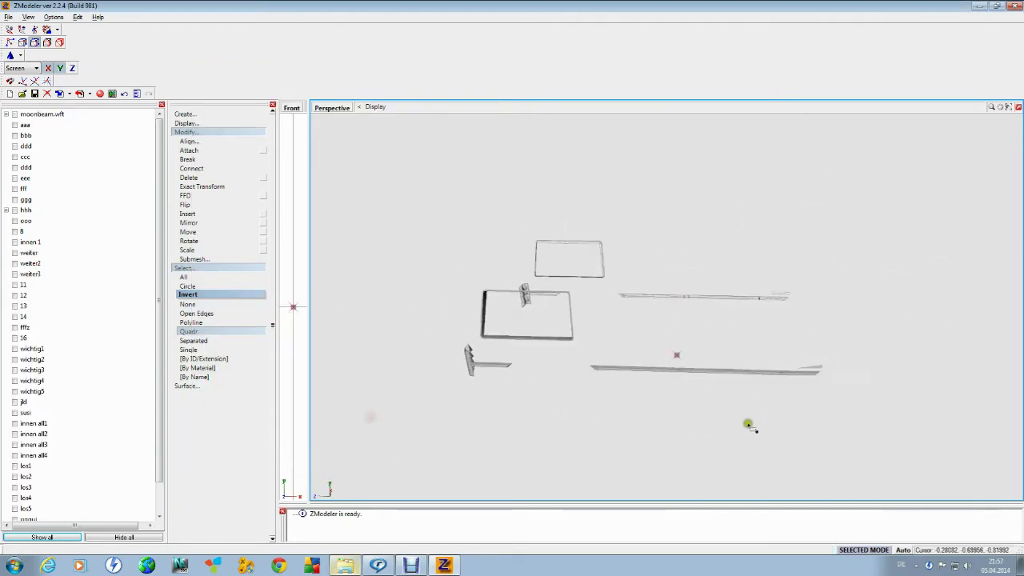
scroll(767, 419, "up", 5)
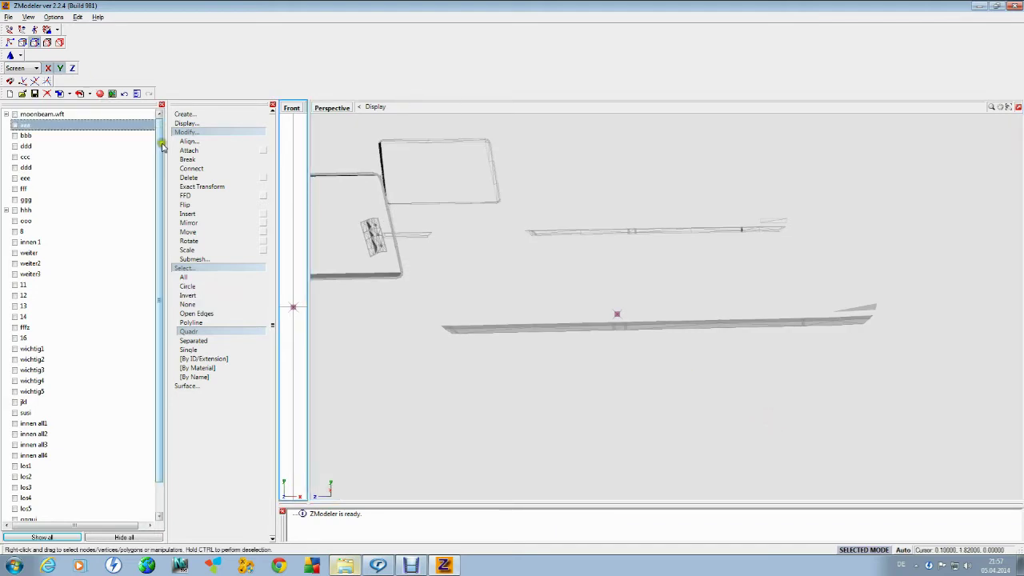
left_click(47, 42)
scroll(820, 344, "up", 1)
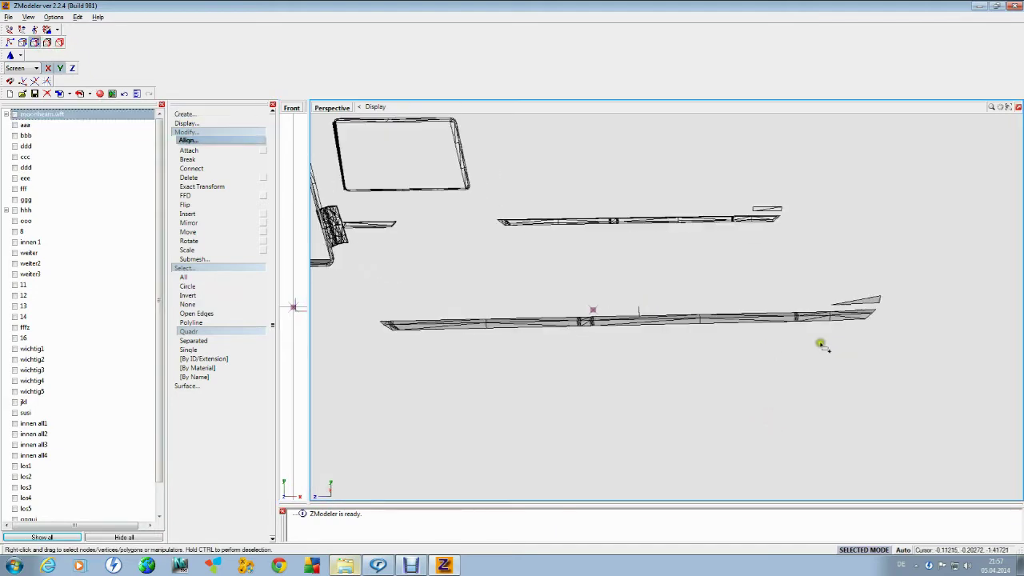
scroll(820, 343, "up", 3)
key("2")
key("1")
scroll(641, 382, "down", 2)
scroll(820, 357, "up", 2)
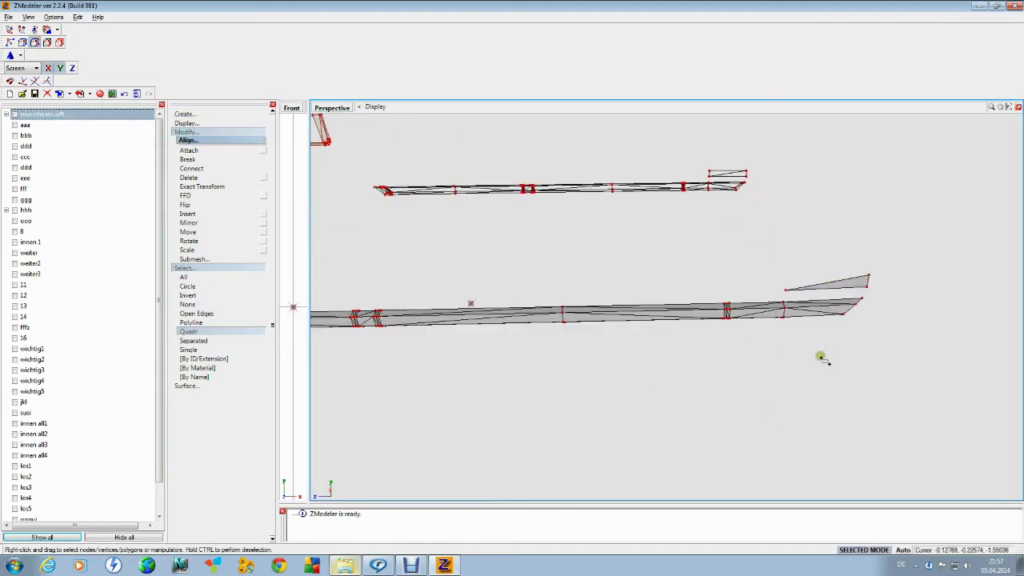
scroll(822, 358, "up", 2)
right_click_drag(714, 319, 954, 212)
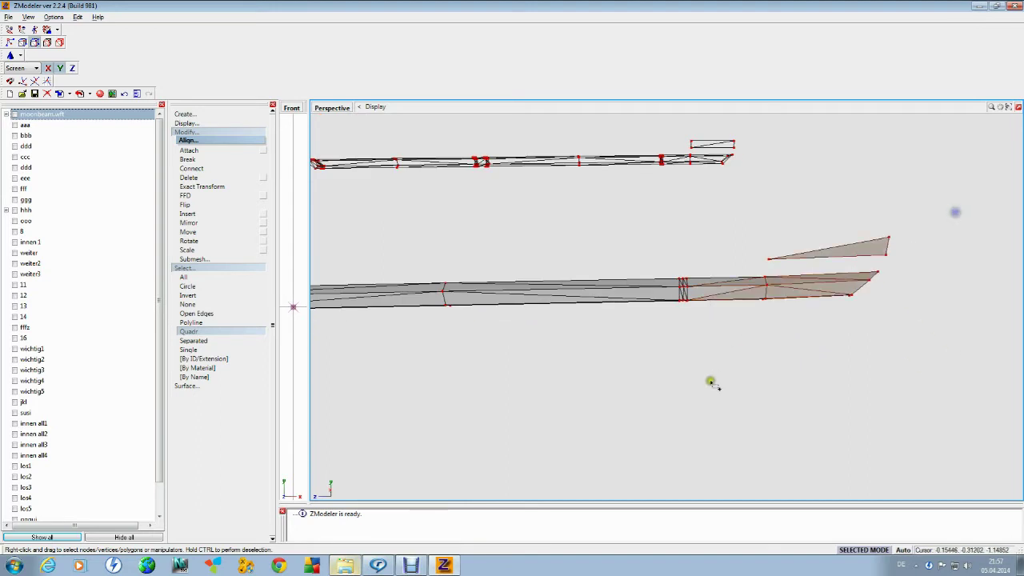
left_click(876, 550)
right_click(658, 341)
mouse_move(689, 355)
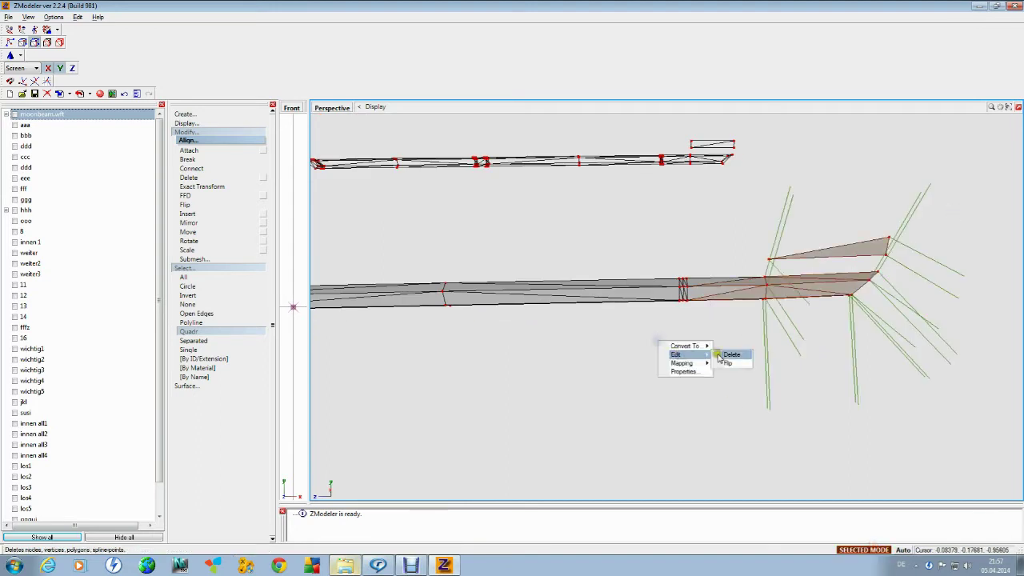
left_click(721, 353)
scroll(717, 313, "up", 2)
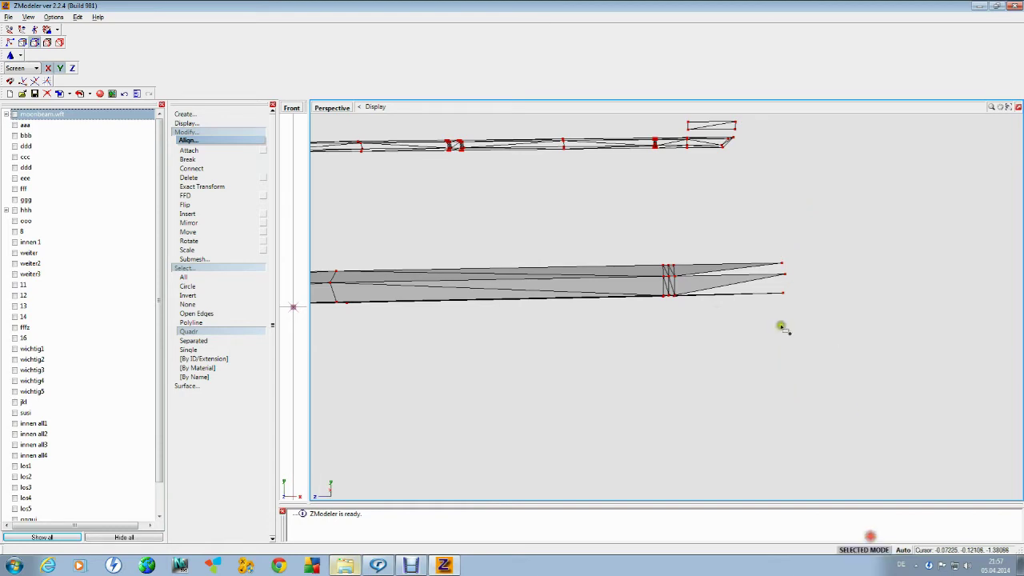
Delete the leftover underside, side and upper triangles projecting beyond the joint band at the near strip's cut end.
left_click(736, 297)
left_click(804, 309)
right_click(738, 285)
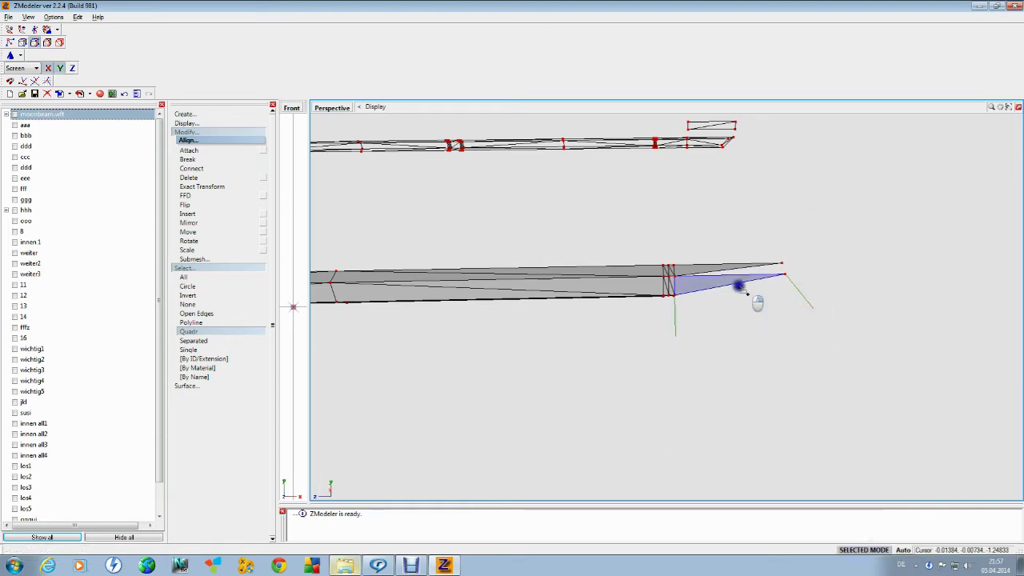
mouse_move(778, 298)
left_click(818, 299)
right_click(710, 274)
left_click(780, 281)
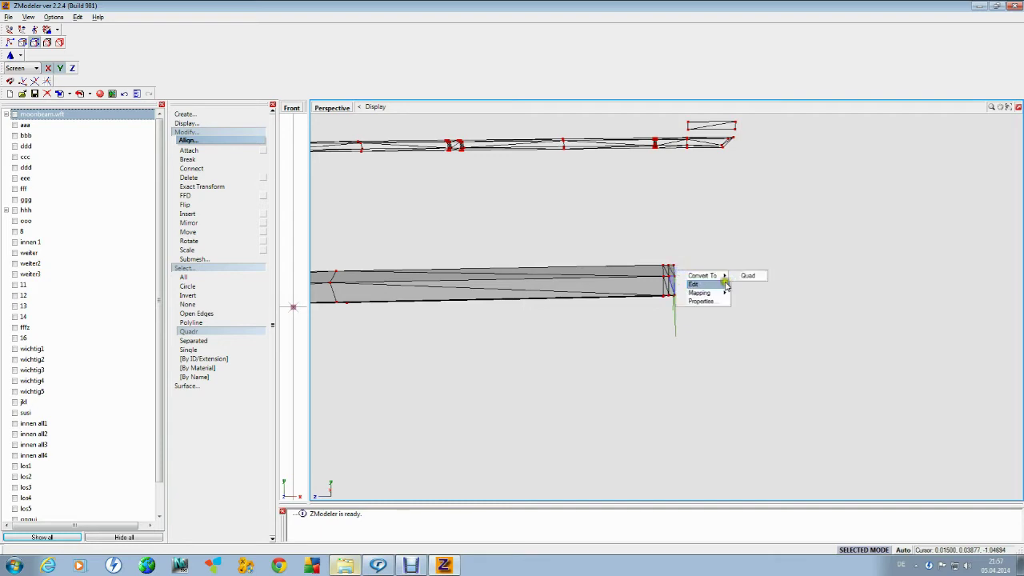
left_click(750, 286)
Delete the outer side, underside and upper faces of the joint band at the near strip's cut end.
right_click(684, 298)
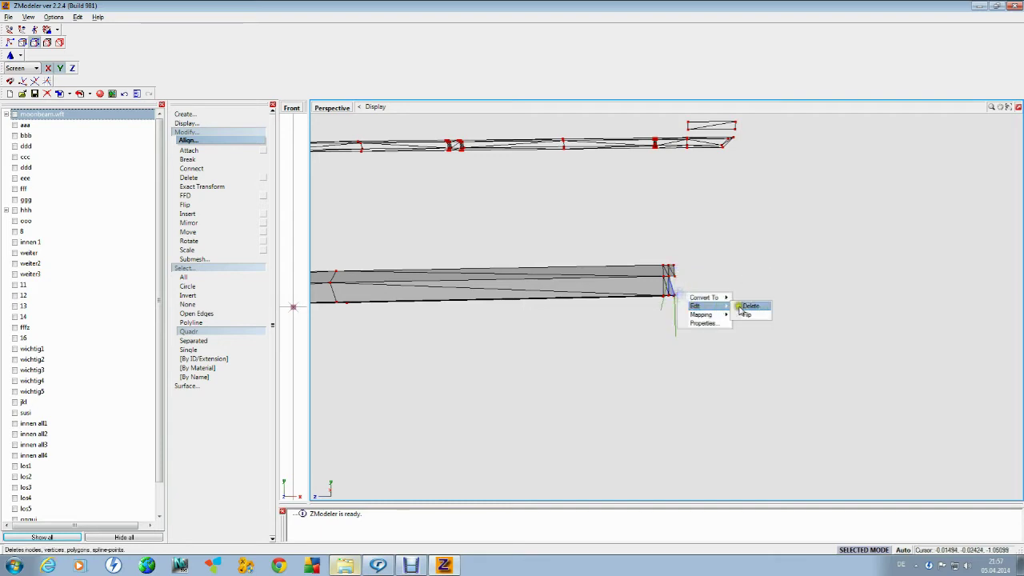
left_click(745, 305)
right_click(685, 299)
left_click(743, 310)
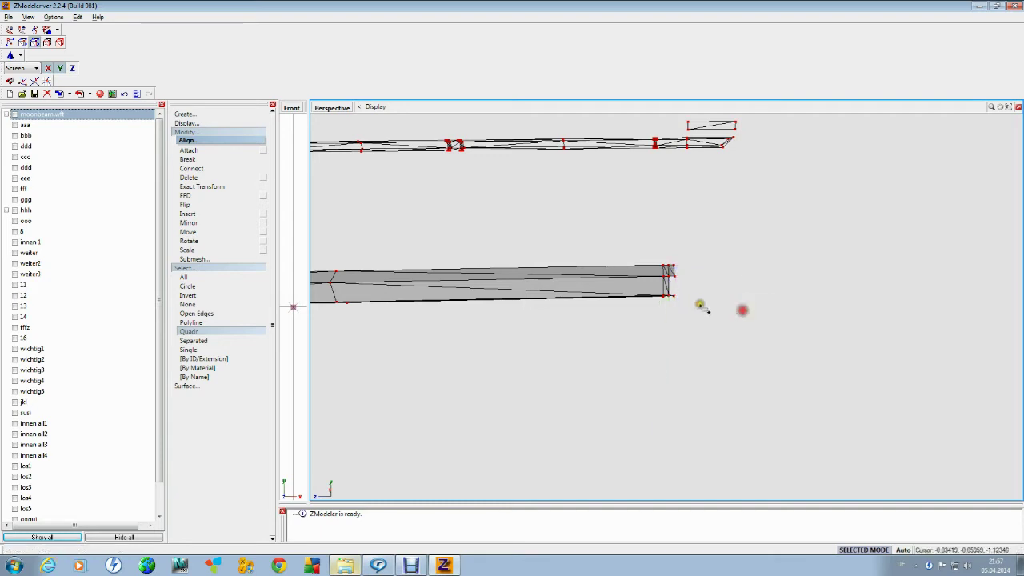
right_click(678, 297)
left_click(745, 310)
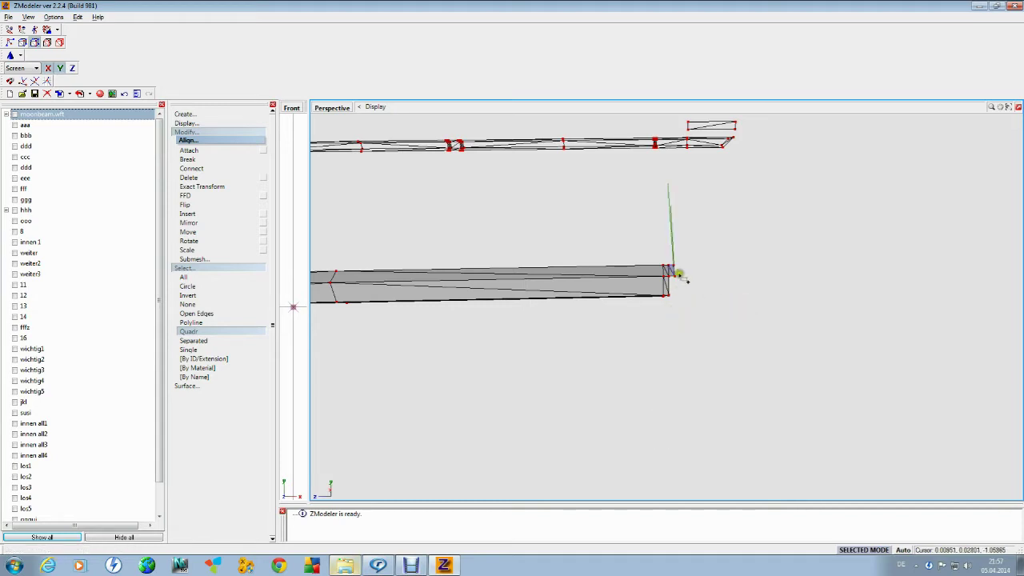
left_click(743, 288)
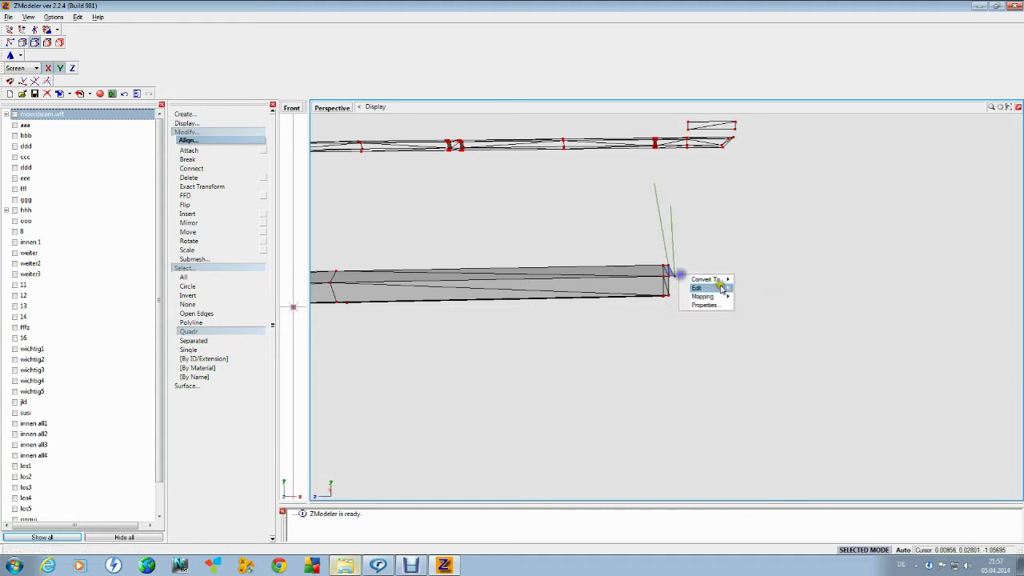
left_click(764, 289)
Quadr-select the whole far-side strip and delete its polygons using Selected Mode, leaving only the near strip.
scroll(780, 291, "down", 3)
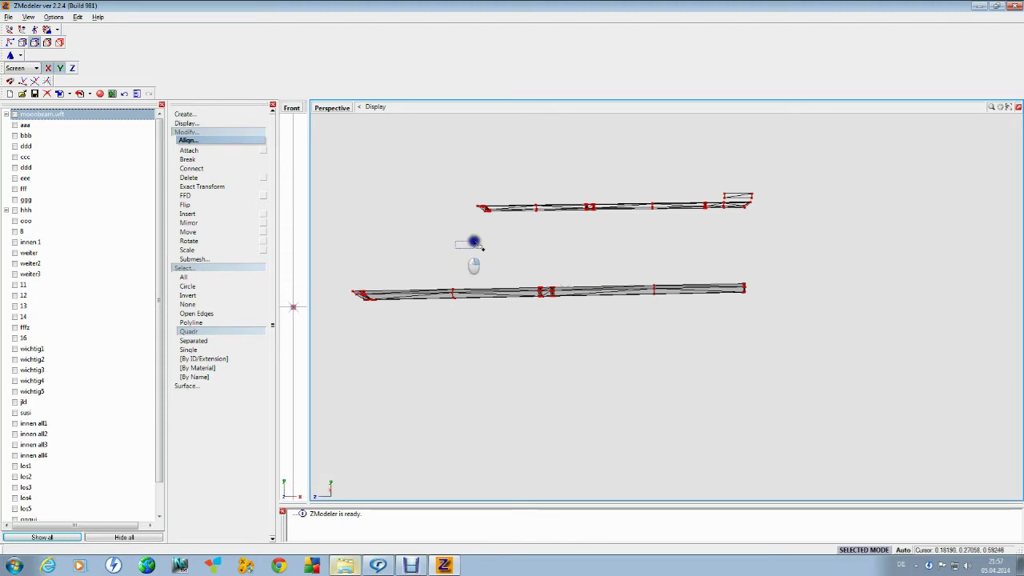
left_click_drag(476, 240, 826, 130)
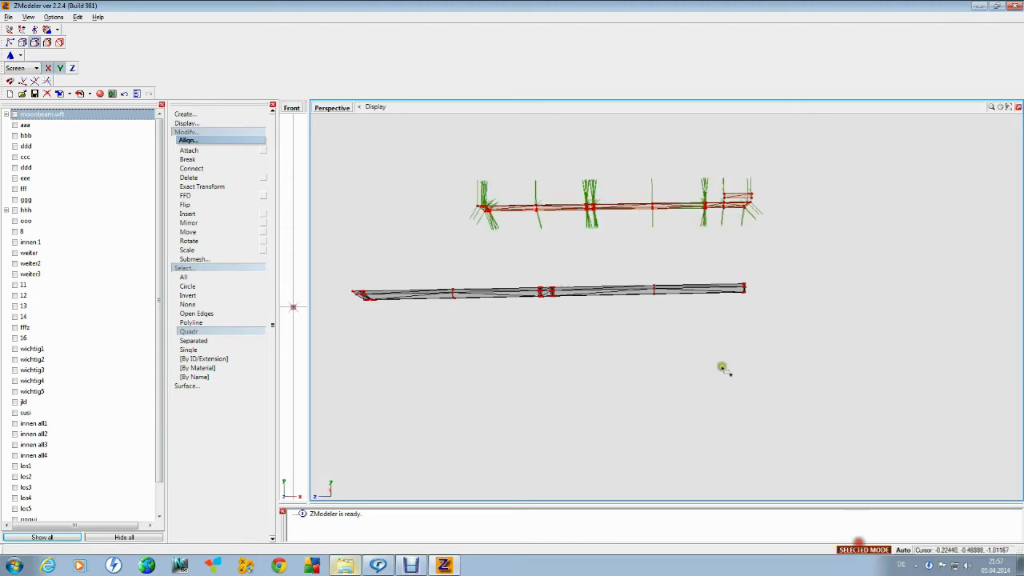
right_click(696, 344)
left_click(759, 360)
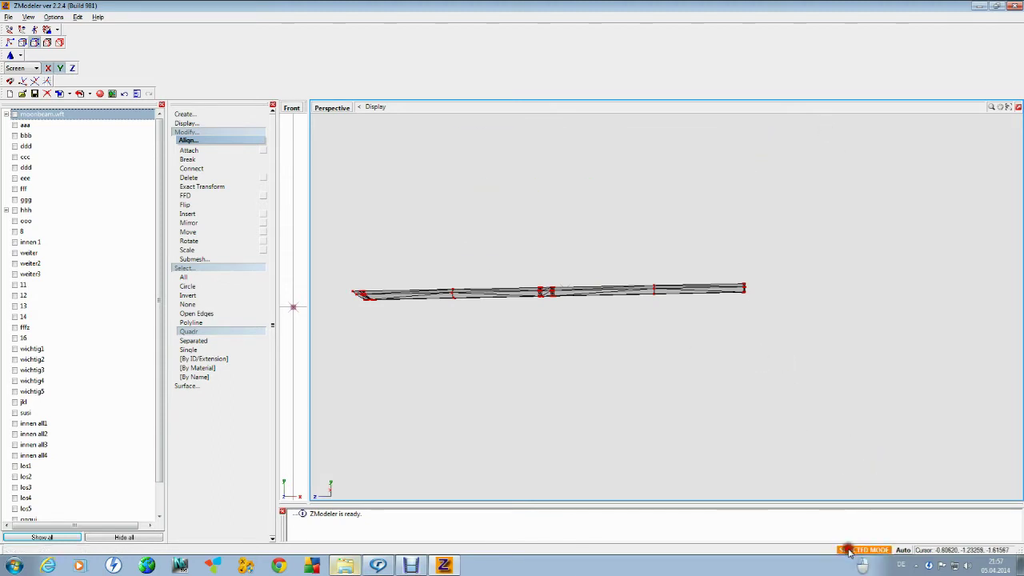
Delete the side, underside and upper faces bridging the near strip's middle joint to open the door gap.
scroll(586, 302, "up", 3)
right_click(565, 287)
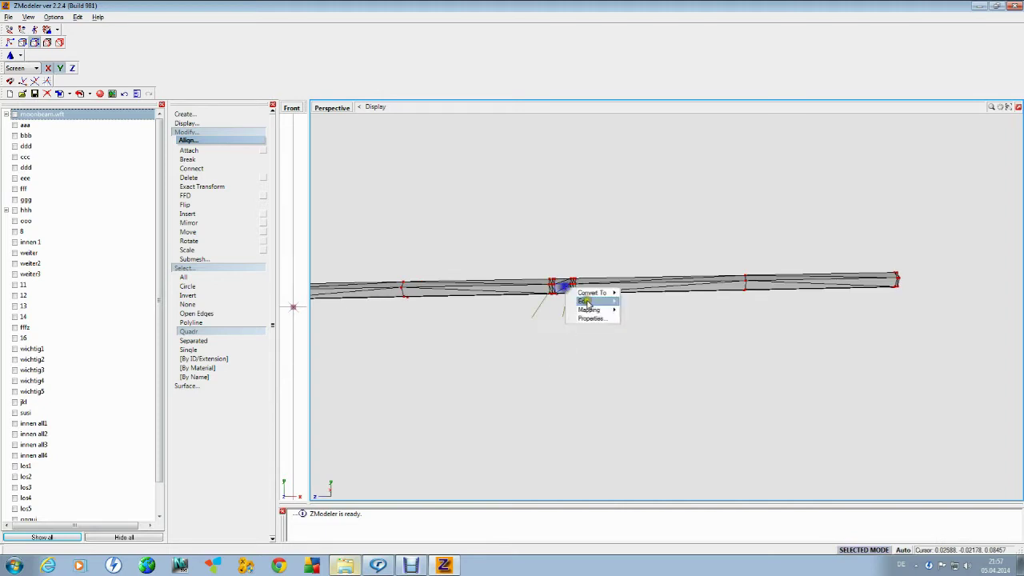
mouse_move(587, 301)
left_click(643, 303)
scroll(588, 307, "up", 2)
right_click(553, 286)
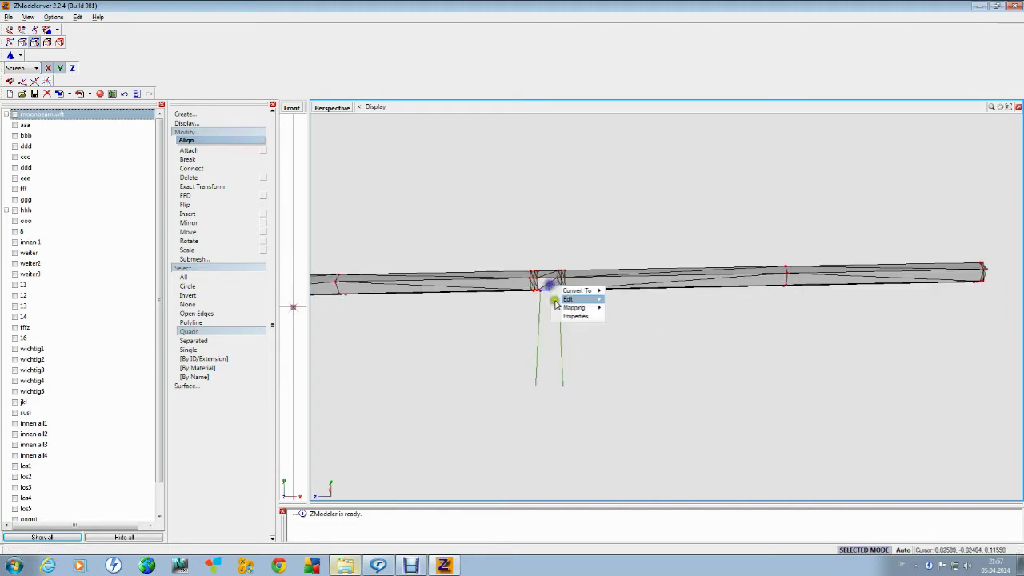
left_click(615, 298)
scroll(581, 308, "up", 2)
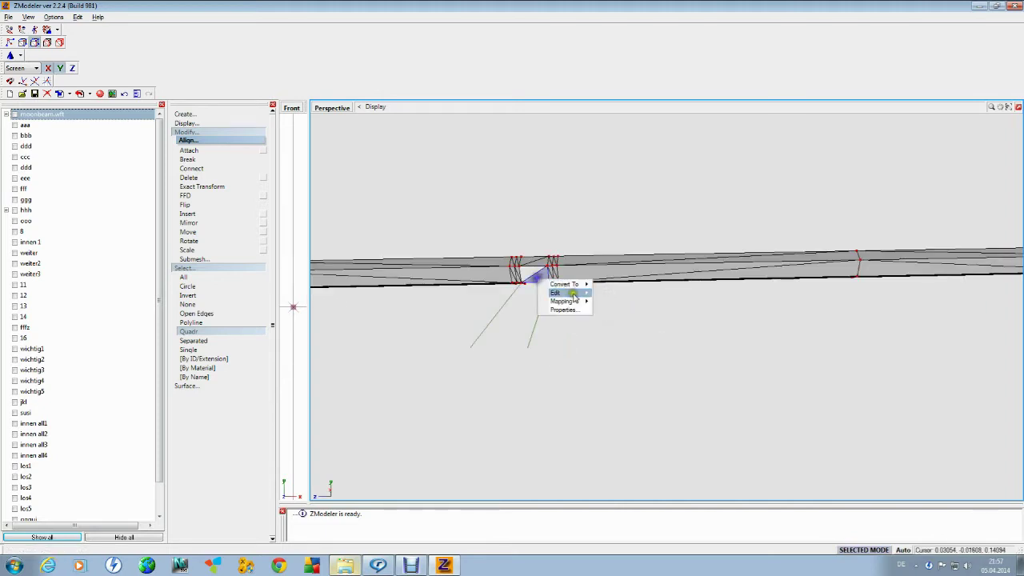
mouse_move(574, 294)
left_click(606, 293)
right_click(533, 265)
left_click(588, 280)
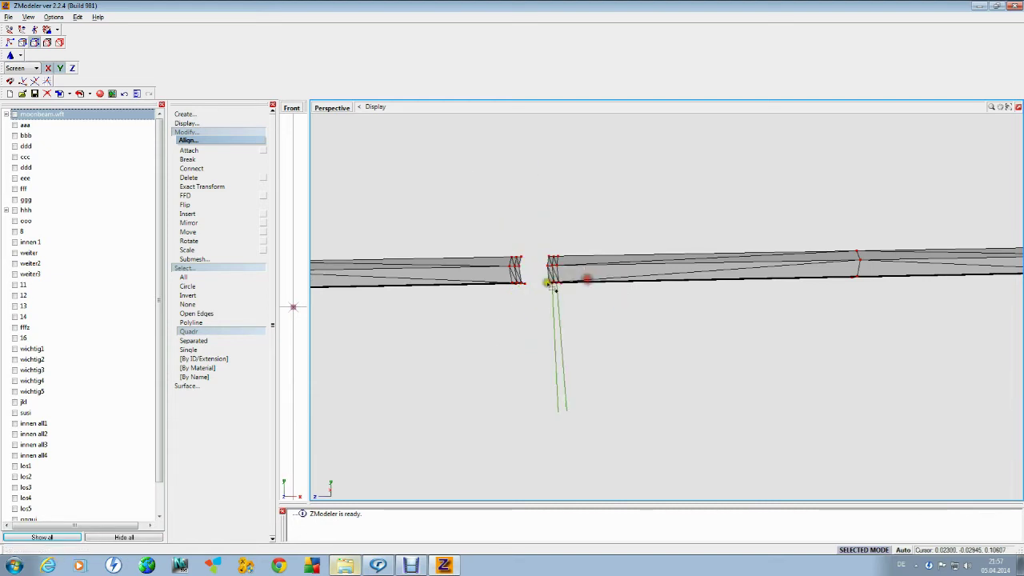
Delete the outer side, upper and underside faces of the joint band on the gap end of the section with two straight ends.
scroll(543, 287, "up", 1)
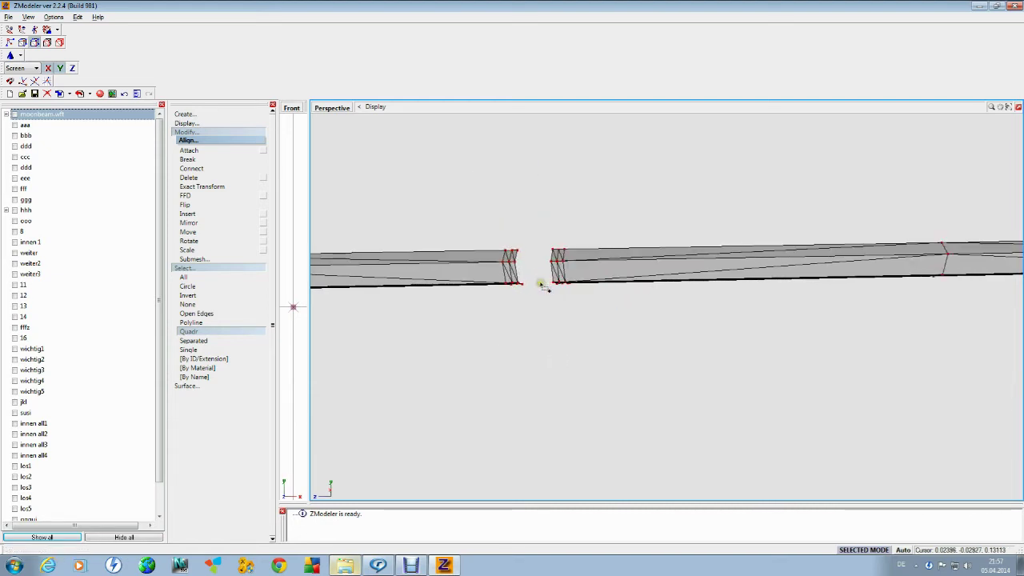
right_click(549, 256)
left_click(568, 269)
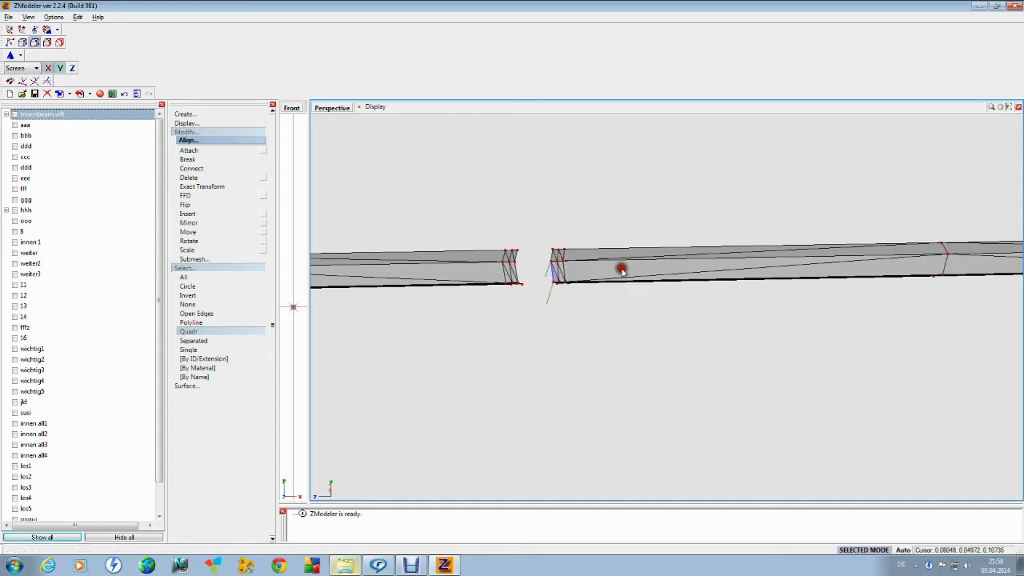
right_click(557, 266)
left_click(618, 281)
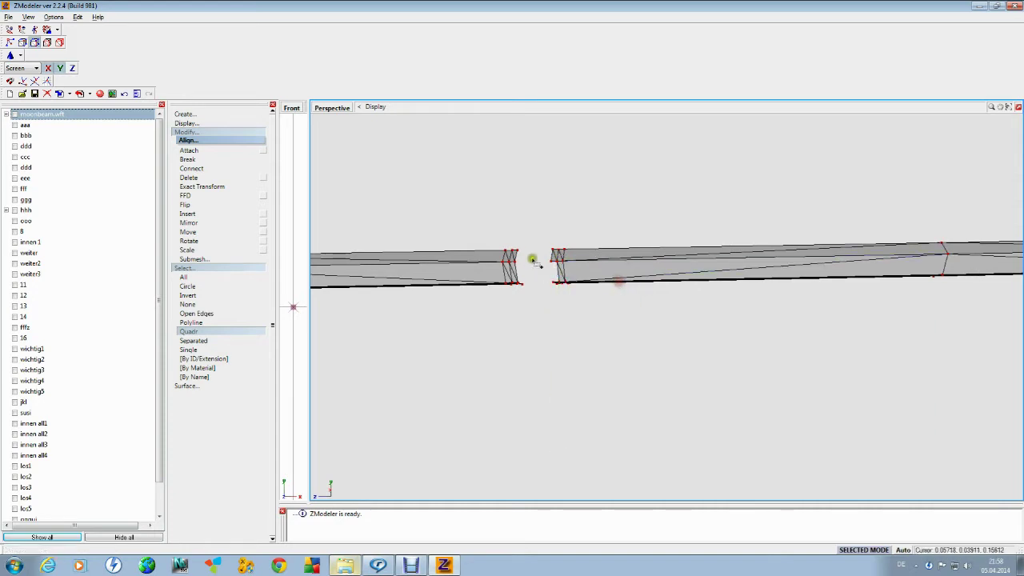
right_click(545, 257)
left_click(614, 268)
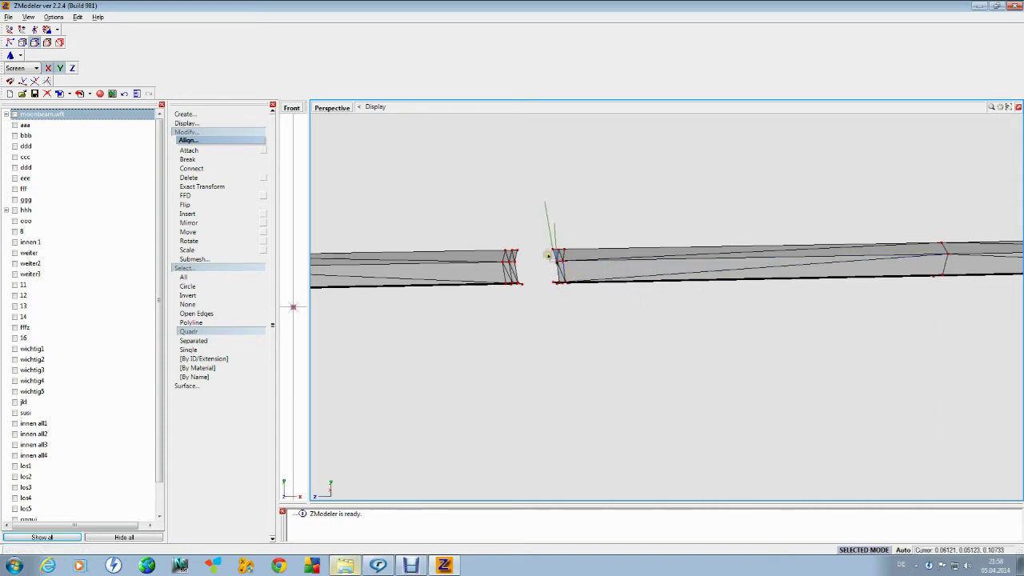
right_click(548, 256)
left_click(614, 272)
right_click(554, 285)
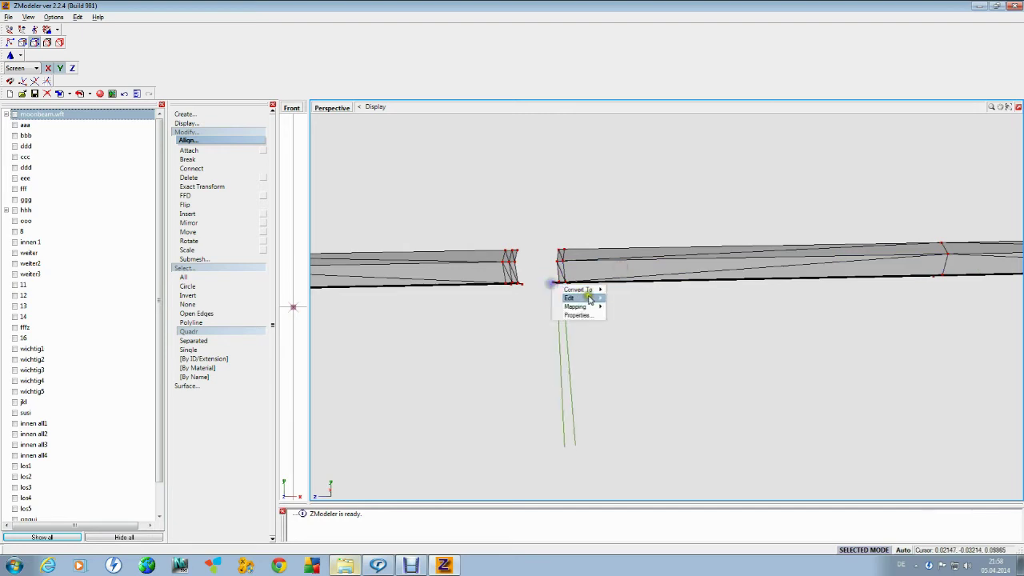
left_click(612, 295)
right_click(550, 284)
left_click(619, 298)
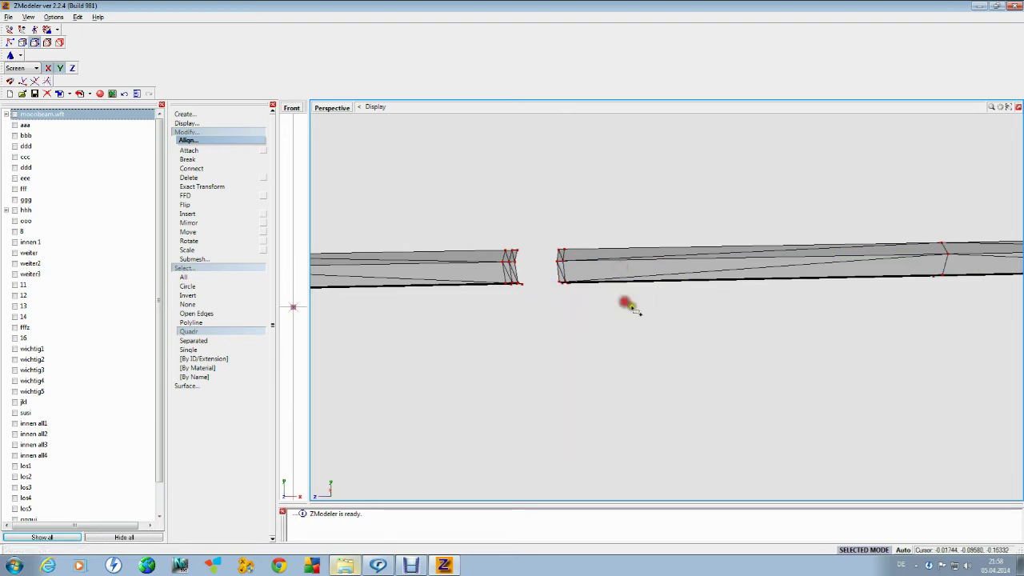
Quadr-select the strip half with the slanted end and delete it using Selected Mode, keeping only the straight-ended section.
scroll(632, 308, "down", 6)
left_click_drag(361, 323, 613, 262)
scroll(589, 376, "down", 3)
scroll(703, 356, "up", 3)
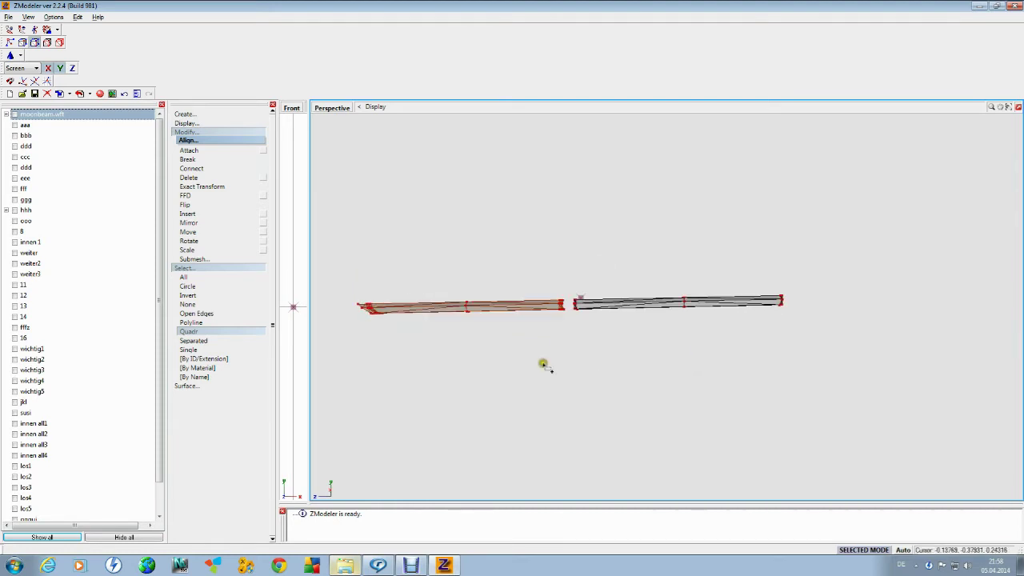
left_click_drag(353, 351, 567, 256)
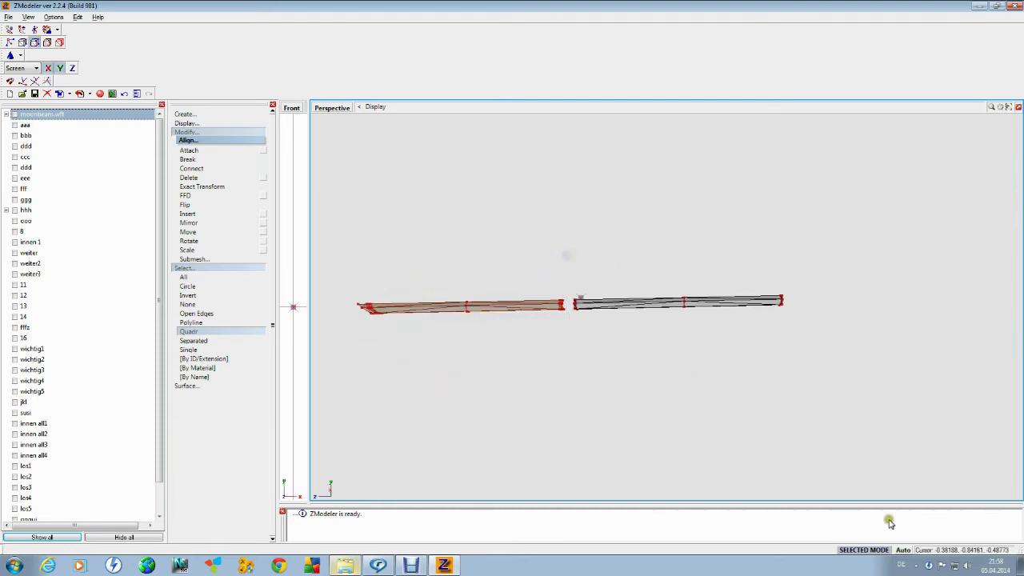
right_click(681, 370)
left_click(697, 373)
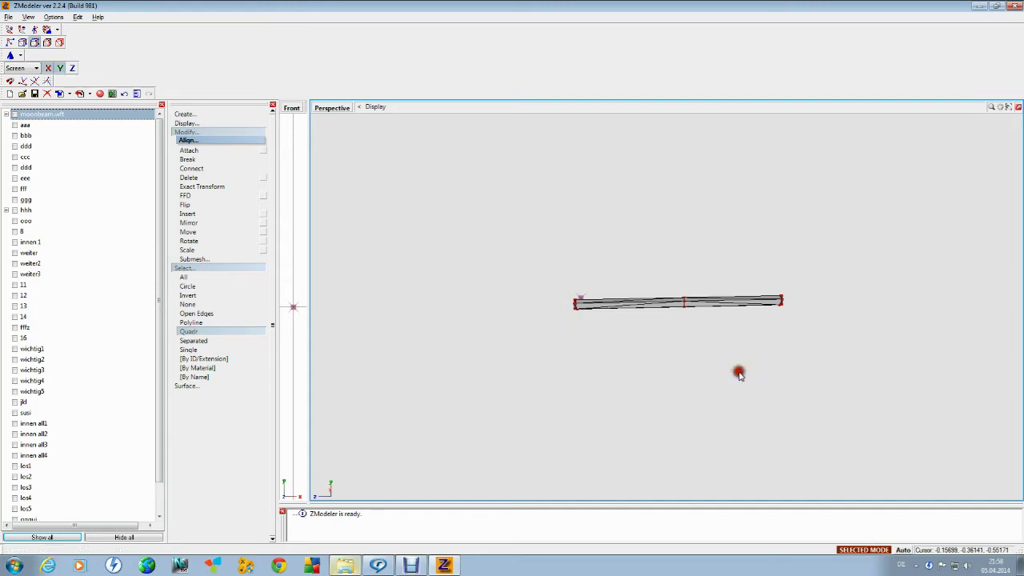
left_click(846, 553)
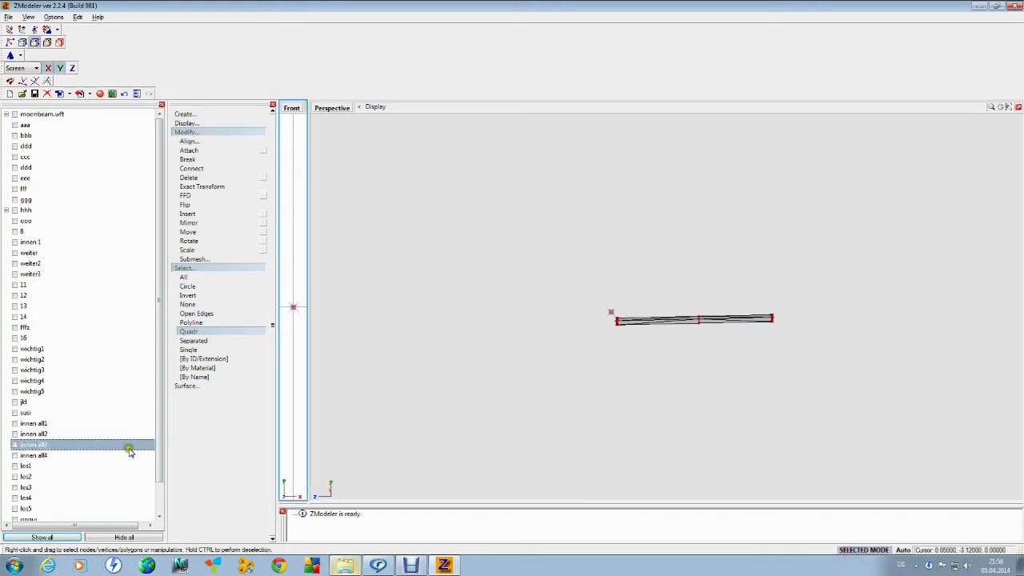
Rename the trimmed straight-ended strip section as los7 and toggle its visibility to check it.
left_click_drag(158, 446, 159, 485)
left_click(32, 509)
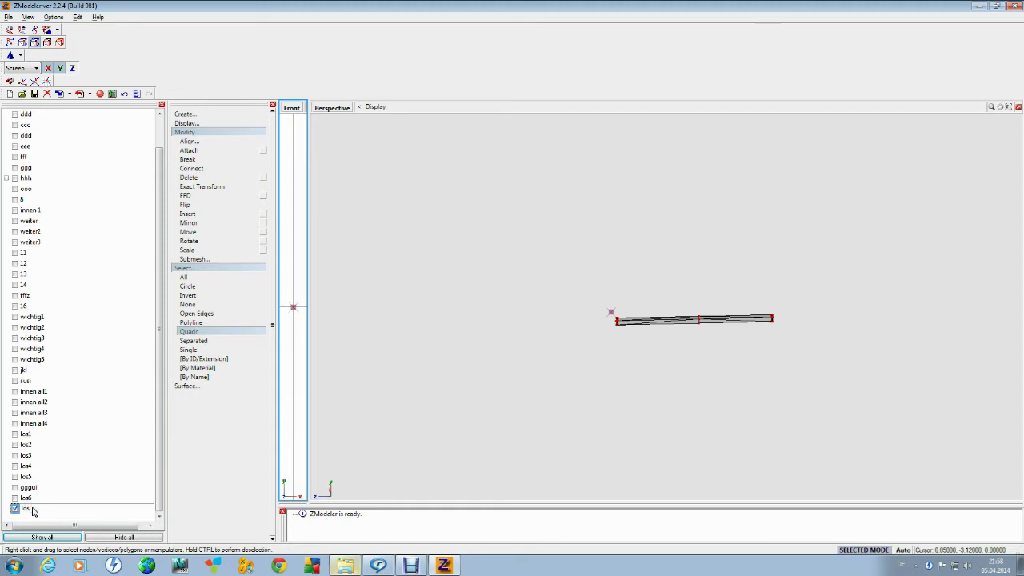
left_click(32, 510)
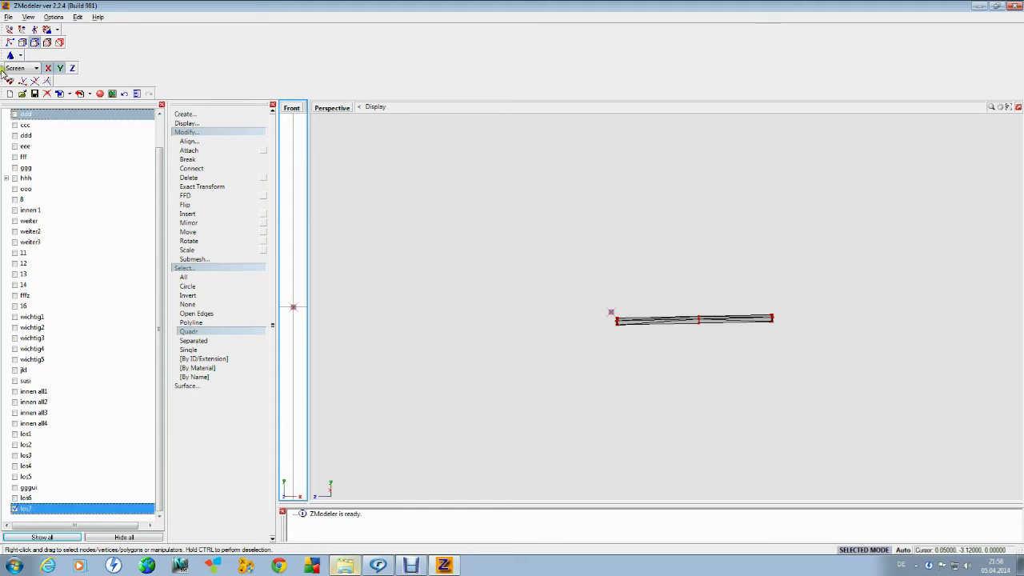
left_click(14, 509)
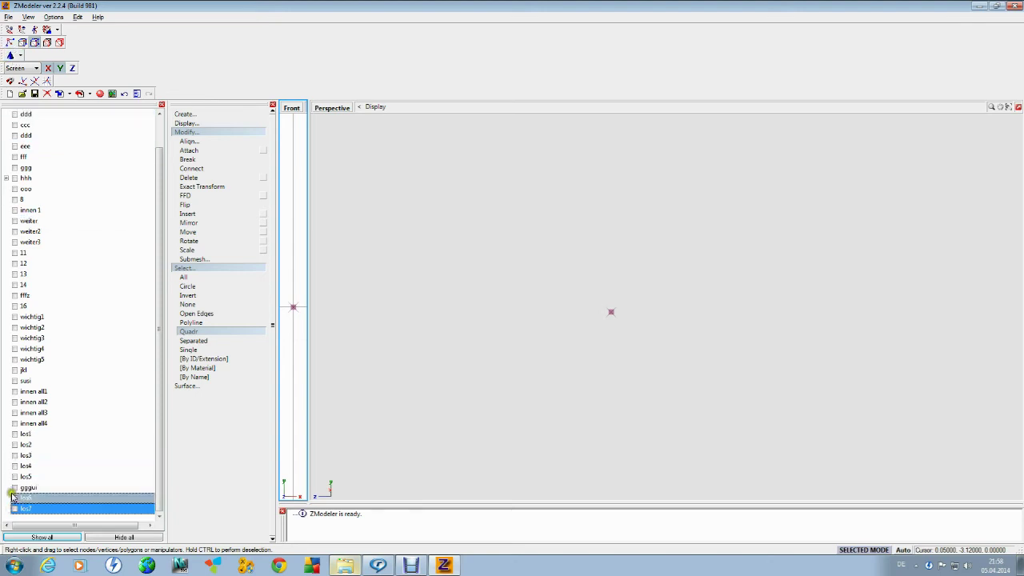
left_click(14, 509)
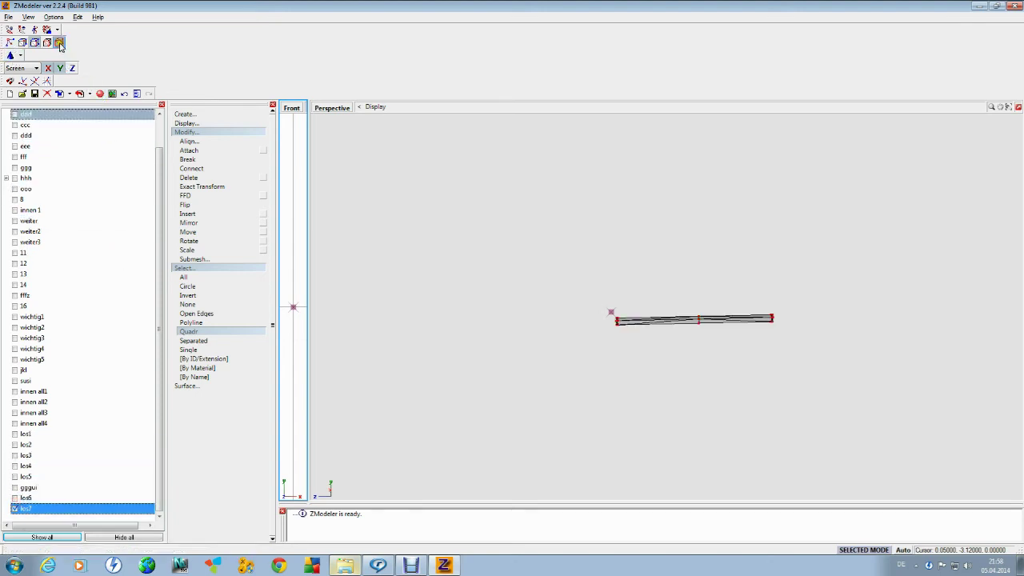
Merge the los object from los6.z3d into the scene again and hide los7.
left_click(9, 17)
left_click(24, 54)
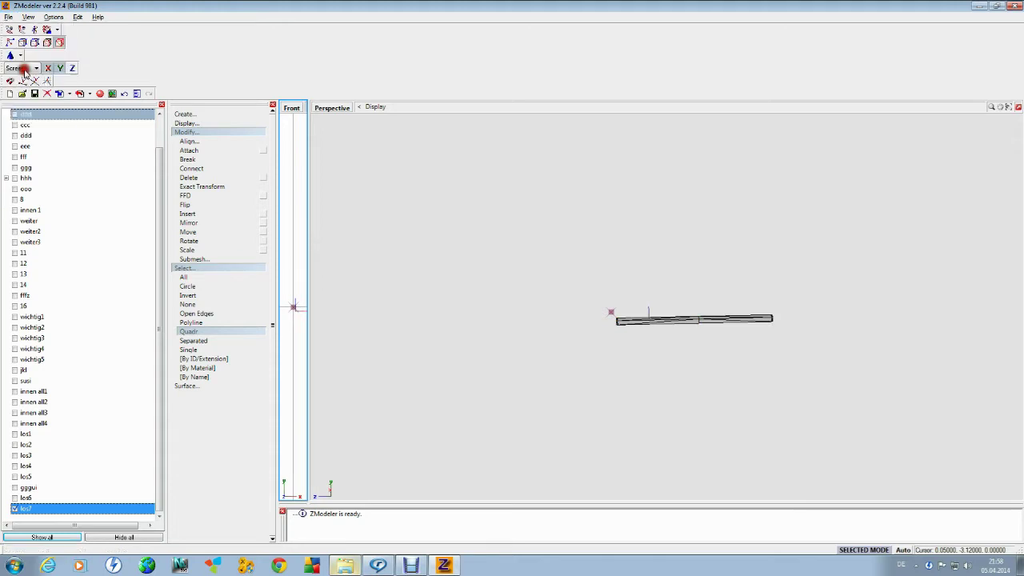
left_click(477, 247)
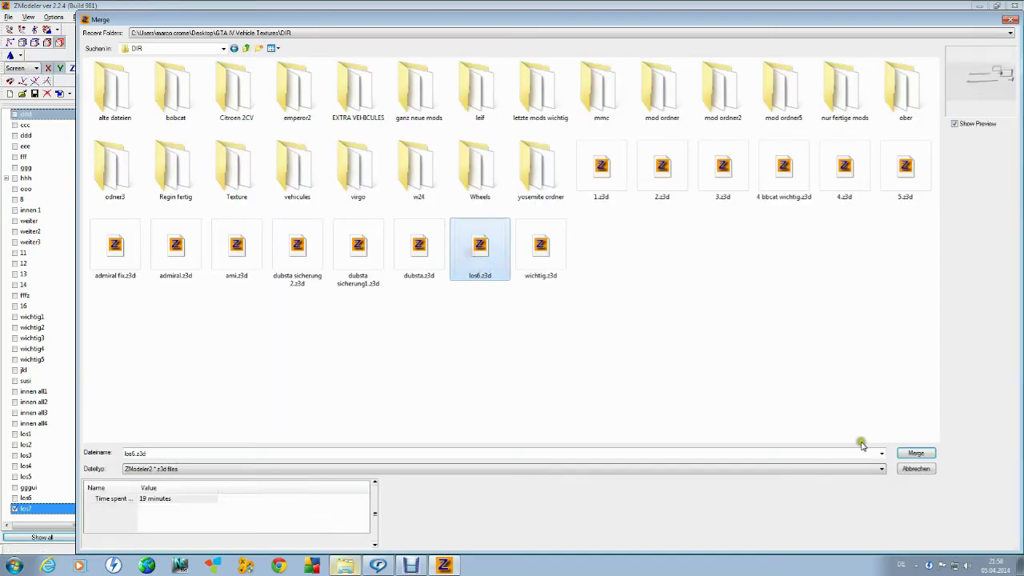
left_click(914, 452)
left_click(215, 447)
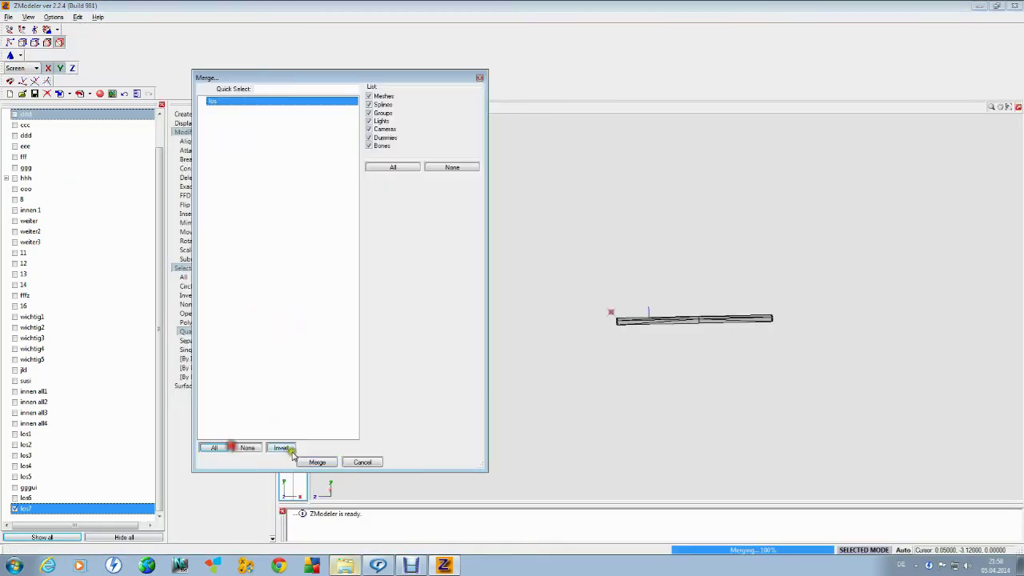
left_click(316, 461)
left_click(59, 437)
scroll(59, 439, "down", 1)
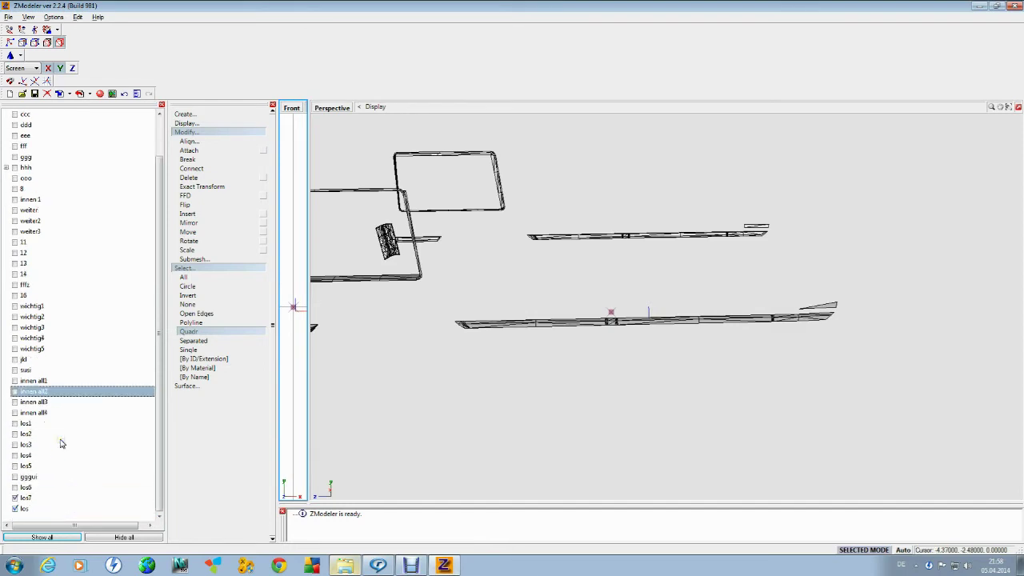
left_click(16, 498)
left_click(15, 498)
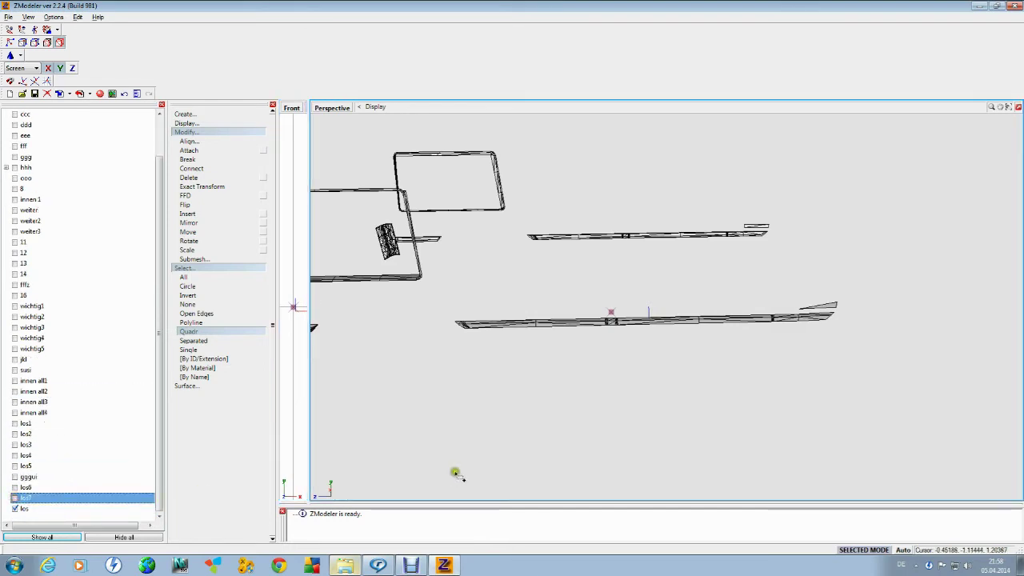
Switch to polygon-level editing and open the merged los mesh for editing.
middle_click_drag(492, 412, 490, 416)
scroll(568, 397, "down", 2)
right_click_drag(568, 398, 534, 390)
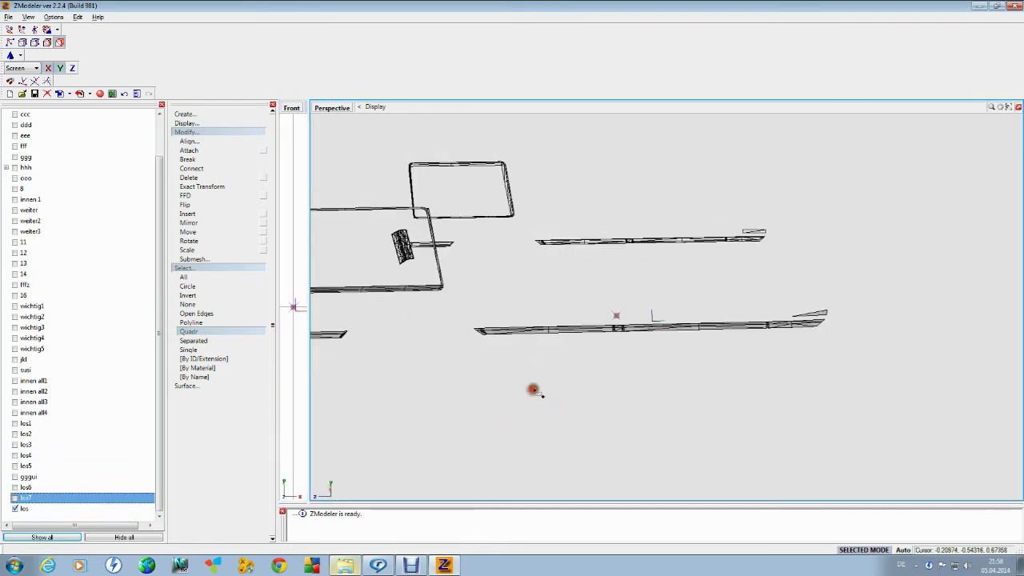
left_click(33, 43)
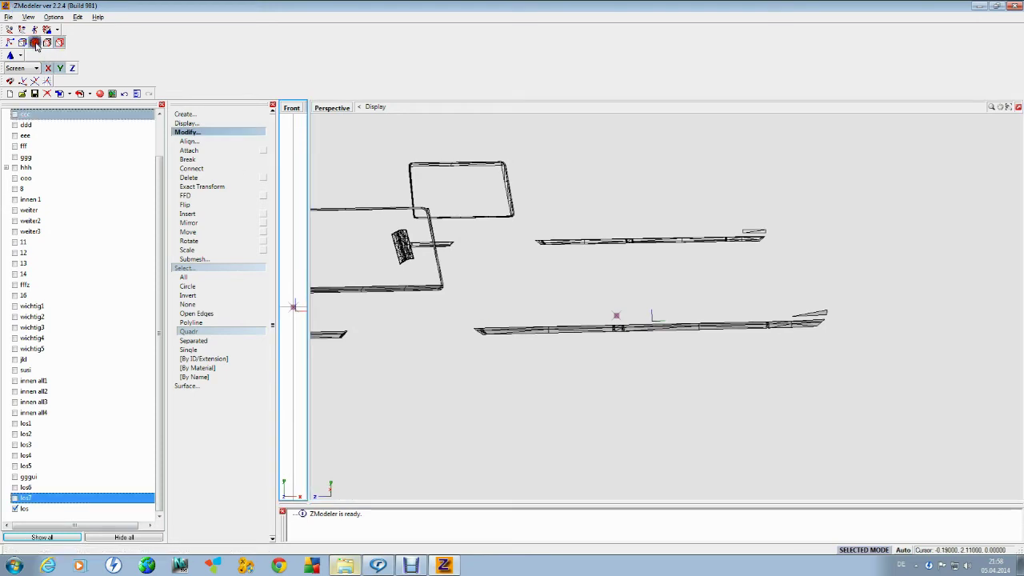
left_click(550, 337)
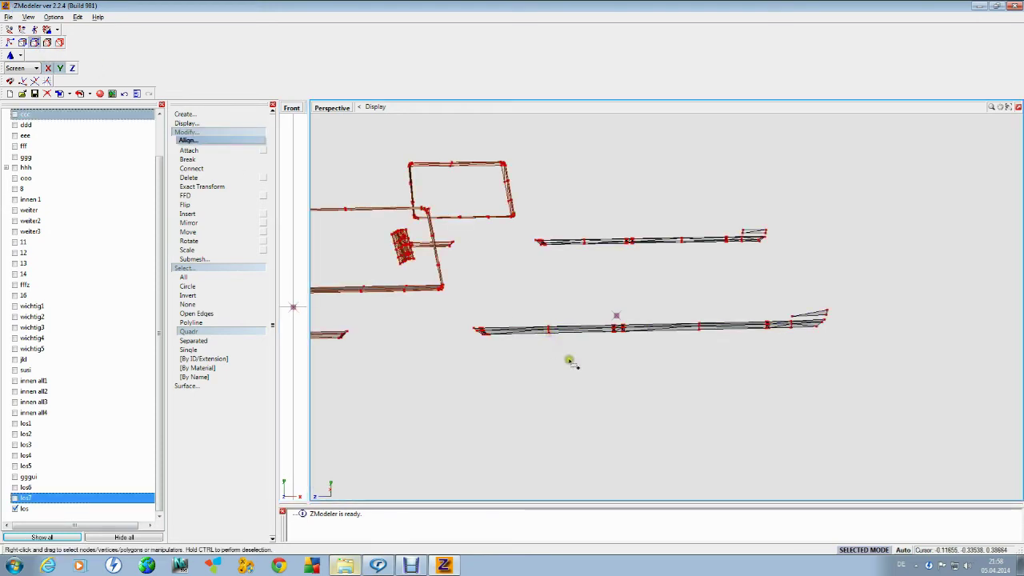
scroll(569, 361, "up", 3)
scroll(793, 354, "up", 2)
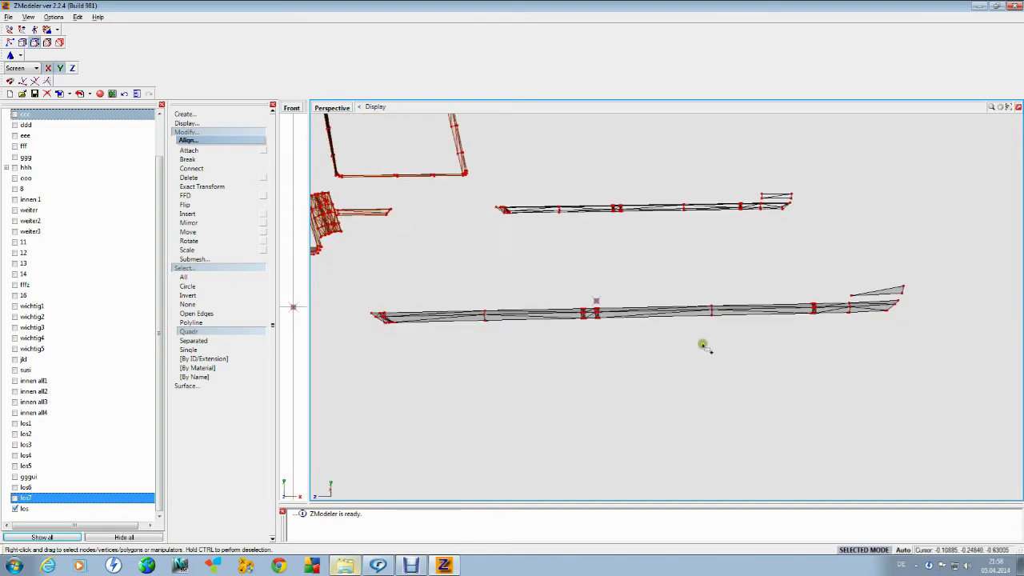
left_click_drag(656, 334, 966, 237)
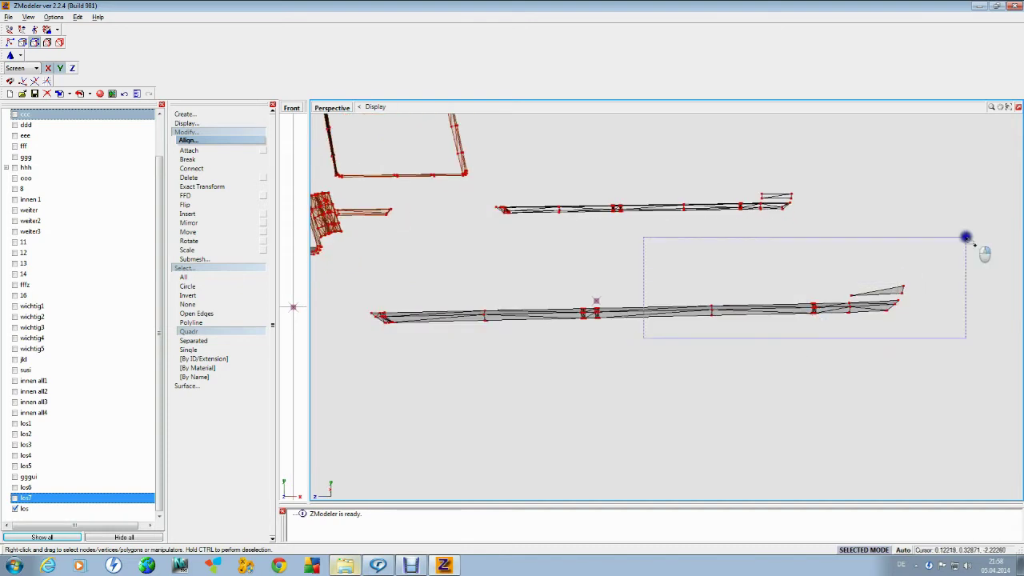
right_click_drag(966, 237, 921, 373)
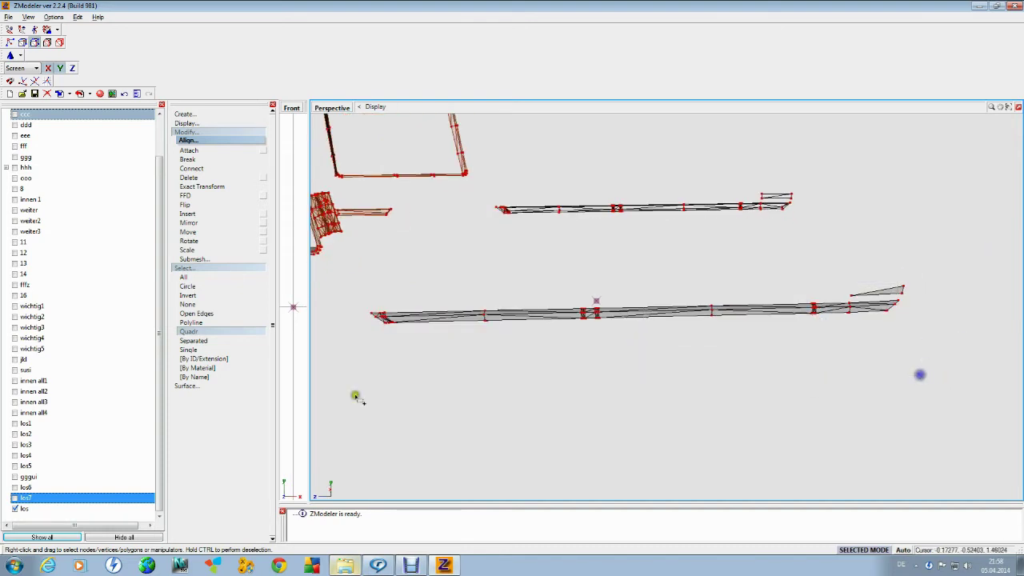
Compare the los7 section with the full los mesh by toggling their visibility, leaving only los shown.
left_click(14, 498)
left_click(14, 508)
left_click(14, 508)
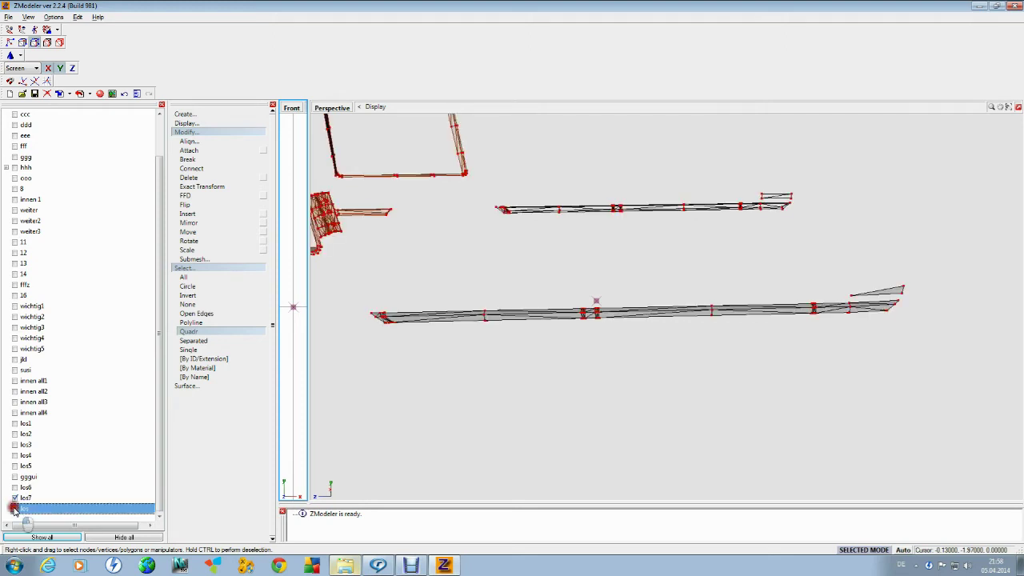
left_click(15, 498)
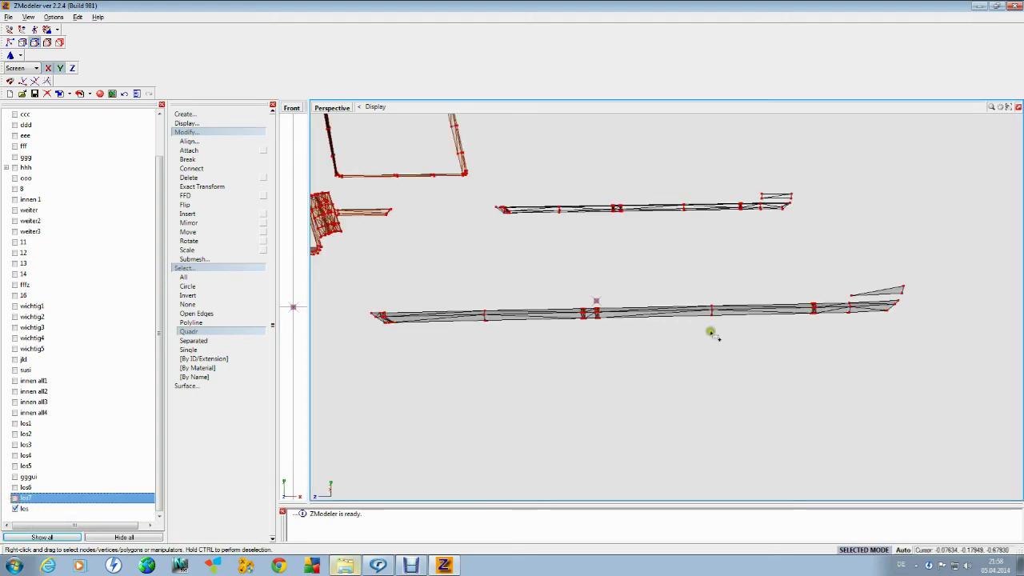
Quadr-select everything except the near strip's half with the strongly slanted end and delete those polygons using Selected Mode.
scroll(710, 331, "up", 2)
right_click_drag(628, 341, 1022, 181)
right_click_drag(460, 220, 830, 161)
scroll(830, 162, "down", 4)
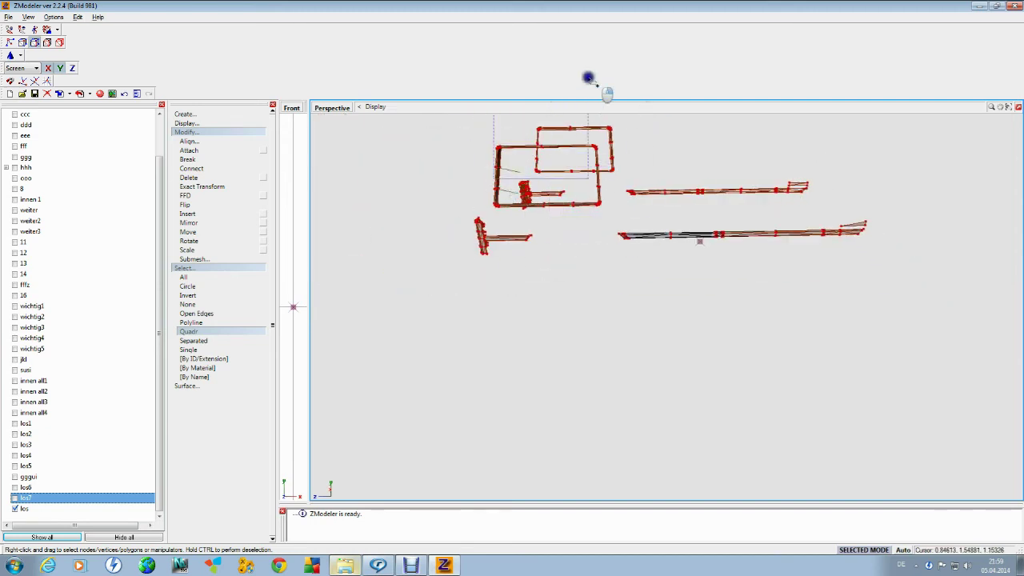
left_click(851, 549)
right_click(553, 321)
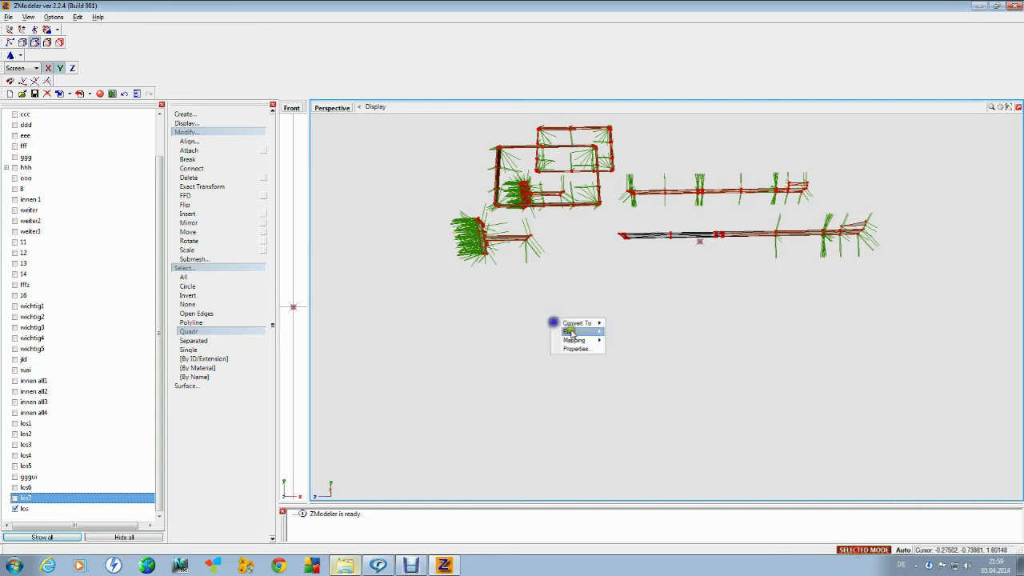
mouse_move(570, 333)
left_click(625, 331)
Turn off Selected Mode and delete the leftover long faces extending beyond the near strip's middle joint.
scroll(792, 213, "up", 1)
scroll(663, 219, "up", 5)
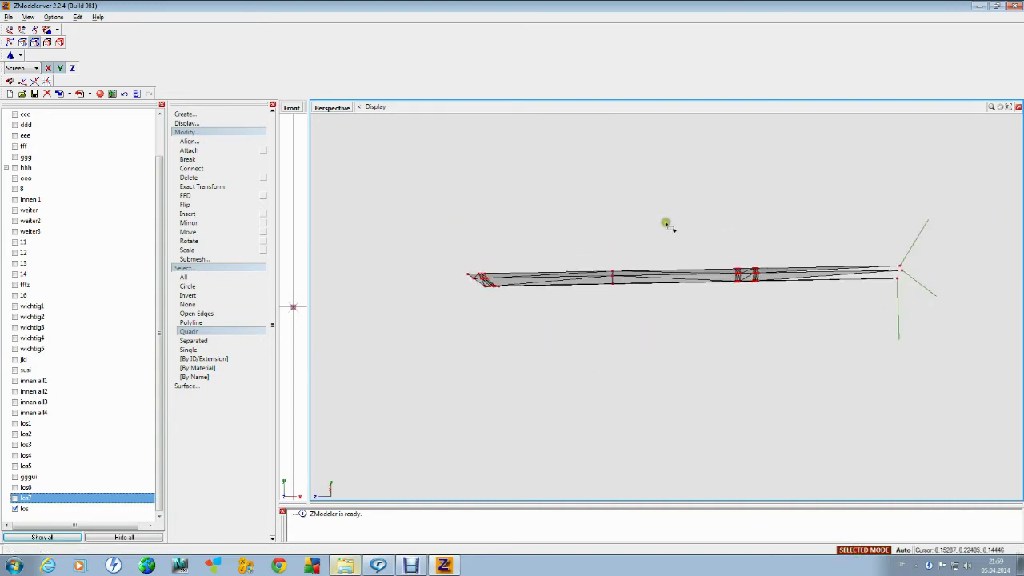
middle_click_drag(856, 300, 787, 241)
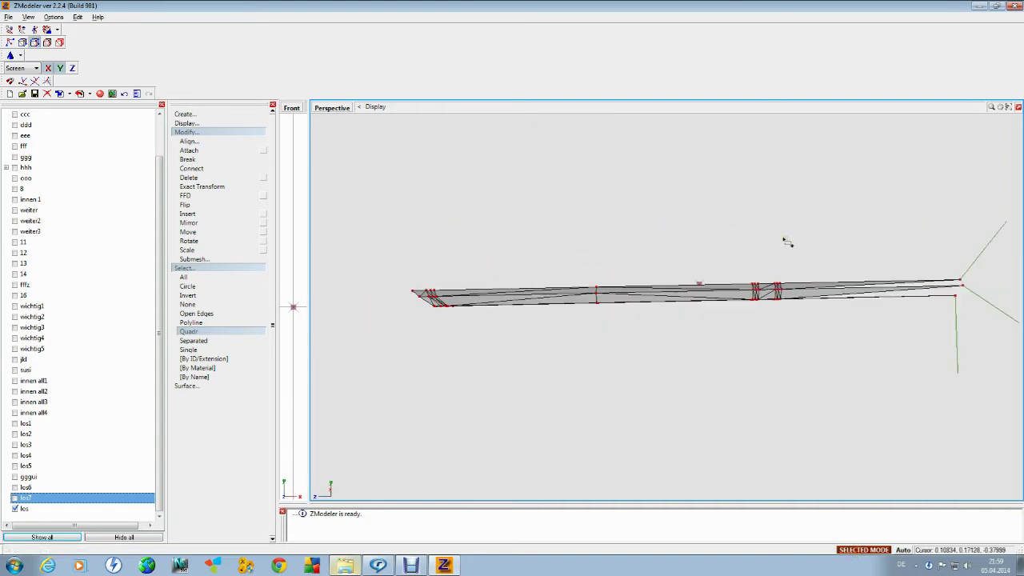
left_click(862, 551)
right_click(840, 291)
mouse_move(864, 306)
left_click(916, 306)
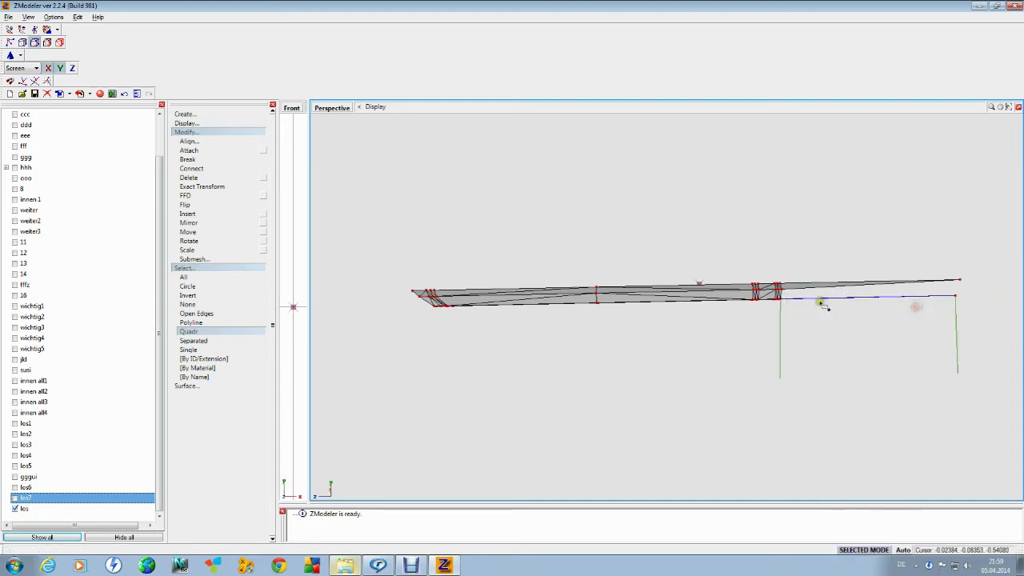
right_click(814, 296)
left_click(890, 313)
right_click(834, 282)
left_click(911, 303)
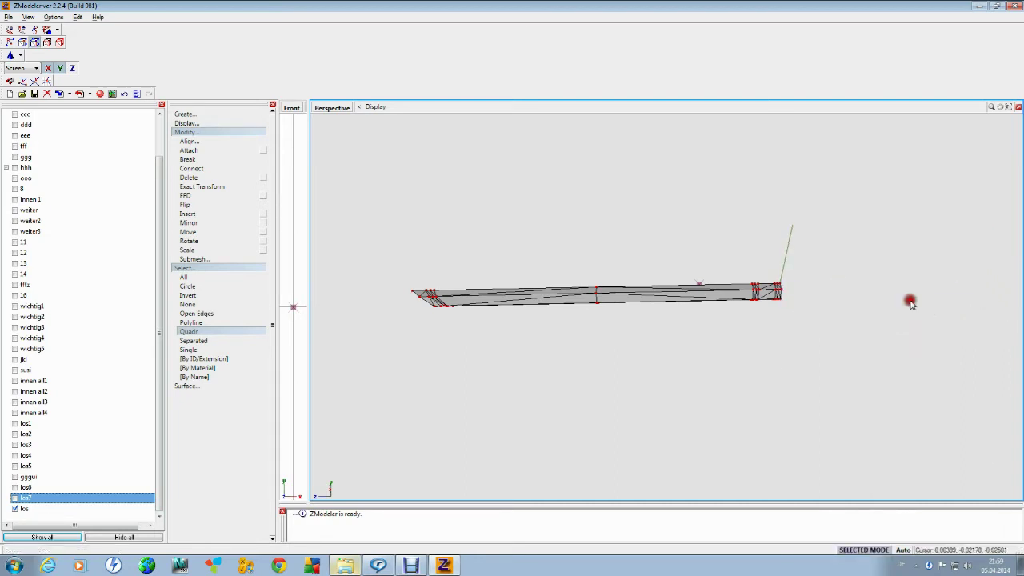
Delete the upper, side and underside faces bridging the near strip's middle joint to open the door gap.
middle_click_drag(910, 303, 829, 303)
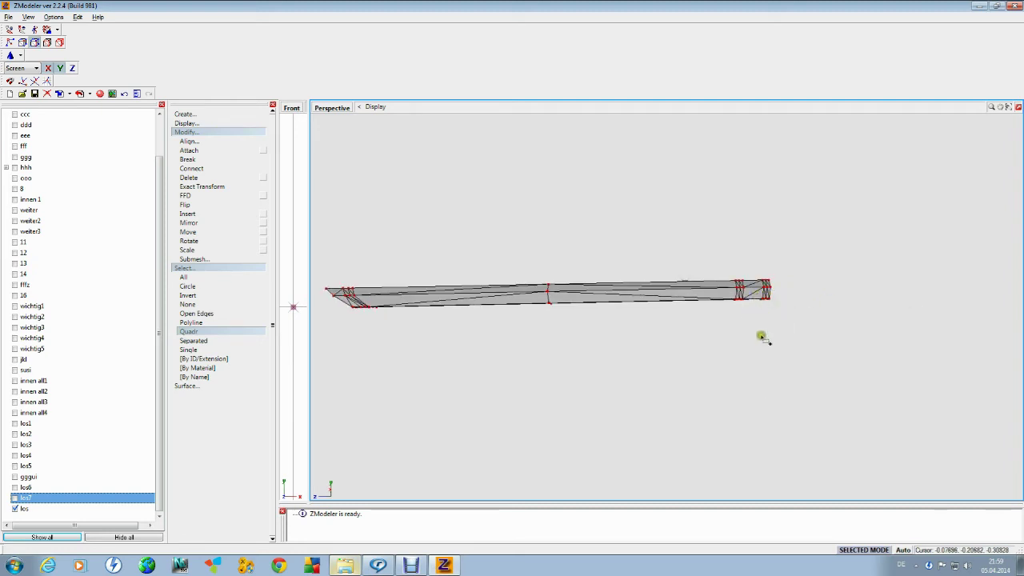
middle_click_drag(761, 372, 751, 314)
right_click(749, 312)
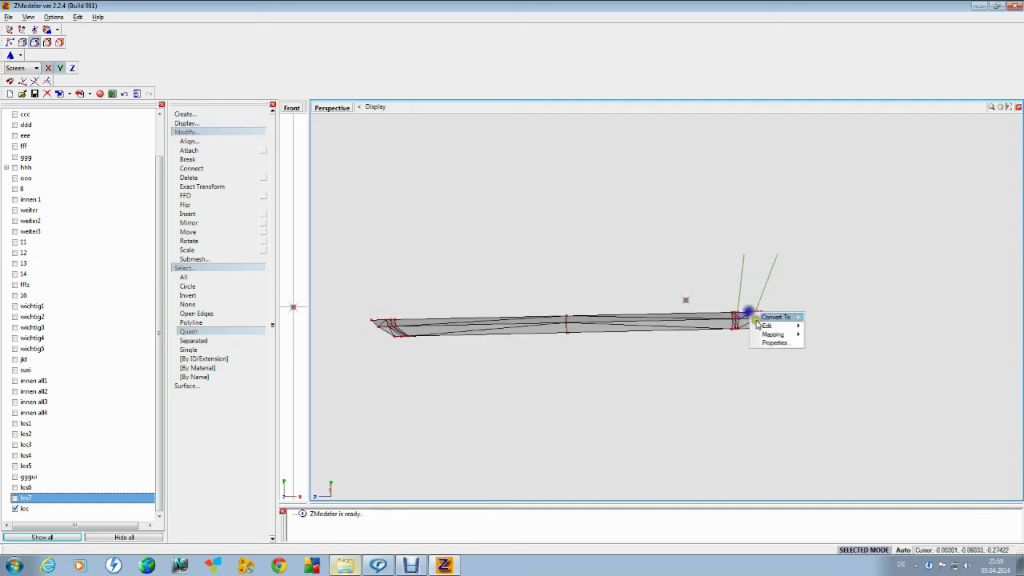
mouse_move(770, 325)
left_click(822, 324)
left_click(745, 318)
right_click(756, 318)
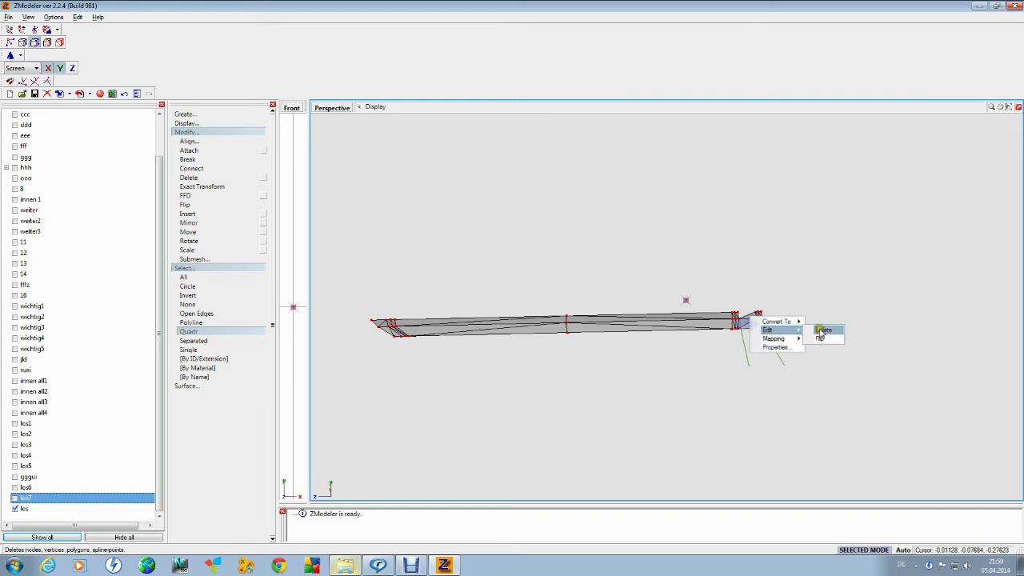
left_click(821, 329)
right_click(759, 334)
left_click(822, 338)
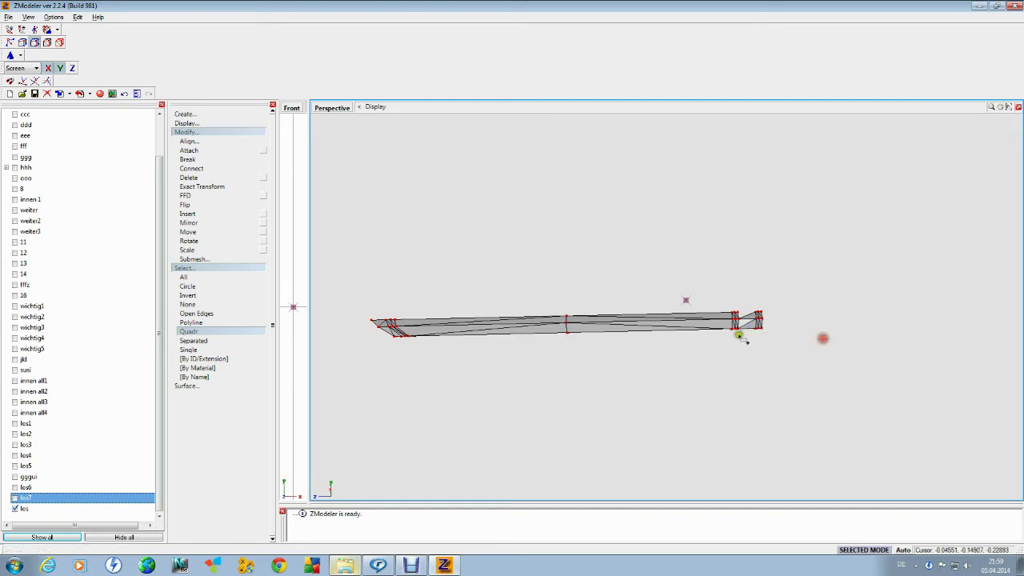
left_click(803, 340)
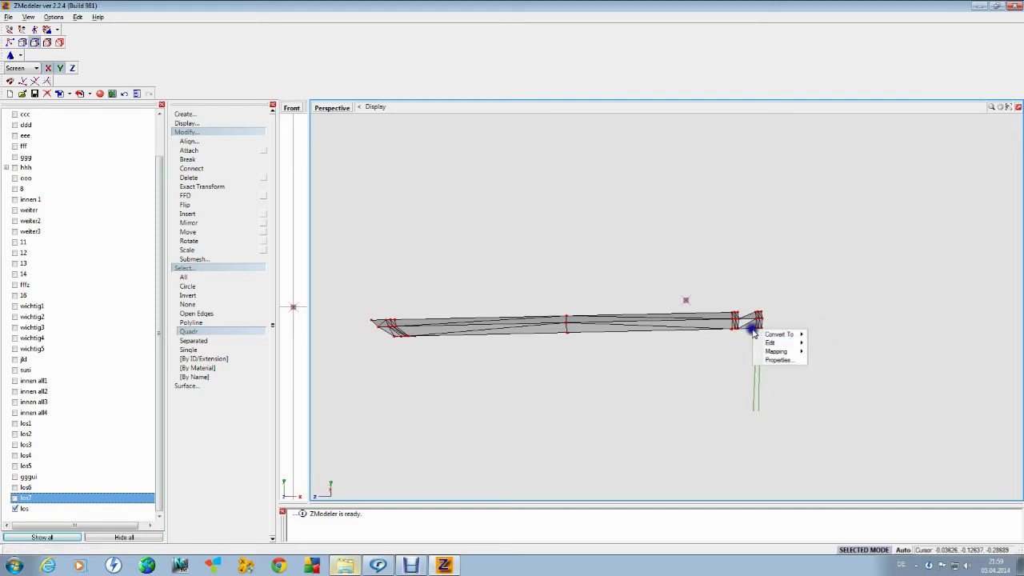
mouse_move(772, 343)
left_click(810, 342)
left_click(833, 343)
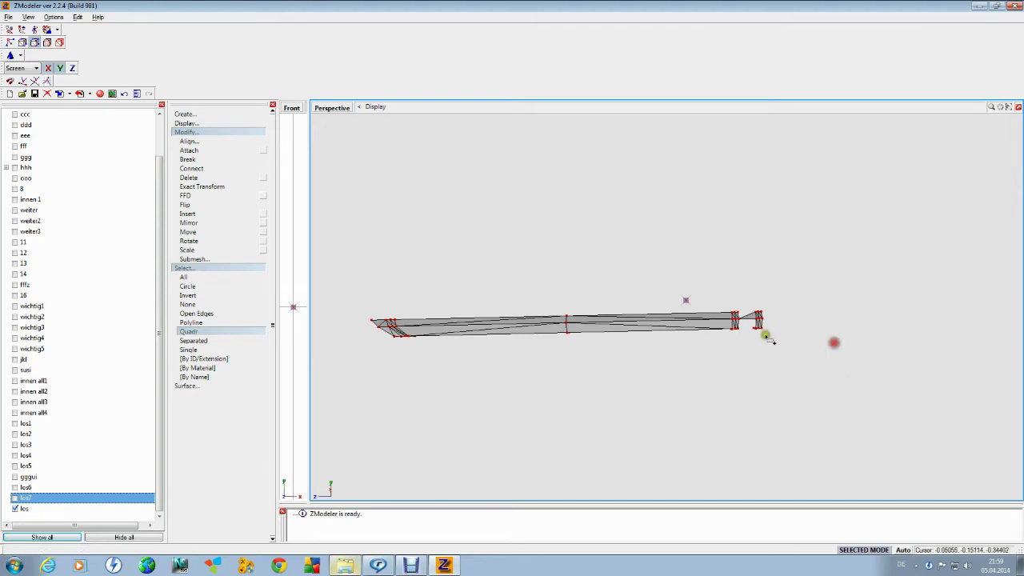
left_click(828, 327)
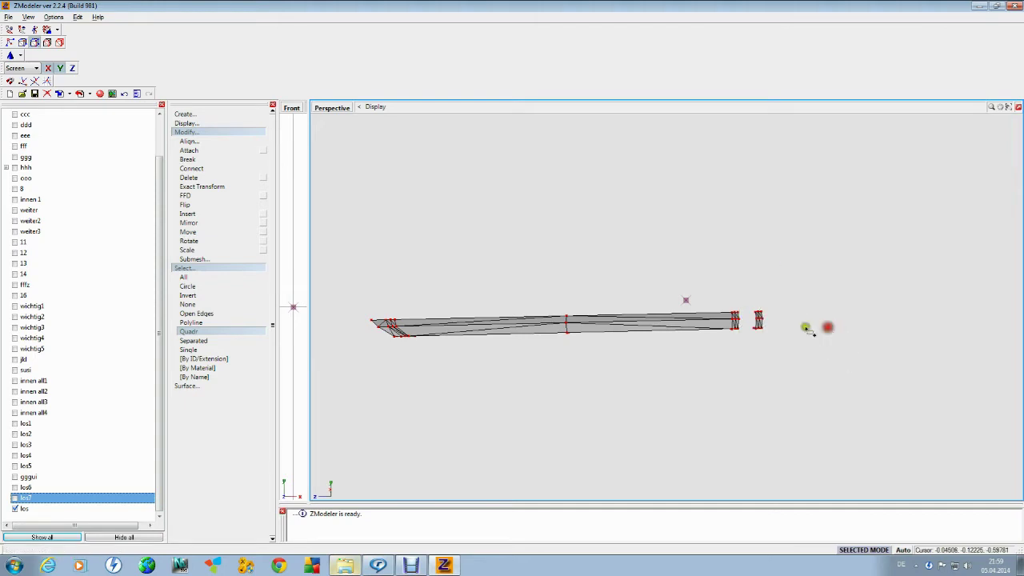
Delete the outermost upper, side and underside faces of the joint band on the slanted section's gap end.
scroll(759, 316, "up", 3)
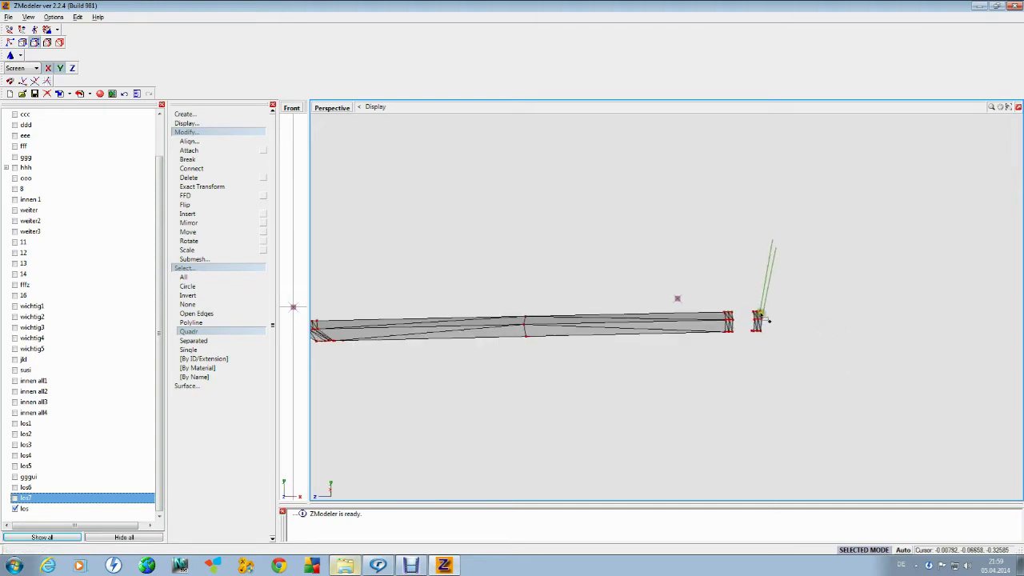
right_click(720, 317)
mouse_move(754, 322)
left_click(793, 323)
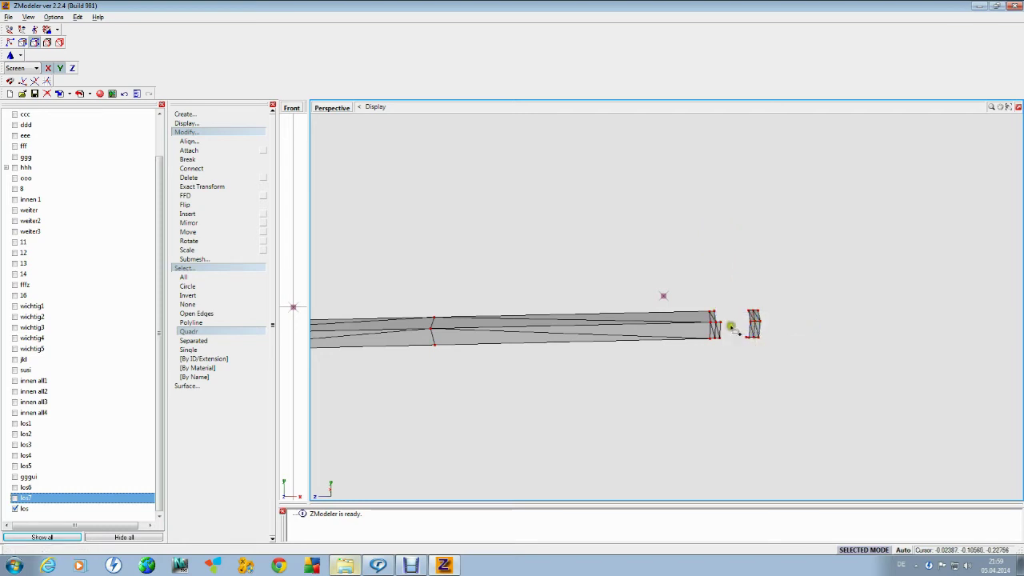
right_click(725, 333)
mouse_move(742, 341)
left_click(787, 343)
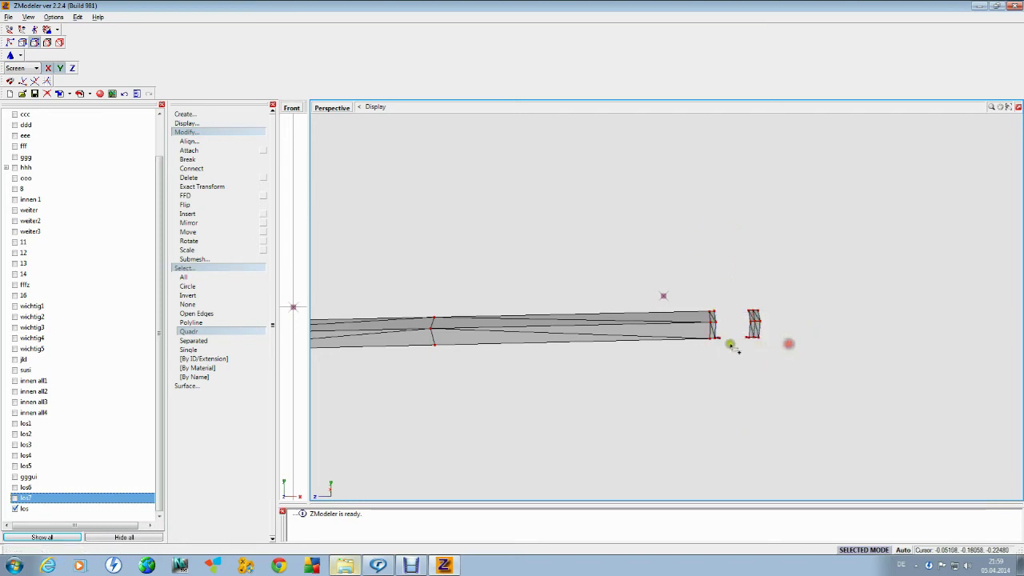
right_click(724, 338)
left_click(800, 348)
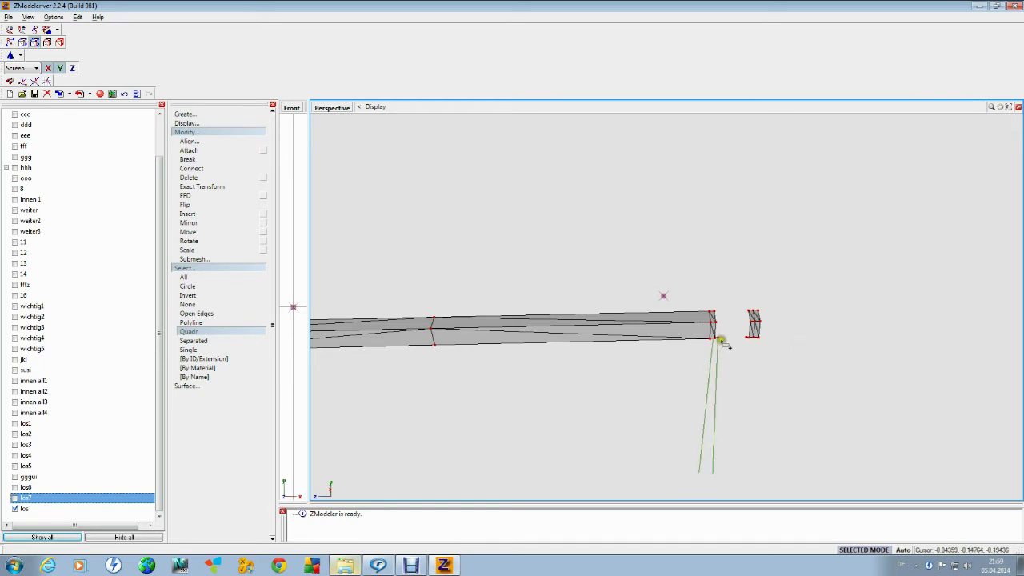
right_click(723, 340)
left_click(798, 354)
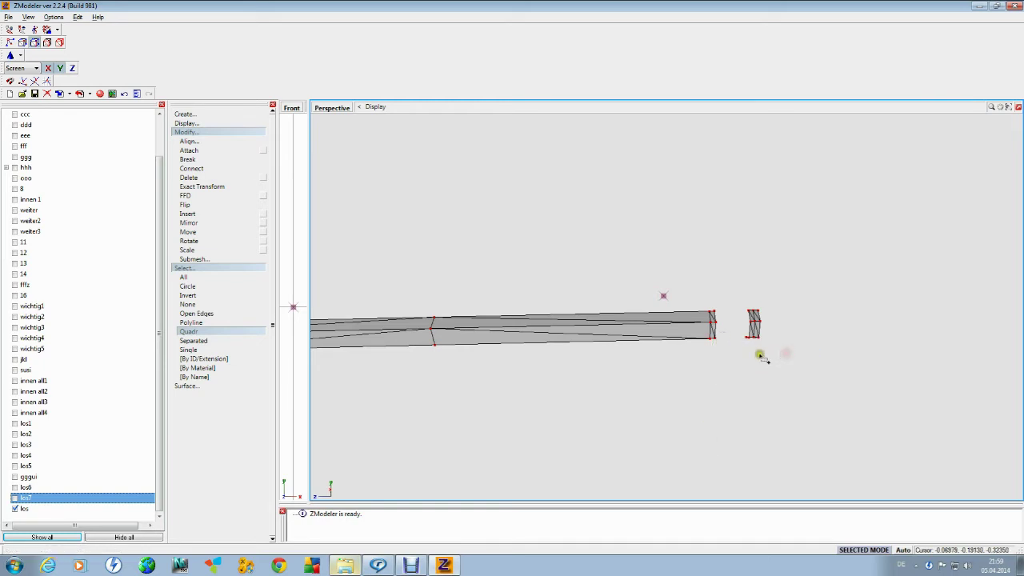
Quadr-select the detached joint remnant across the door gap and delete its polygons using Selected Mode.
left_click_drag(745, 355, 768, 296)
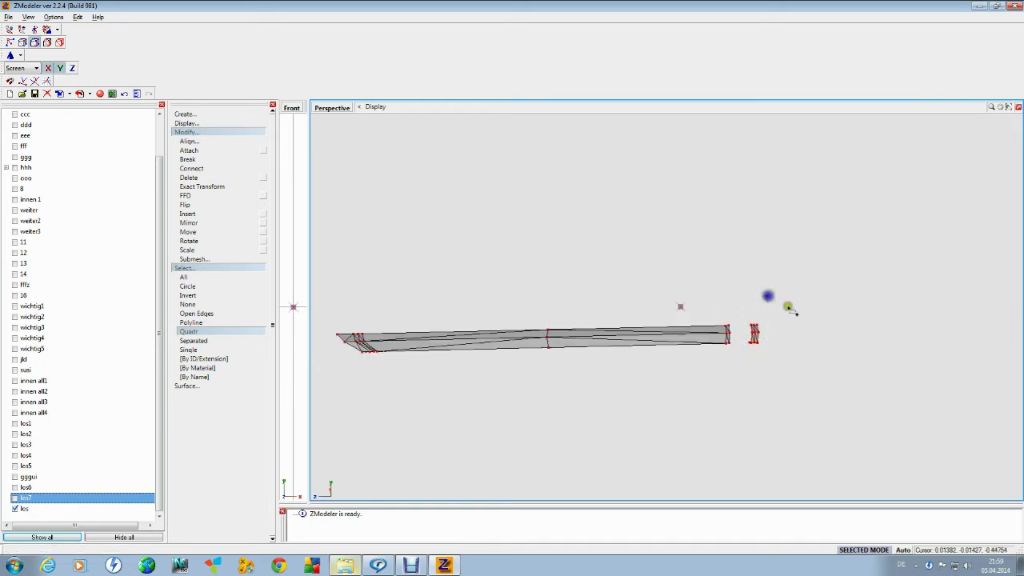
left_click(850, 551)
right_click(800, 373)
left_click(871, 387)
scroll(872, 387, "down", 4)
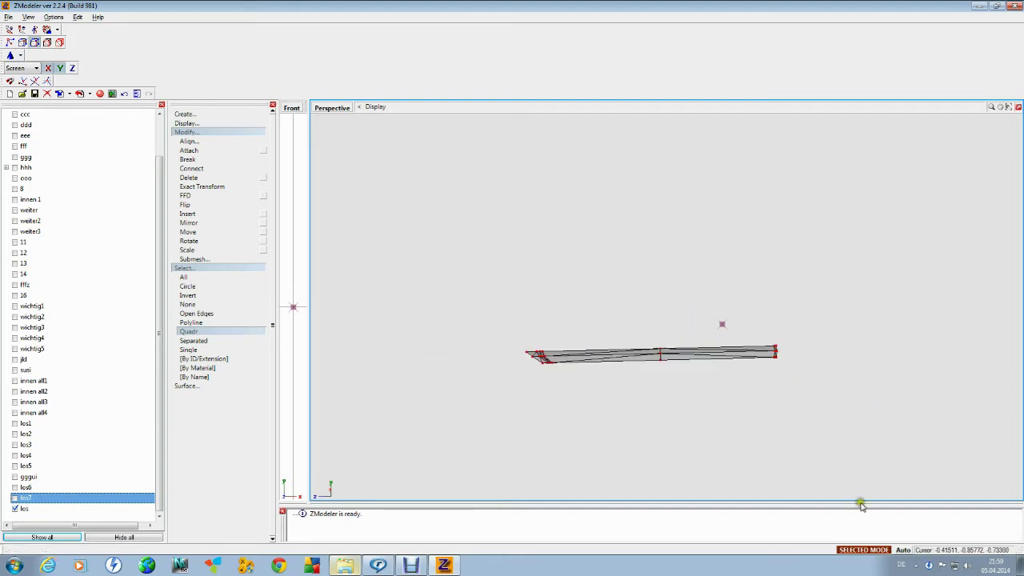
Turn off Selected Mode and delete the outermost upper, side and underside faces at the strip section's slanted end.
scroll(551, 368, "up", 4)
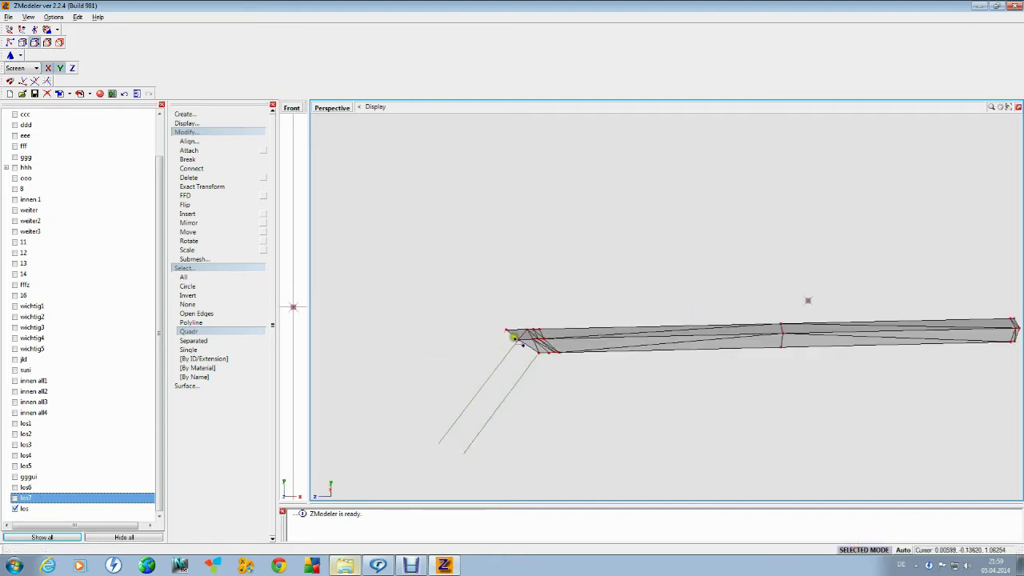
right_click(514, 337)
left_click(578, 351)
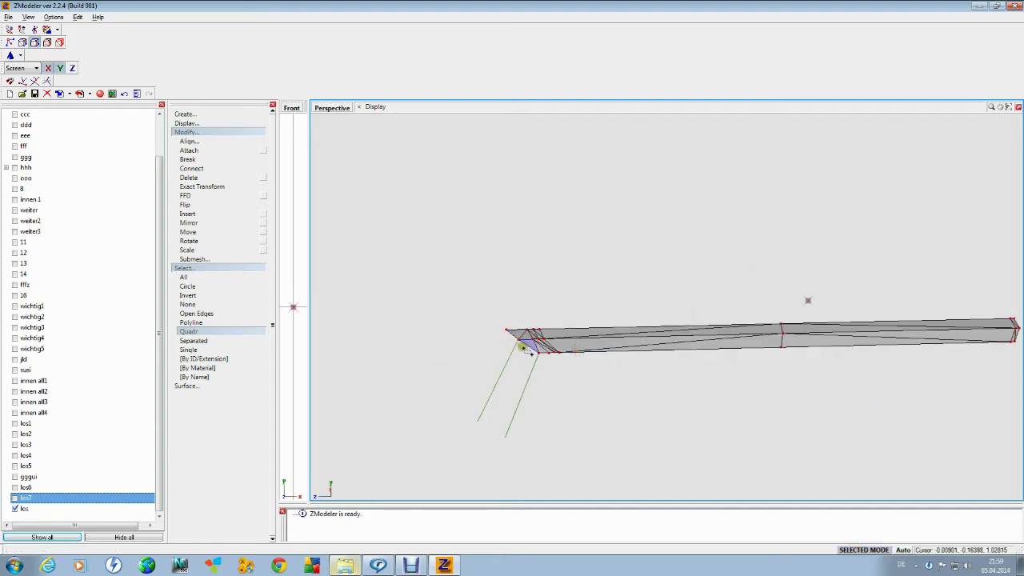
right_click(522, 346)
left_click(534, 361)
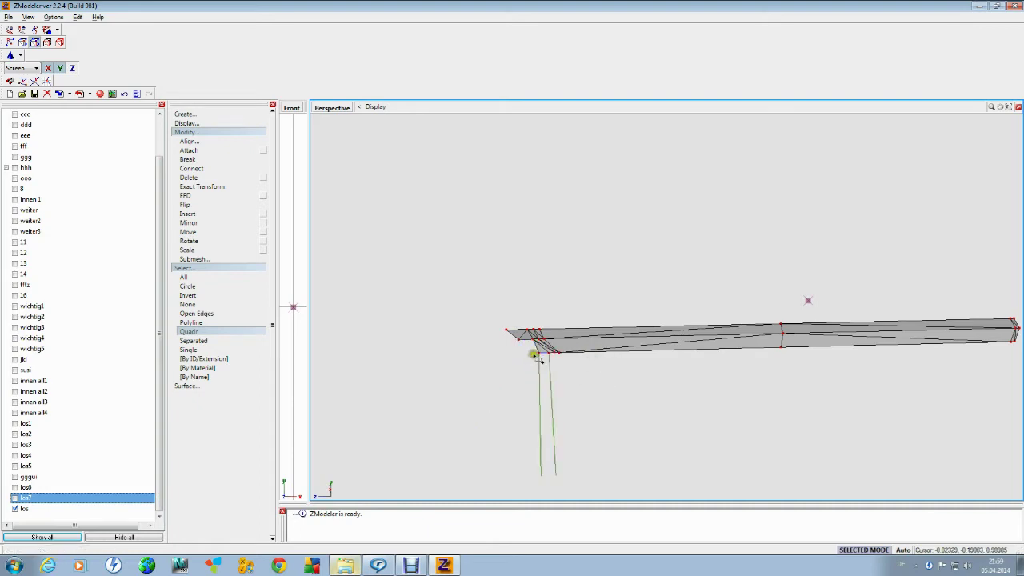
right_click(535, 356)
left_click(604, 366)
right_click(535, 357)
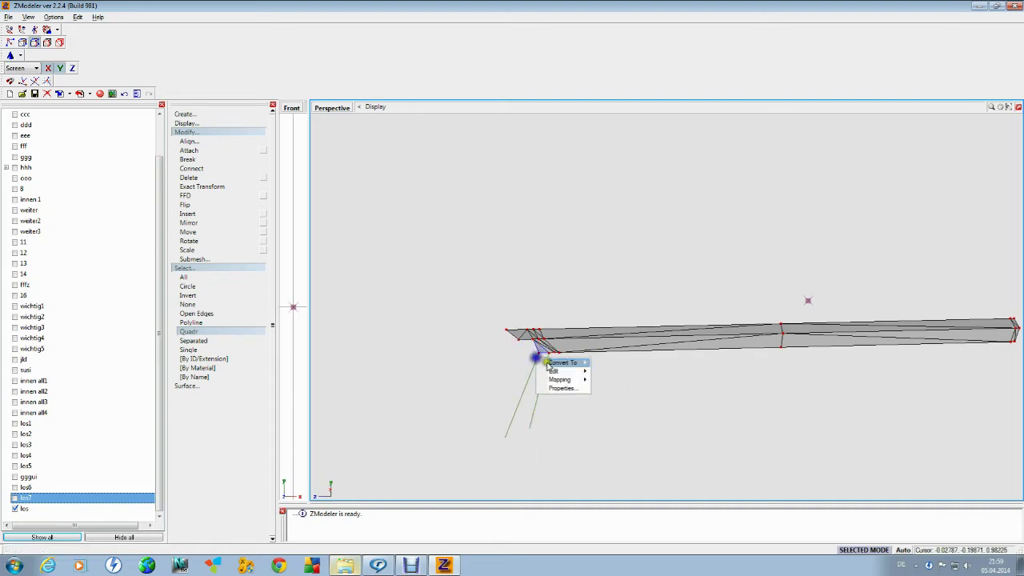
left_click(617, 373)
right_click(518, 337)
left_click(588, 358)
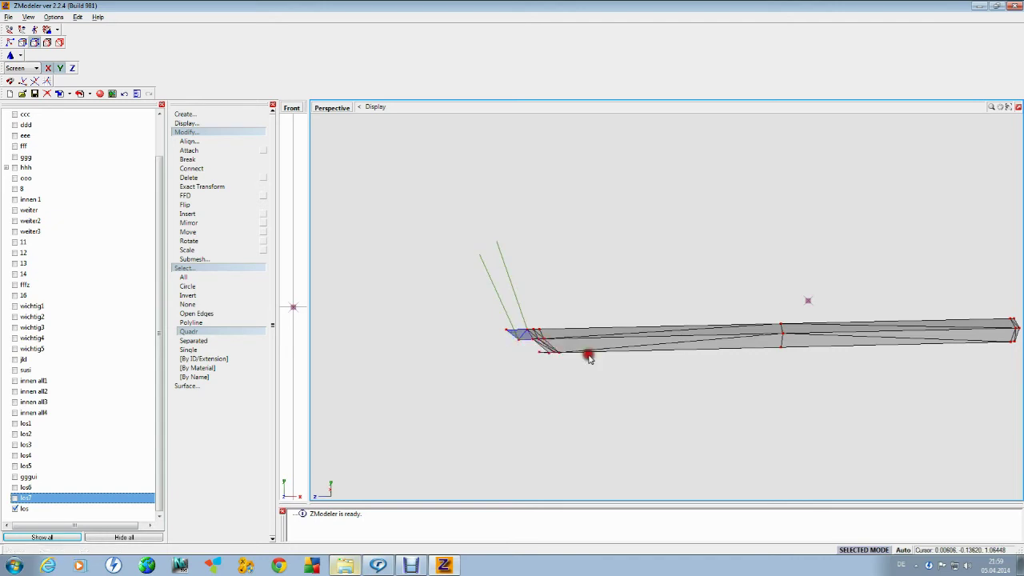
Delete the next underside face and the narrow side faces of the joint band at the slanted end.
scroll(550, 364, "up", 2)
right_click(534, 352)
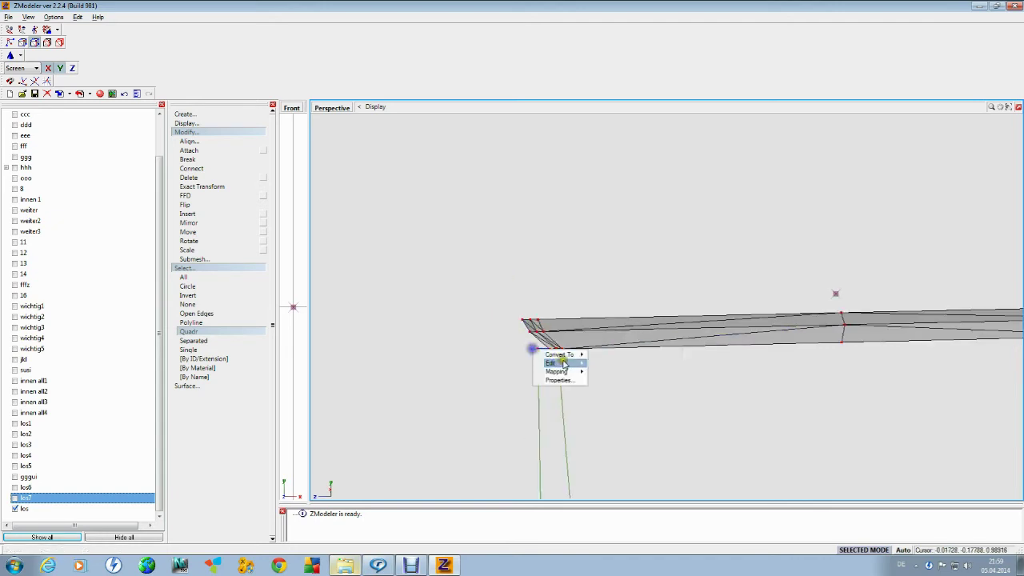
left_click(611, 359)
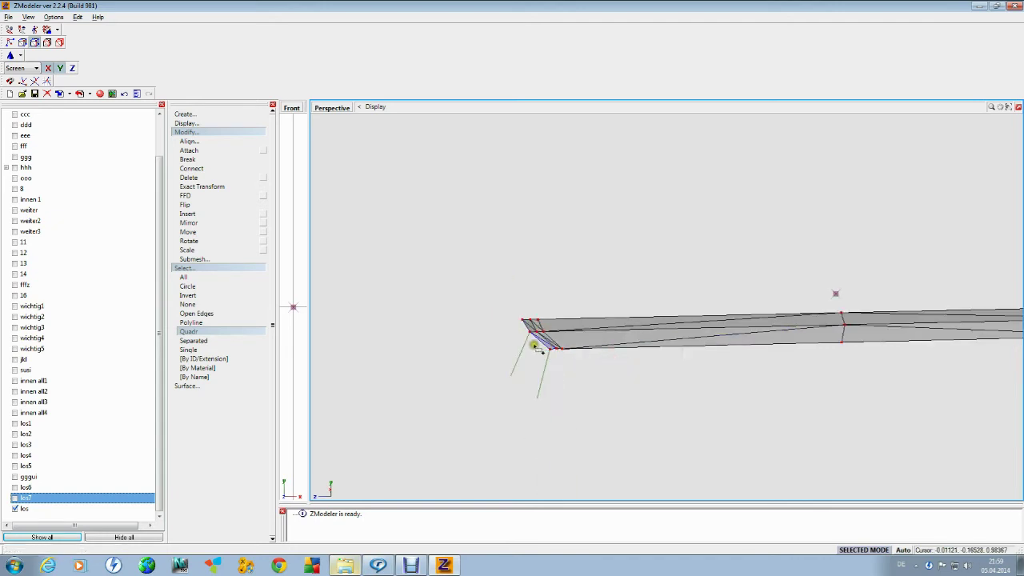
right_click(534, 346)
left_click(599, 358)
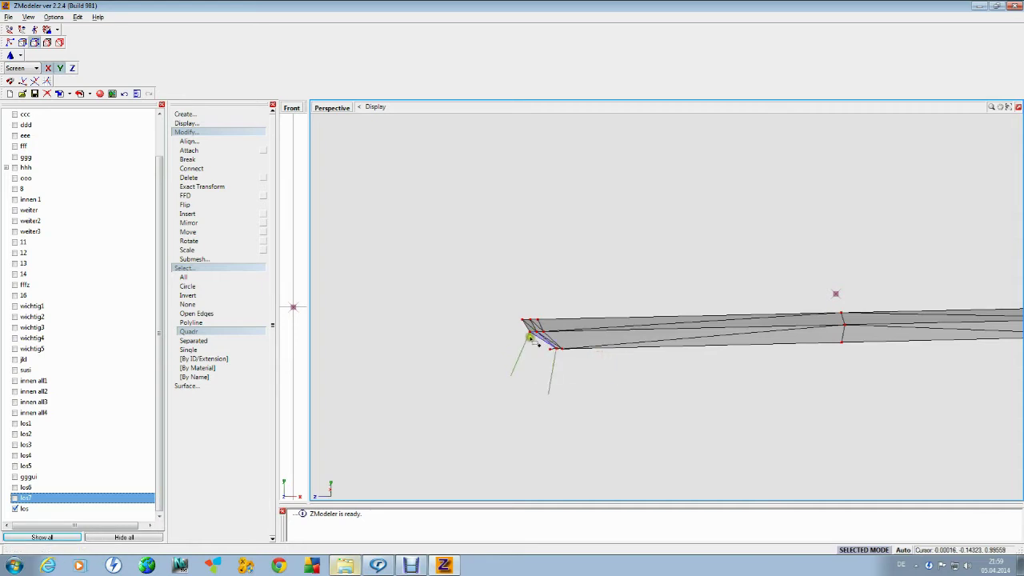
right_click(532, 337)
mouse_move(545, 352)
left_click(592, 352)
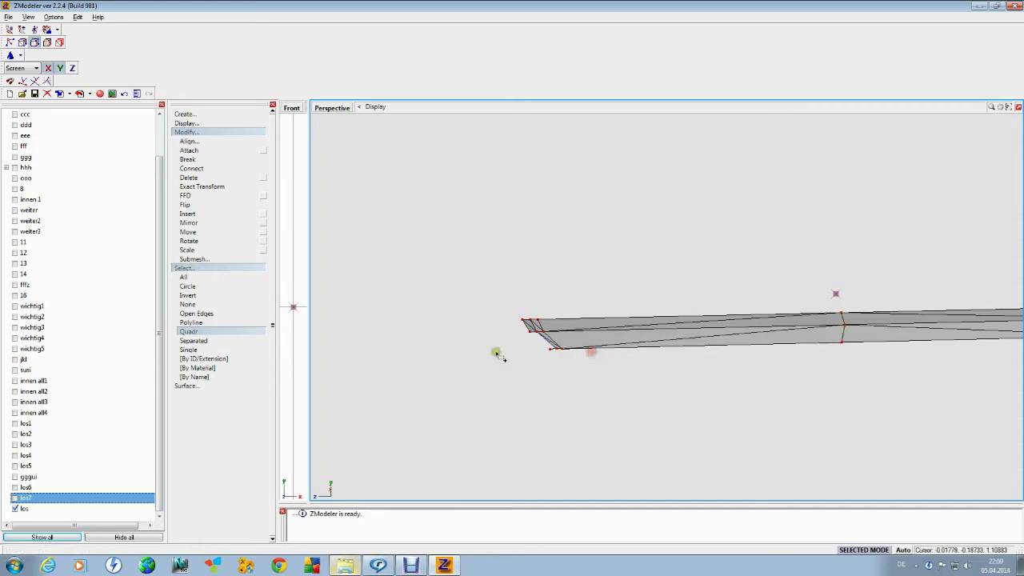
Delete the remaining outer upper faces and leftover underside faces of the slanted end's joint band.
right_click(522, 327)
left_click(611, 341)
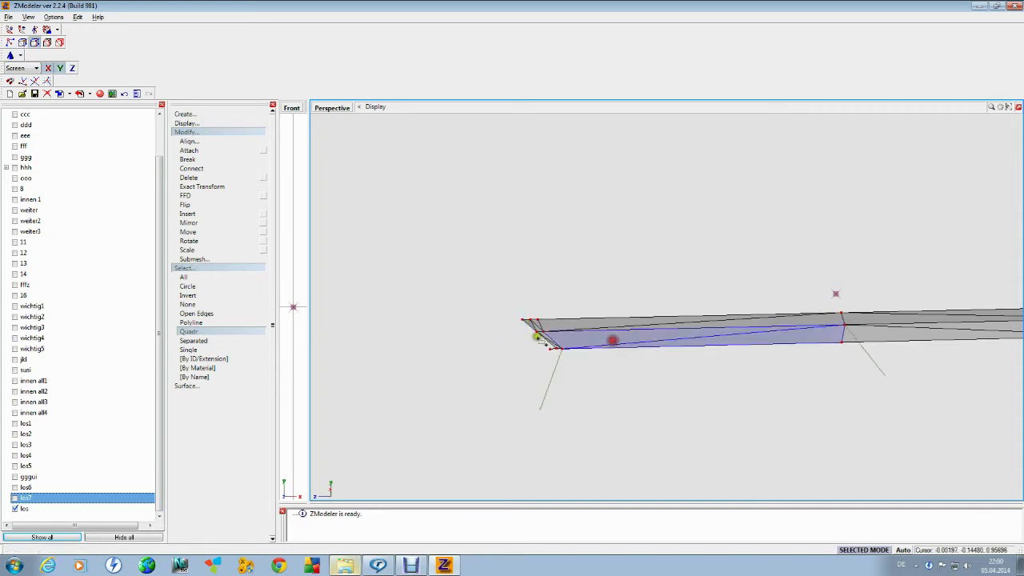
right_click(522, 323)
left_click(591, 345)
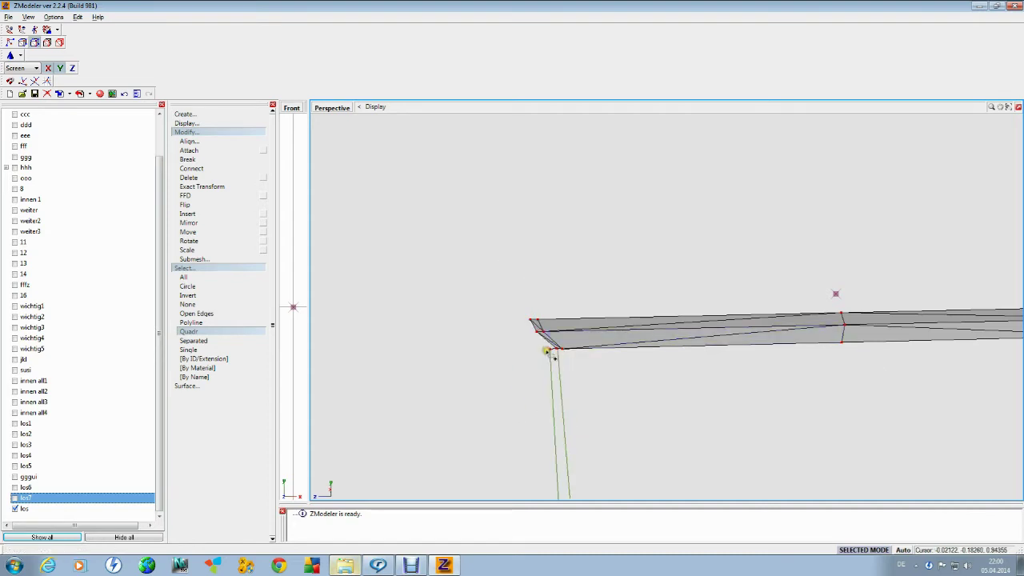
right_click(549, 354)
mouse_move(564, 364)
left_click(606, 366)
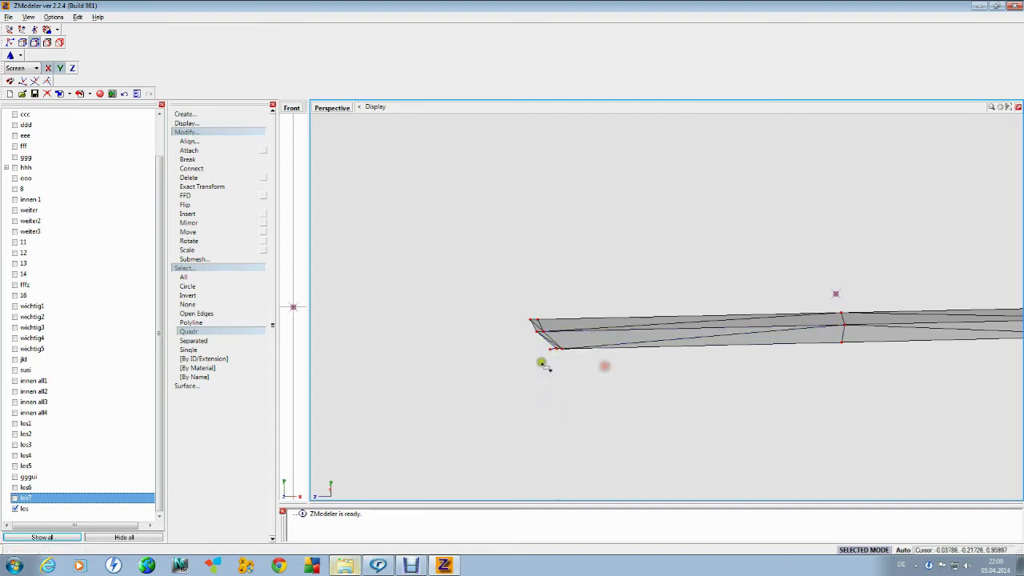
right_click(552, 352)
left_click(622, 366)
scroll(525, 402, "down", 5)
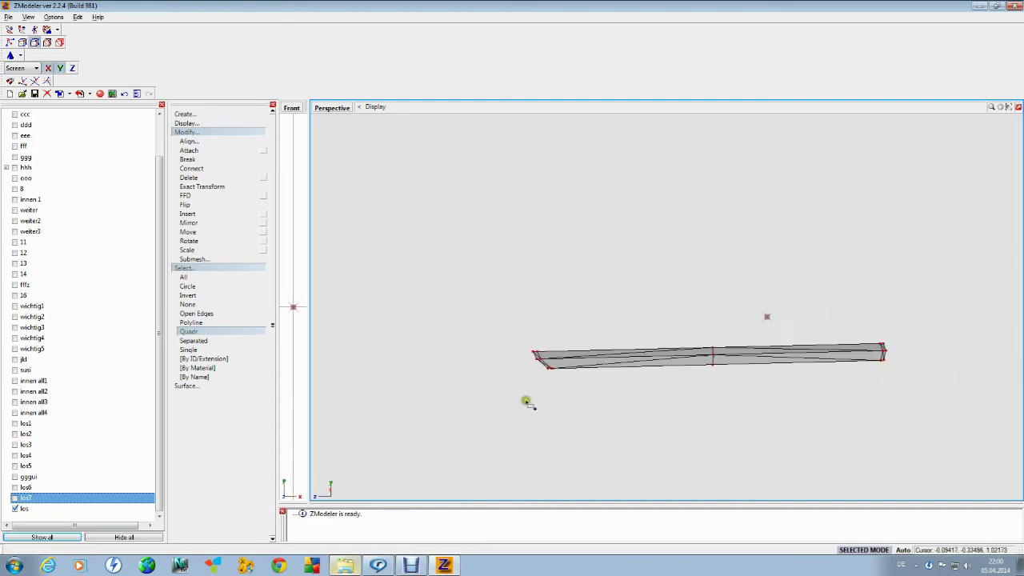
Rename the trimmed los section as los8 and hide it.
left_click(35, 508)
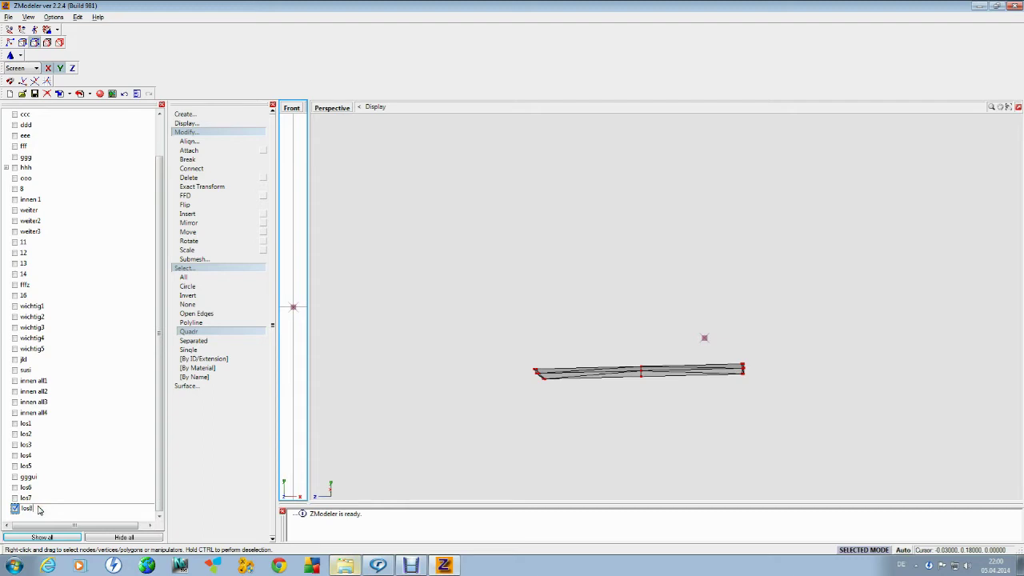
key("Return")
left_click(15, 509)
left_click(604, 318)
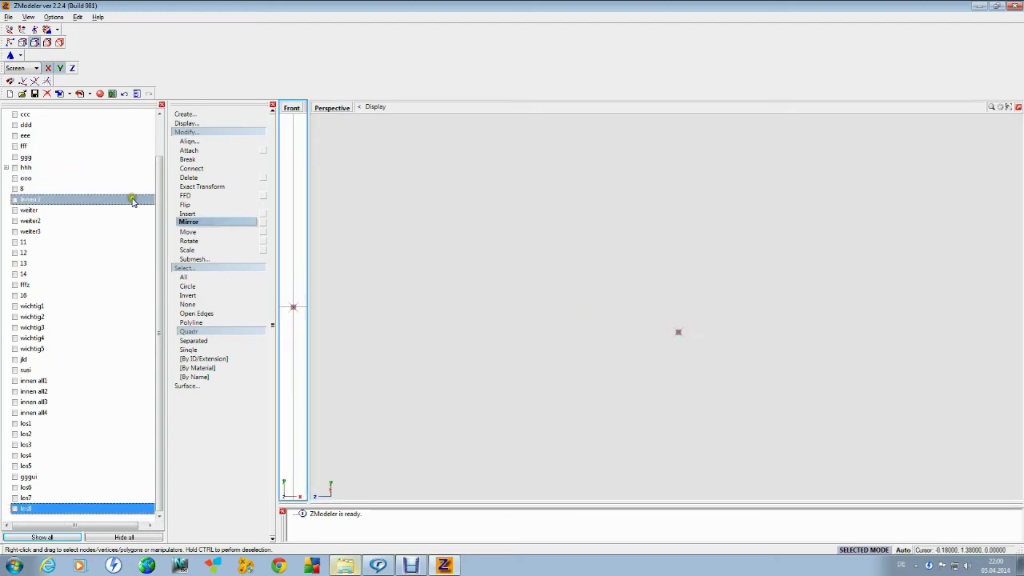
Switch to the object level and show the body parts aaa, bbb and the first ddd.
left_click_drag(157, 189, 163, 140)
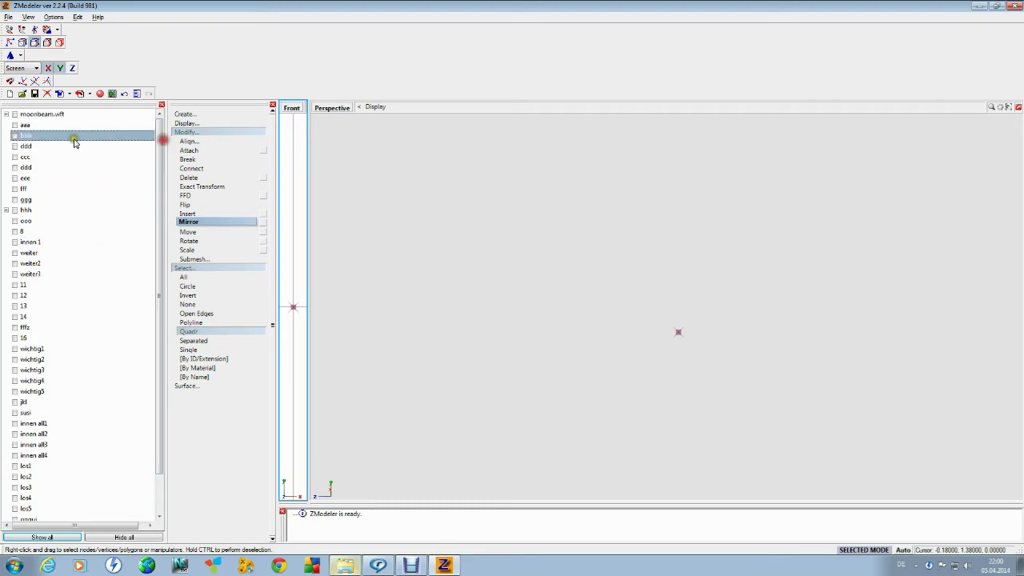
left_click(15, 125)
scroll(443, 284, "down", 2)
key("c")
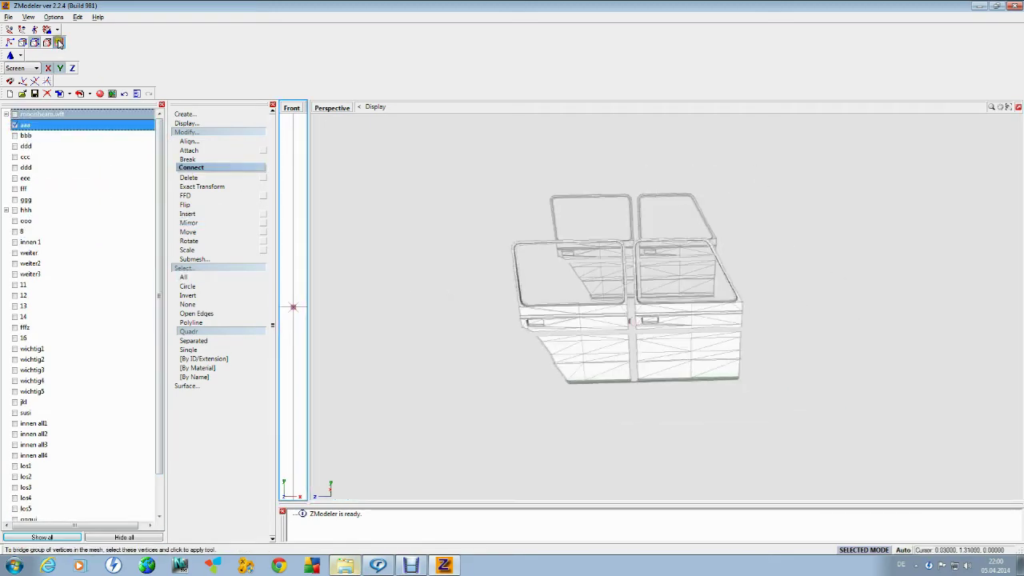
left_click(59, 44)
scroll(448, 393, "up", 2)
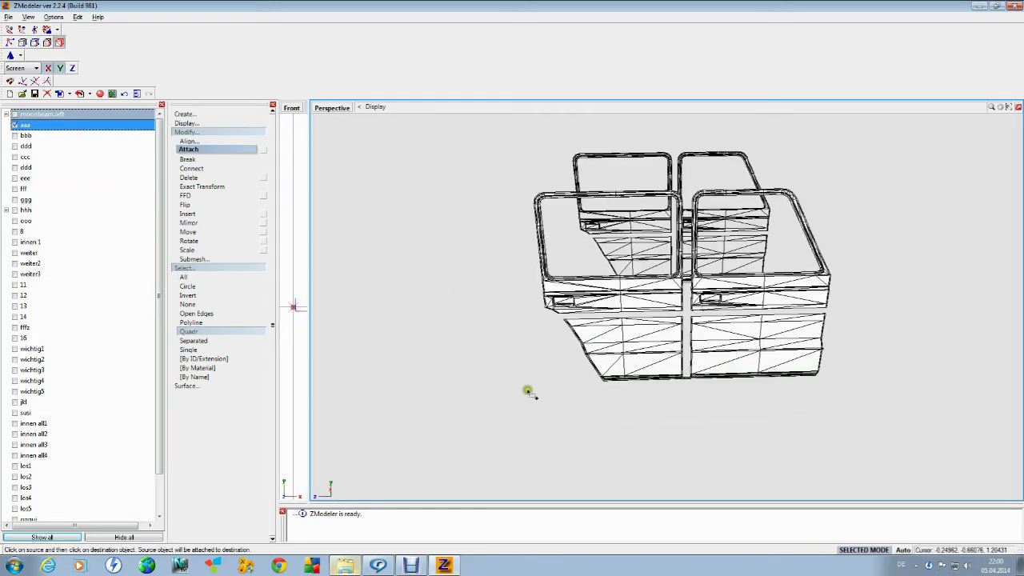
left_click(15, 136)
left_click(16, 136)
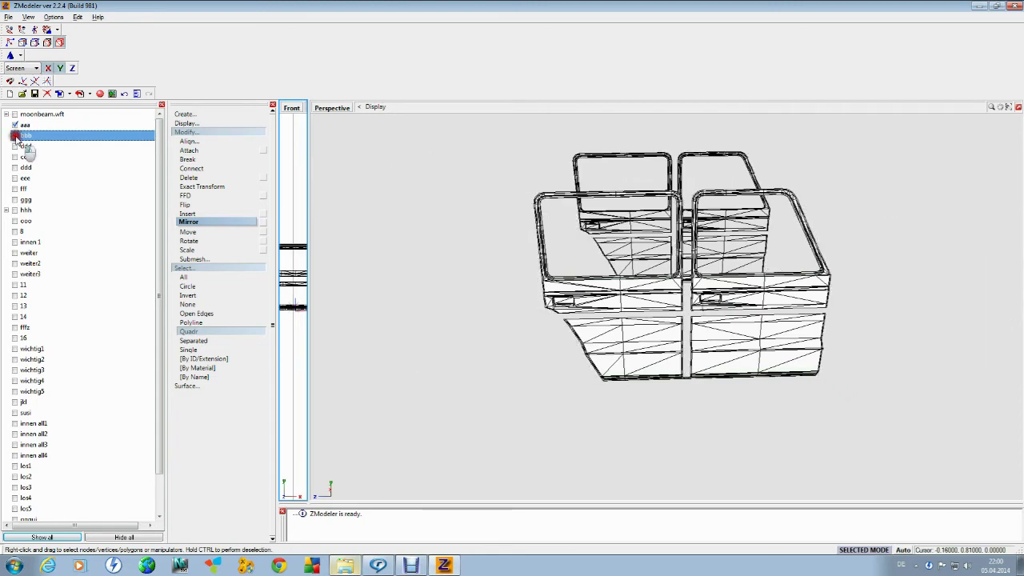
left_click(15, 137)
left_click(14, 146)
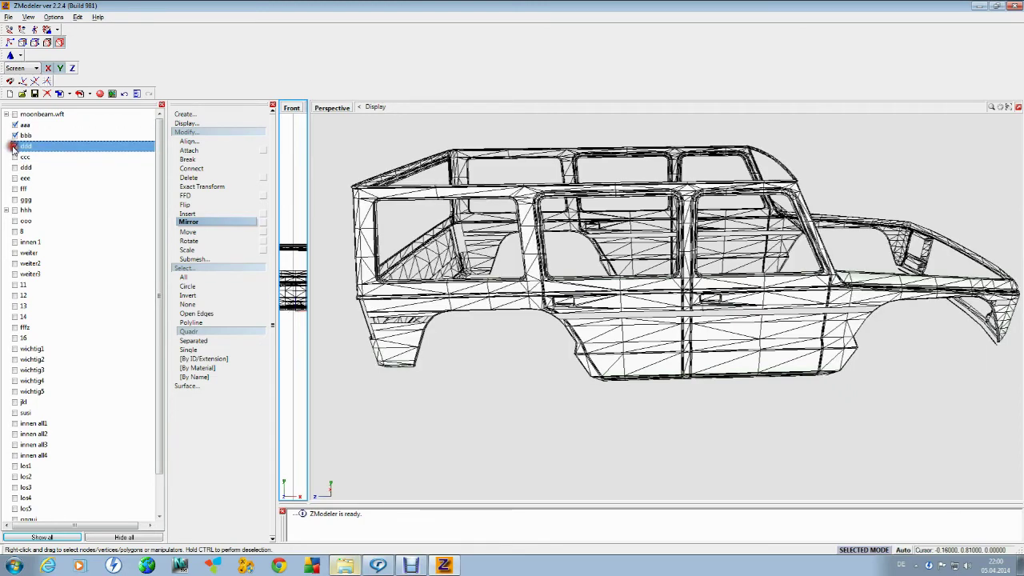
Show the parts ccc, the second ddd, eee, fff and ggg as well.
left_click(188, 240)
left_click_drag(473, 416, 488, 411)
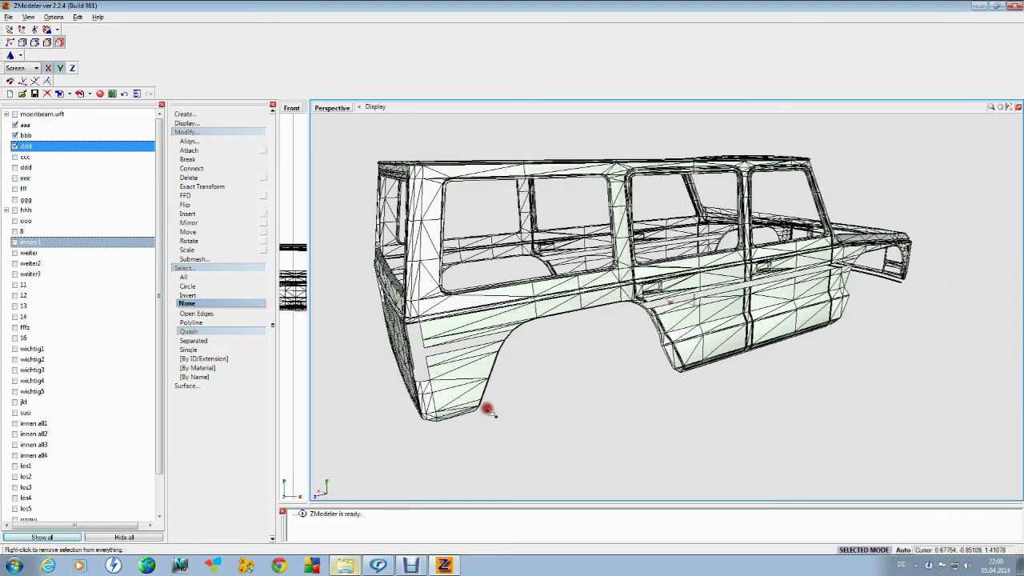
left_click(15, 158)
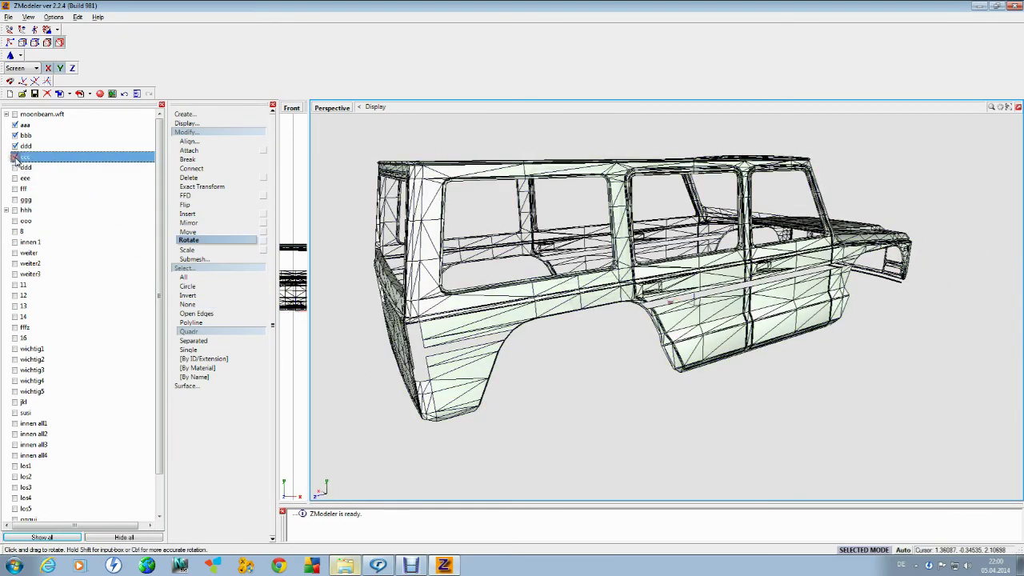
left_click(208, 285)
left_click_drag(577, 453, 545, 440)
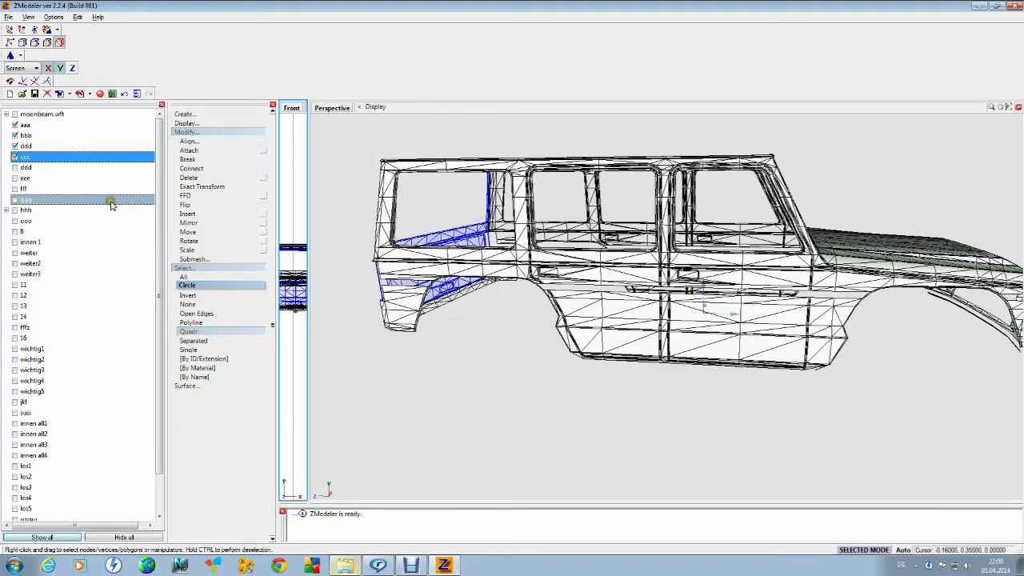
left_click(16, 168)
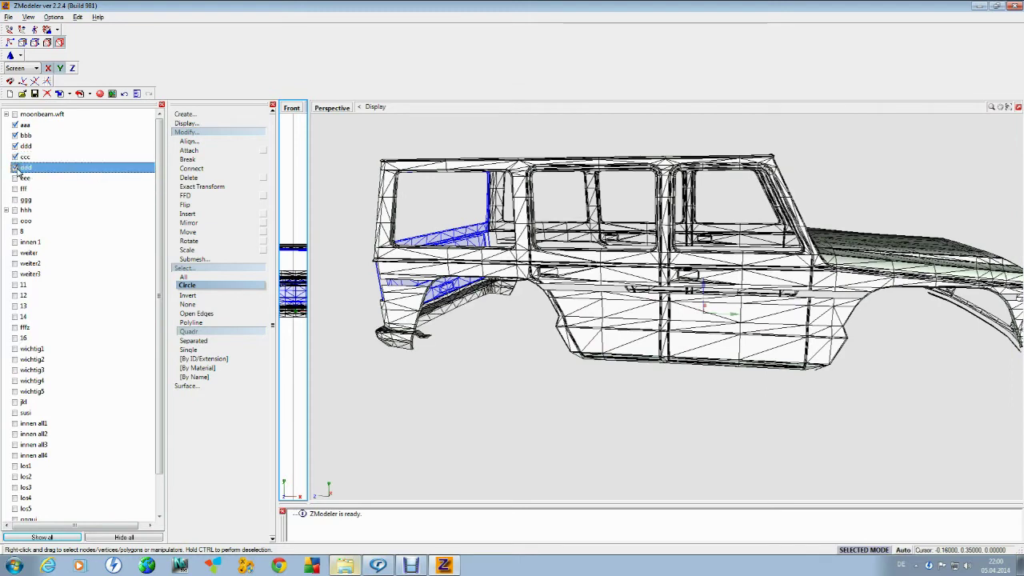
left_click(14, 178)
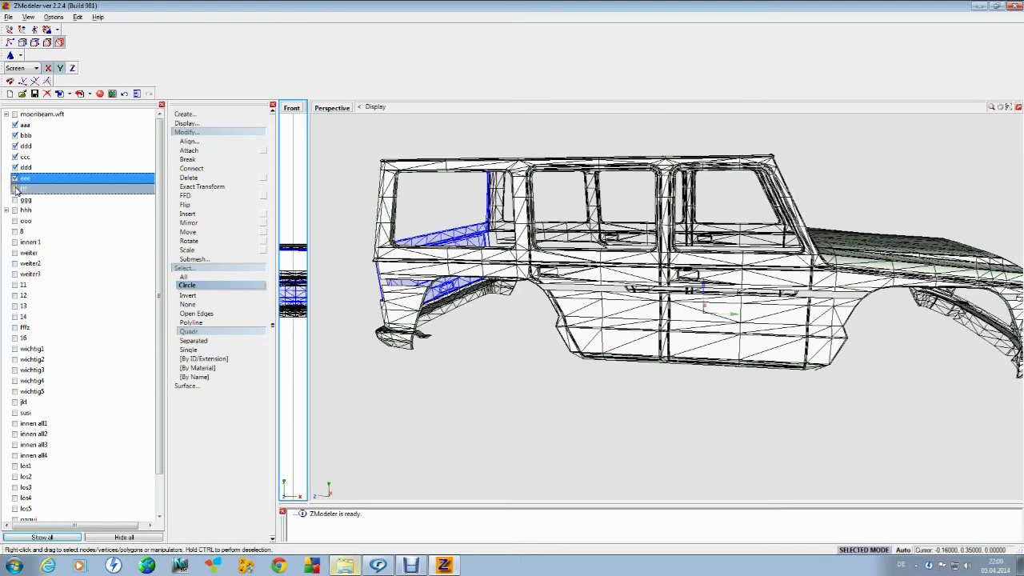
left_click(14, 188)
left_click(15, 199)
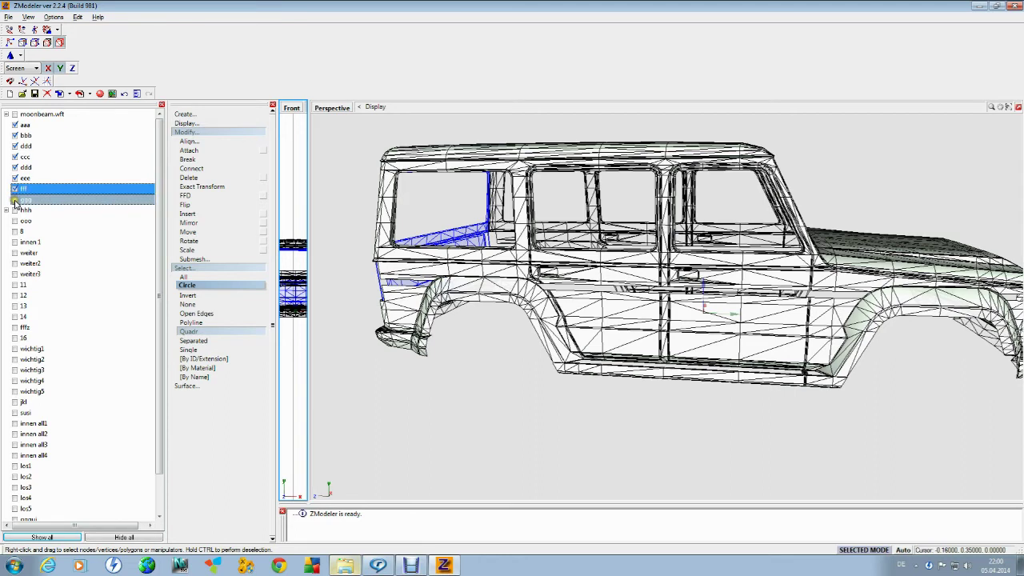
Show the parts ooo, 8, innen 1 and weiter, leaving hhh hidden.
left_click(16, 209)
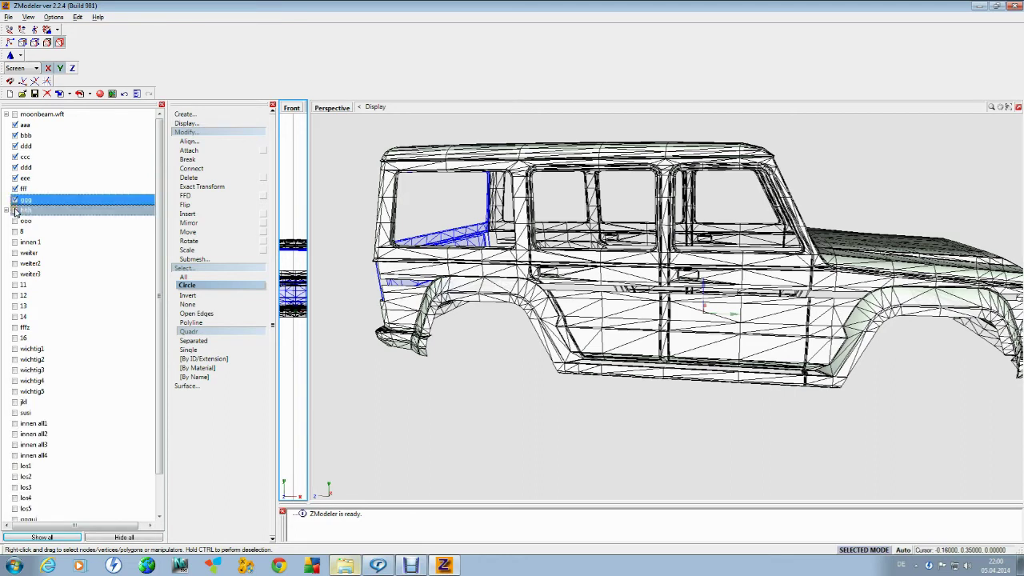
left_click(15, 221)
left_click(15, 221)
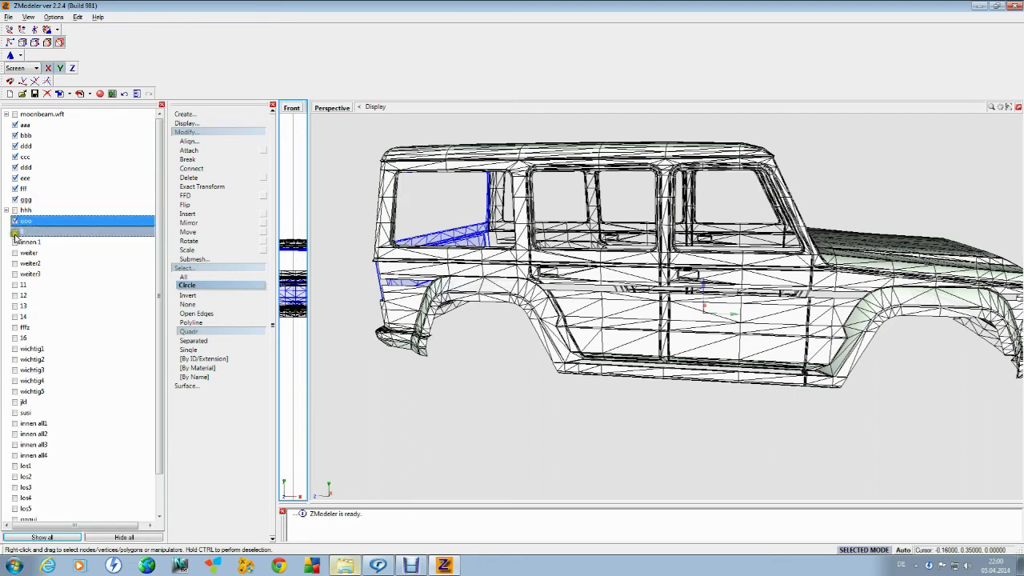
left_click(15, 232)
left_click(15, 232)
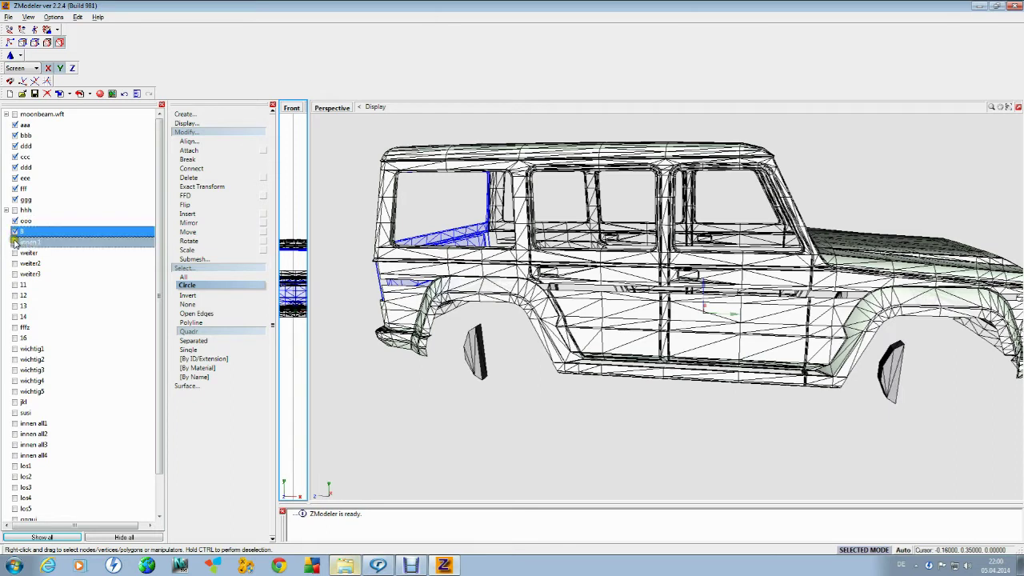
left_click(16, 243)
left_click(15, 243)
left_click(16, 253)
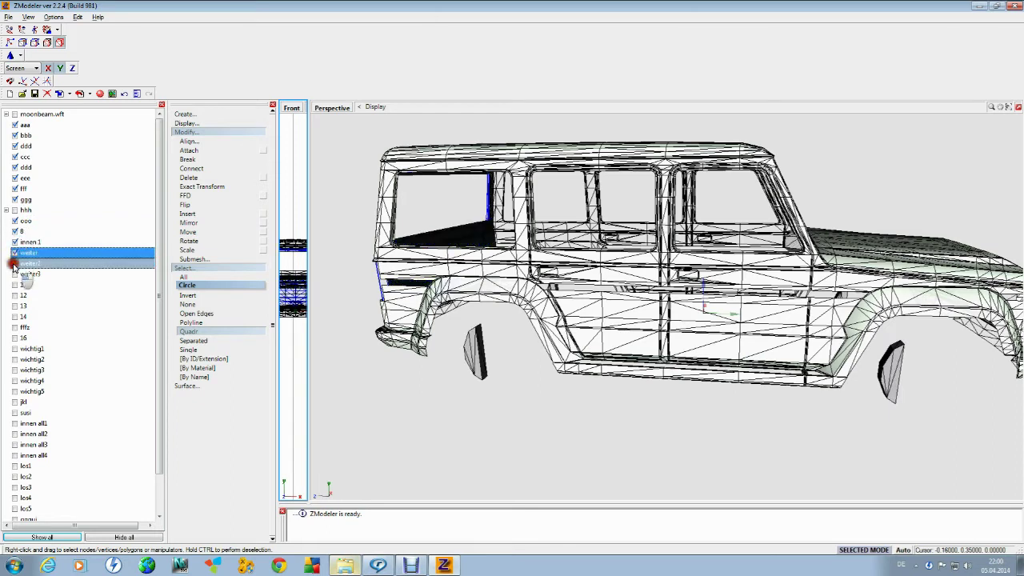
Show weiter2, weiter3, 11, 12, 13, 14 and fffz, and toggle part 16 on and off.
left_click(16, 263)
left_click(16, 273)
left_click(15, 285)
left_click(16, 295)
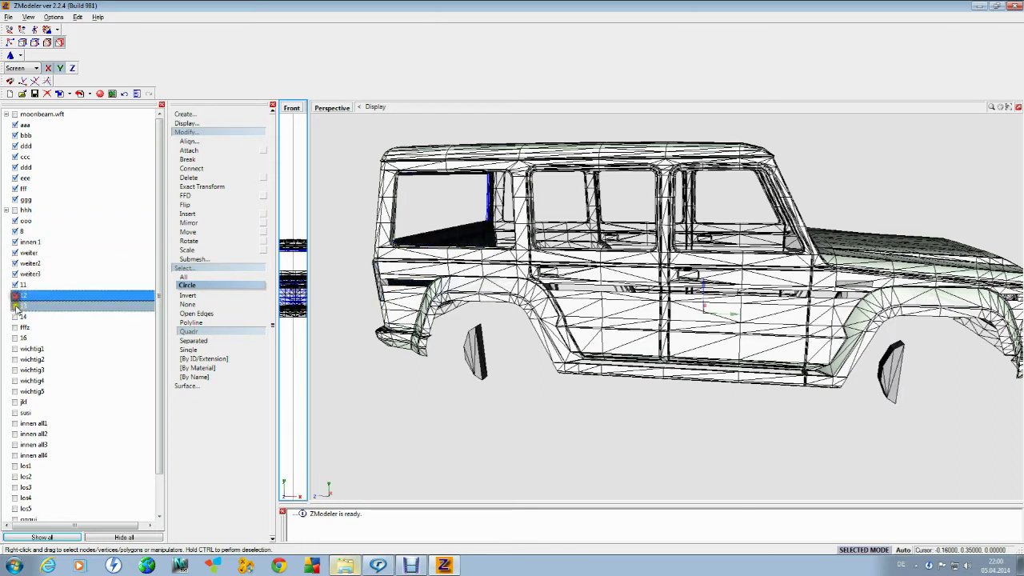
left_click(16, 305)
left_click(16, 316)
left_click(15, 327)
left_click(14, 338)
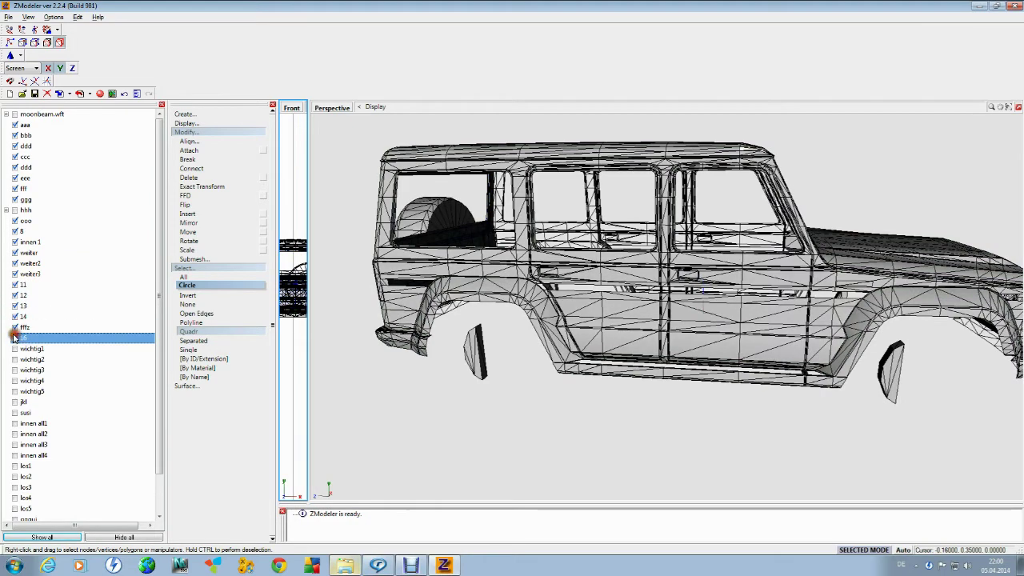
left_click(14, 339)
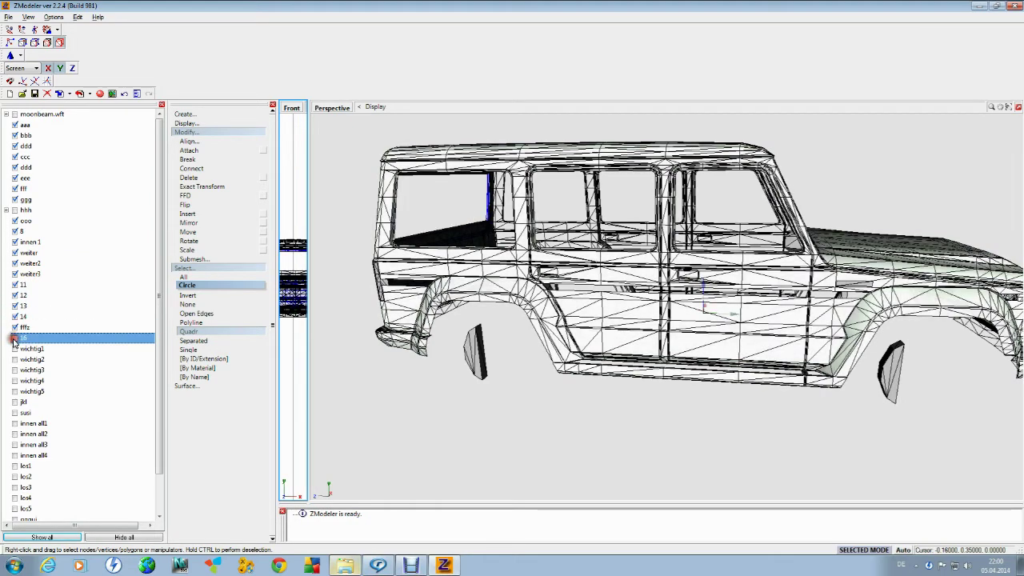
Show the parts wichtig1, wichtig2, wichtig3, wichtig4 and wichtig5.
left_click(15, 349)
left_click(14, 360)
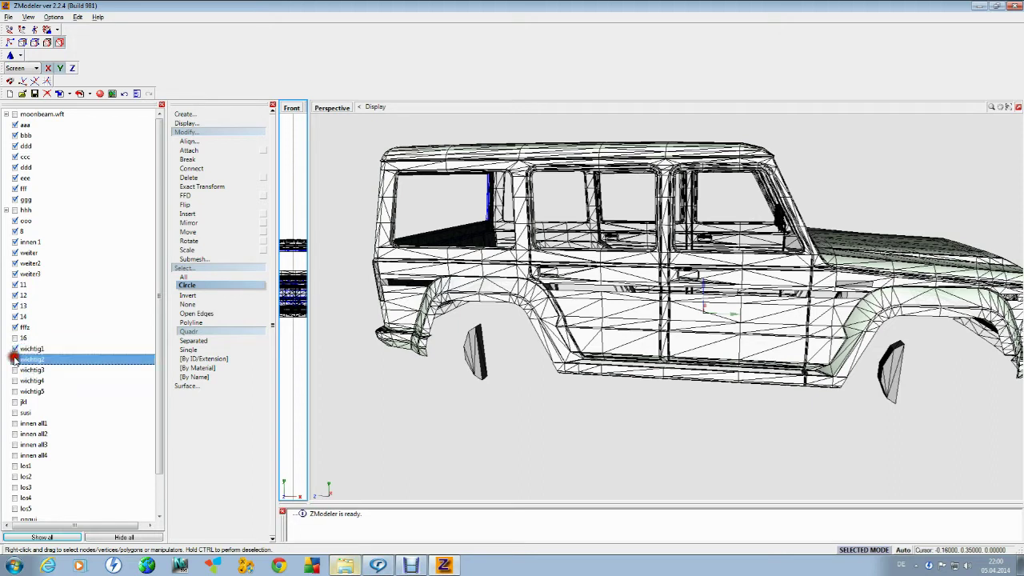
left_click(15, 369)
left_click(15, 369)
left_click(14, 380)
left_click(14, 391)
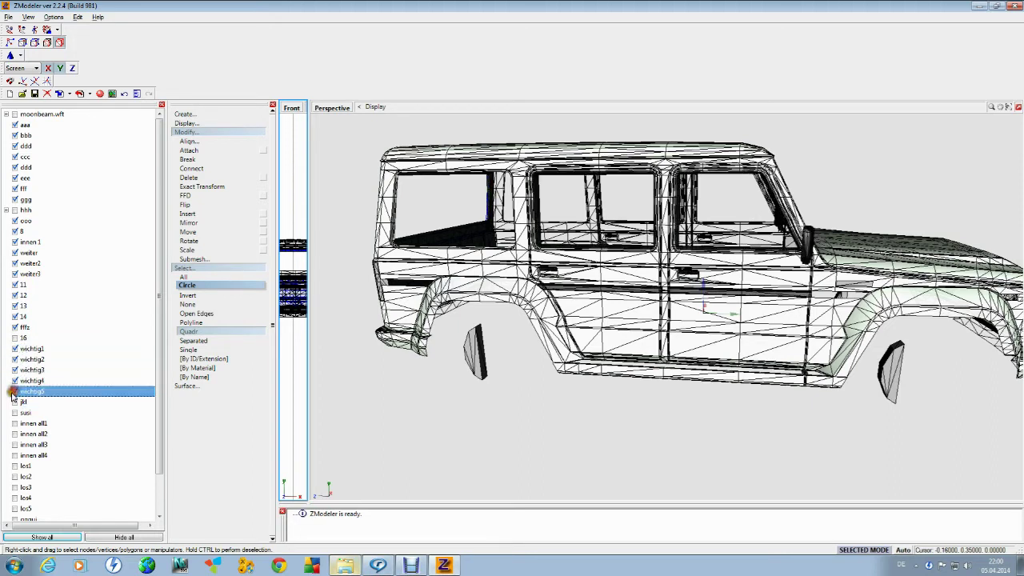
Show the parts jkl, susi and innen all1 through innen all4.
left_click(14, 402)
left_click(14, 413)
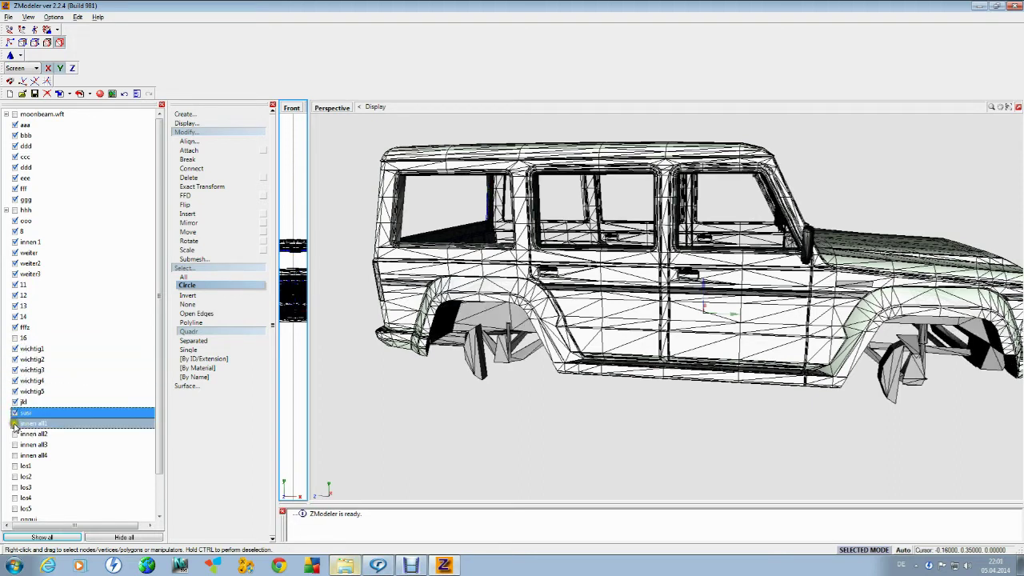
left_click(14, 423)
left_click(15, 434)
left_click(15, 444)
left_click(15, 455)
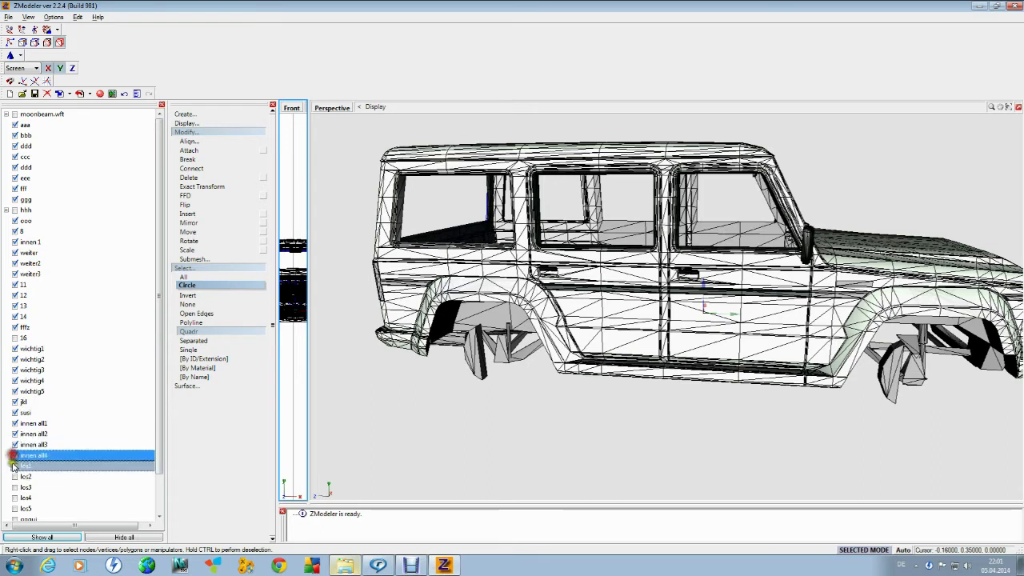
Show the separated parts los1, los2, los3, los4 and los5.
left_click(15, 466)
left_click(15, 476)
left_click(15, 487)
left_click(16, 497)
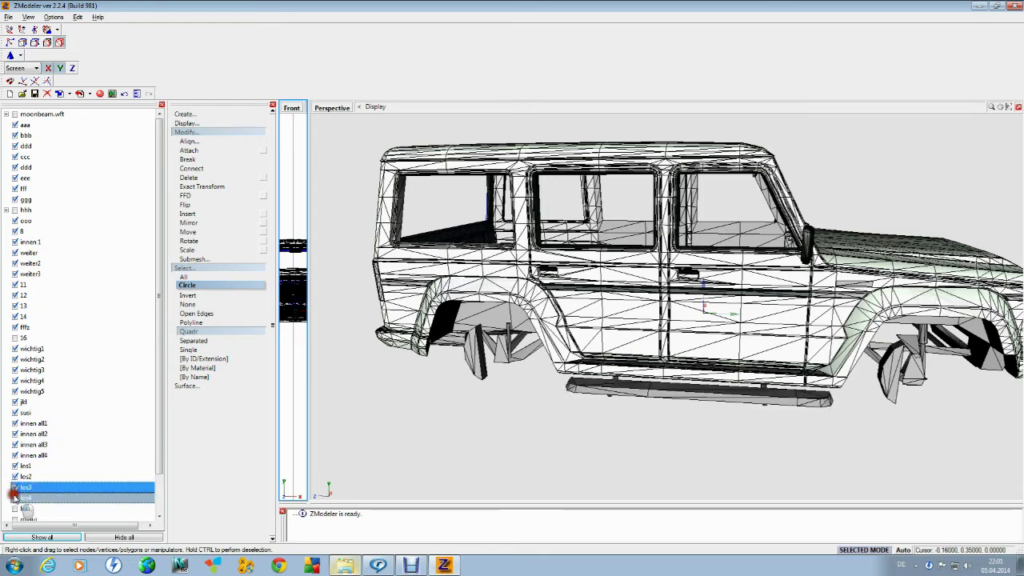
scroll(17, 493, "down", 2)
left_click(16, 467)
left_click(14, 467)
Show the remaining parts gggui, los6, los7 and los8.
left_click(14, 477)
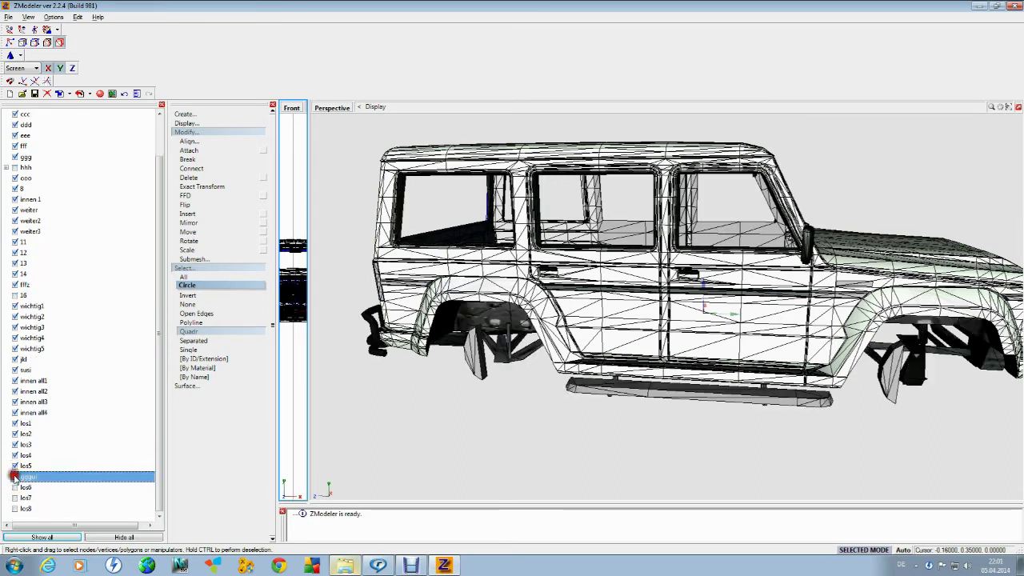
left_click(15, 487)
left_click(14, 498)
left_click(14, 508)
Examine the assembled car from the front and both sides, checking the doors, body panels and wheel arches.
scroll(404, 403, "down", 5)
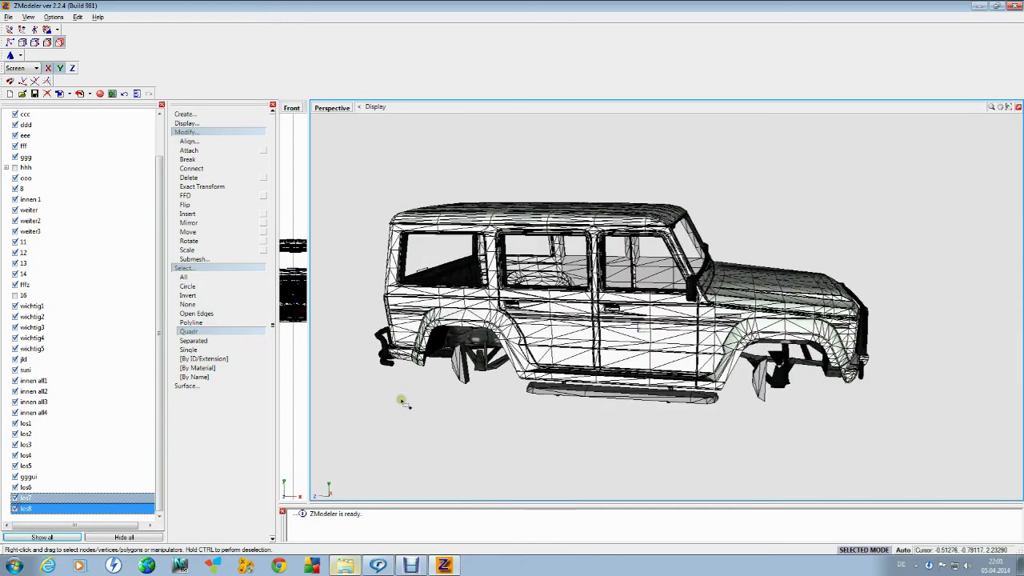
left_click_drag(404, 402, 371, 402)
scroll(480, 304, "up", 5)
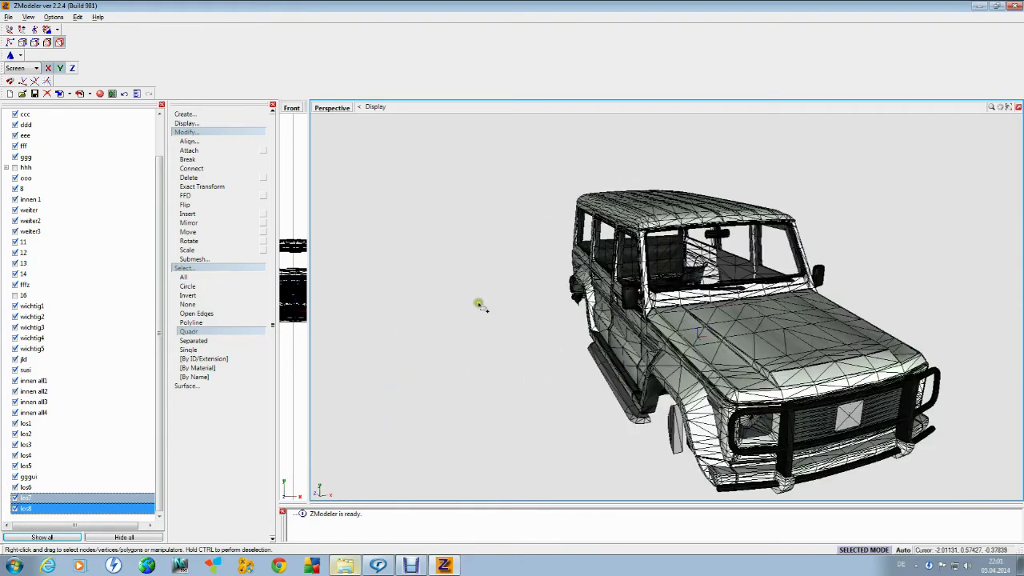
left_click_drag(478, 305, 512, 311)
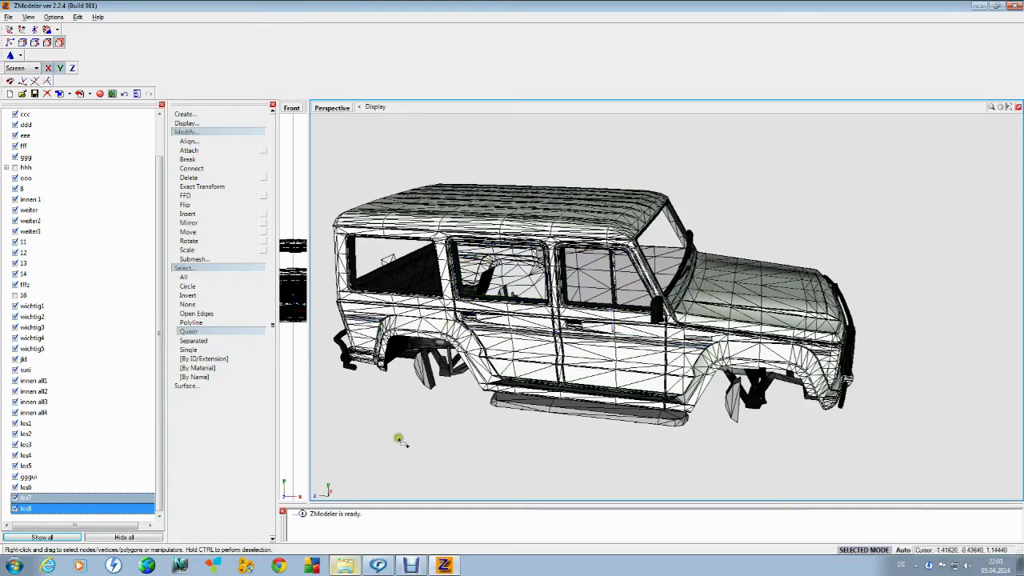
middle_click_drag(398, 439, 320, 427)
scroll(694, 317, "up", 4)
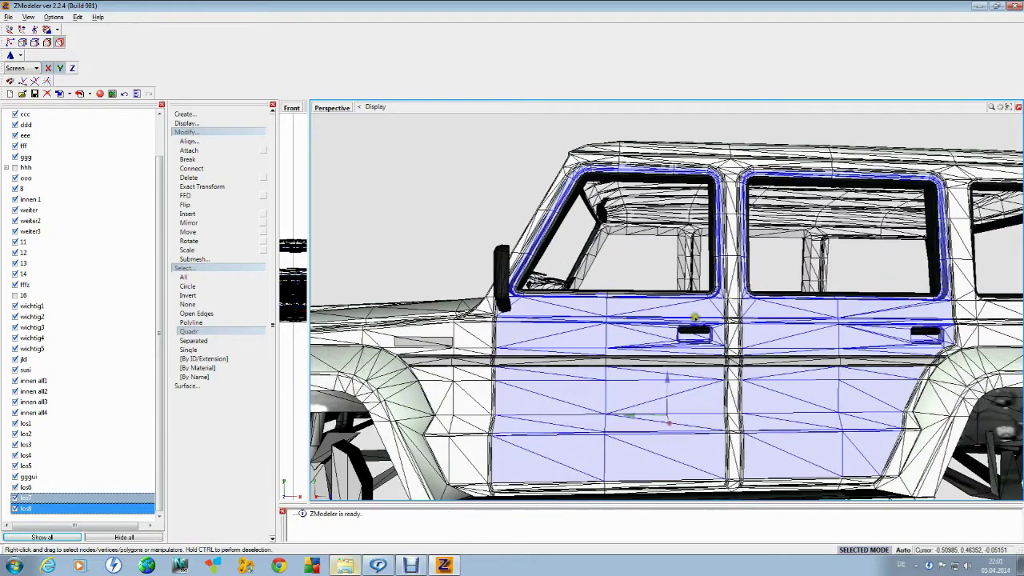
scroll(596, 331, "down", 4)
scroll(596, 330, "up", 2)
middle_click_drag(409, 203, 433, 208)
scroll(370, 339, "up", 2)
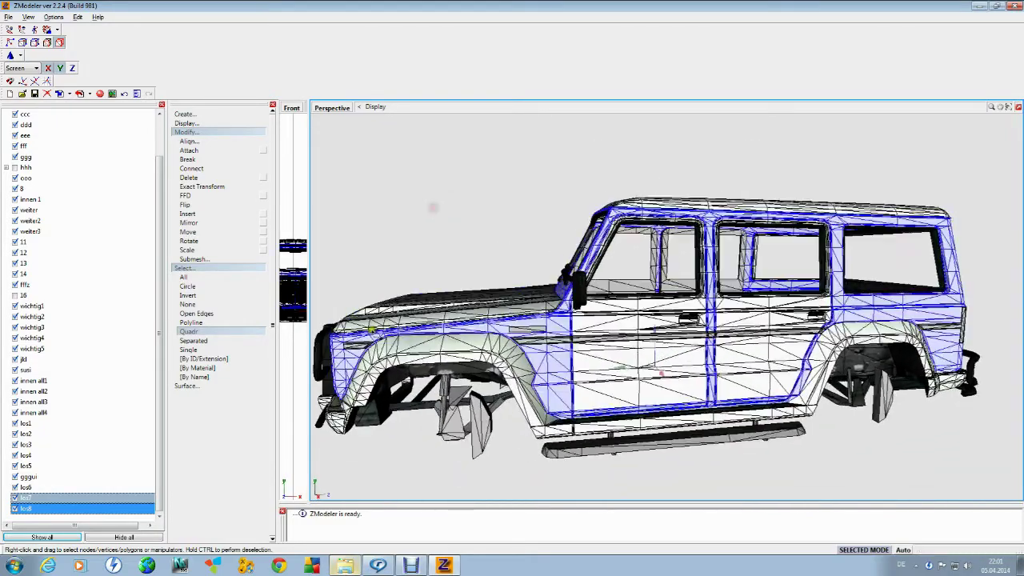
mouse_move(370, 339)
middle_mouse_down()
mouse_move(353, 341)
mouse_move(378, 328)
middle_mouse_up()
scroll(353, 341, "down", 2)
Hide the door part aaa and inspect the side of the car without it.
left_click_drag(157, 246, 170, 159)
left_click(14, 125)
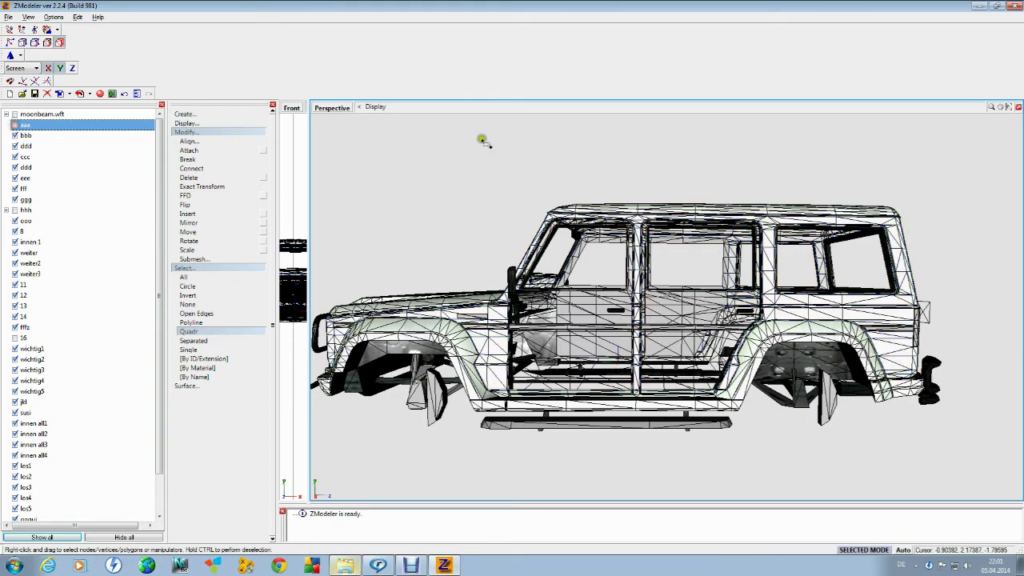
left_click_drag(474, 150, 472, 153)
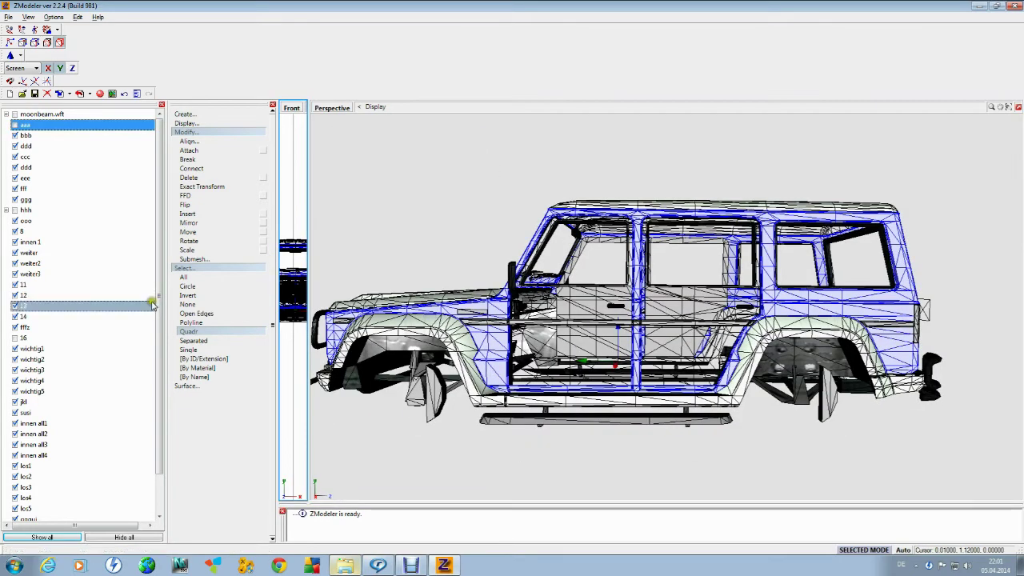
Toggle los8, los7 and los6 to check them on the car, and hide gggui.
left_click_drag(158, 301, 164, 421)
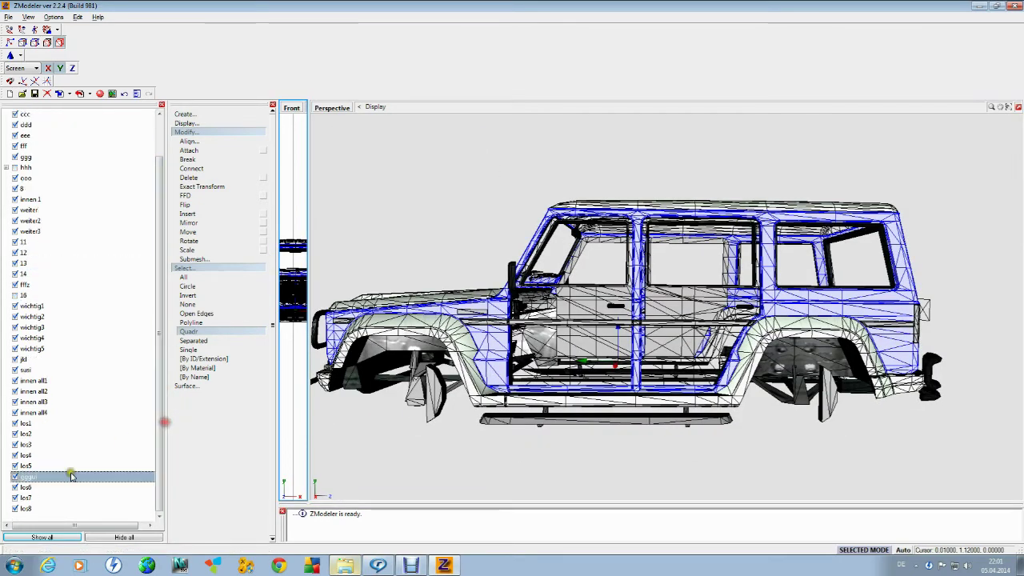
left_click(13, 508)
left_click(15, 499)
left_click(15, 487)
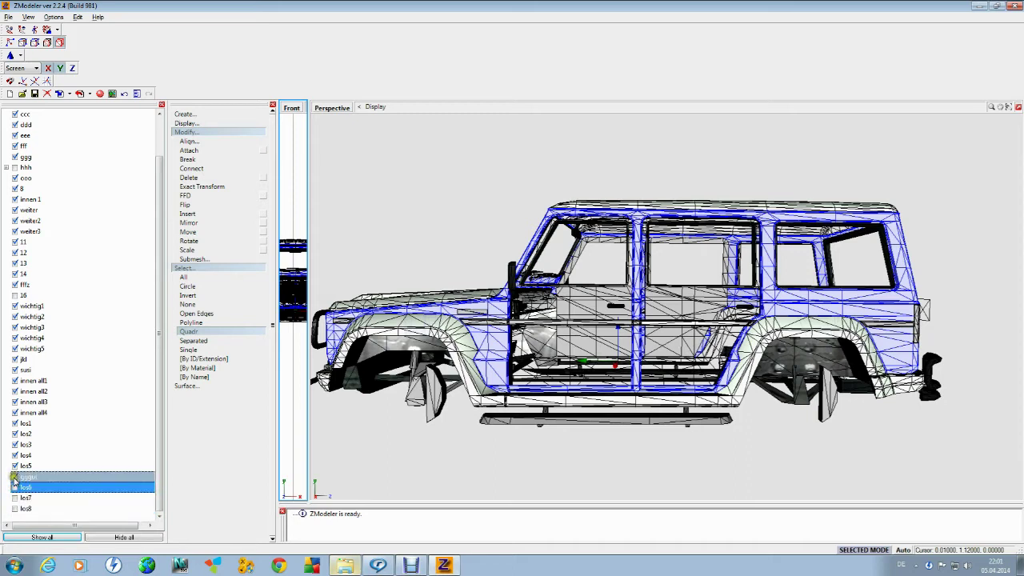
left_click(13, 477)
left_click(13, 488)
left_click(14, 498)
left_click(14, 509)
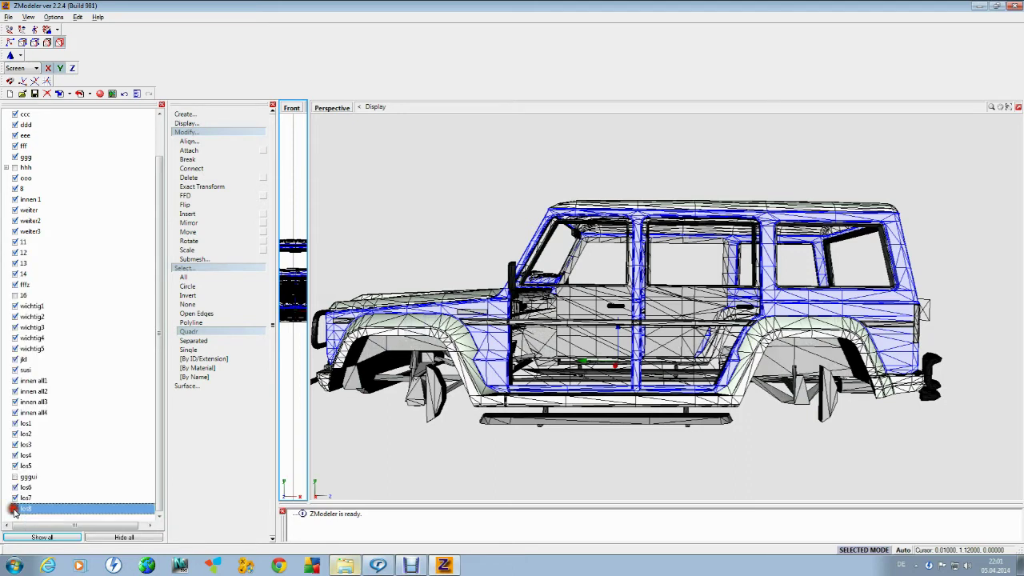
Hide all parts, show only los8, los7 and los6, and briefly check gggui before hiding it again.
left_click(103, 538)
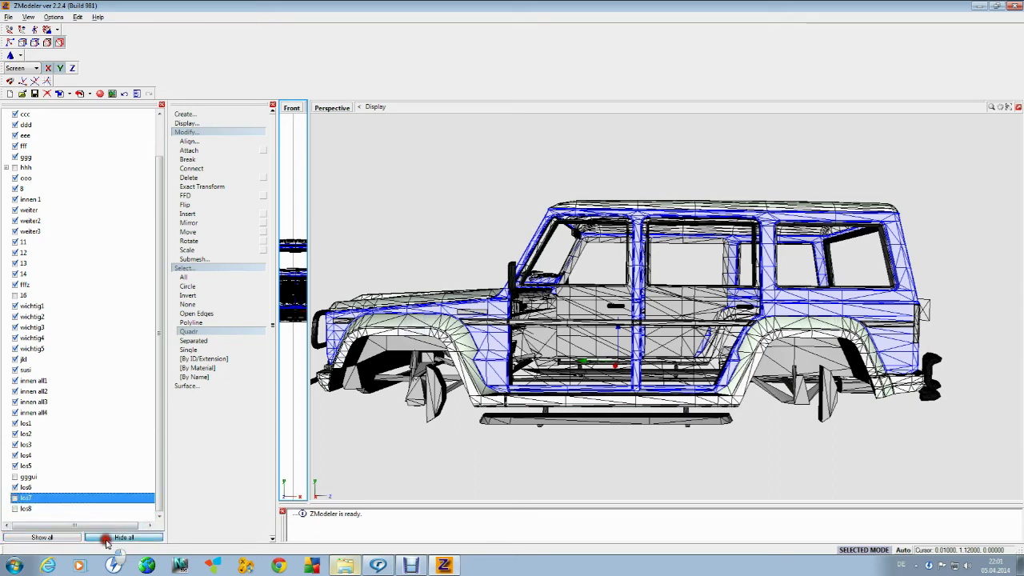
left_click(13, 509)
left_click(14, 499)
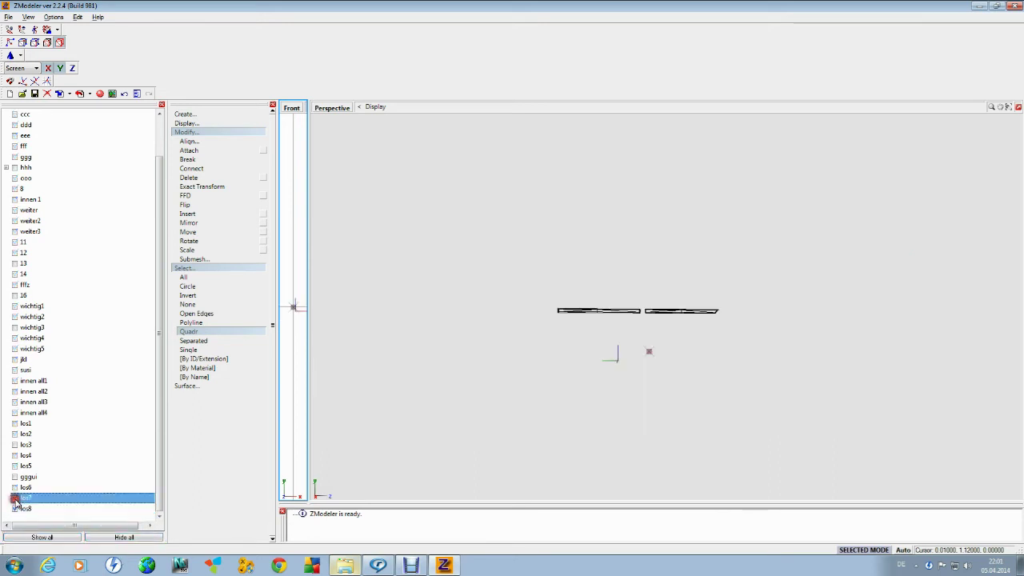
left_click(14, 487)
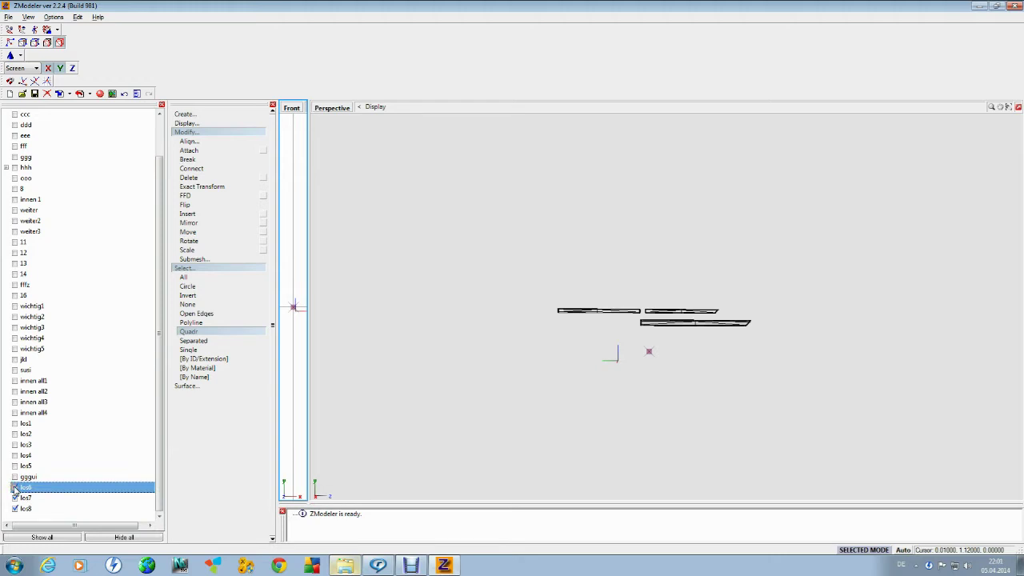
left_click(14, 477)
left_click(15, 477)
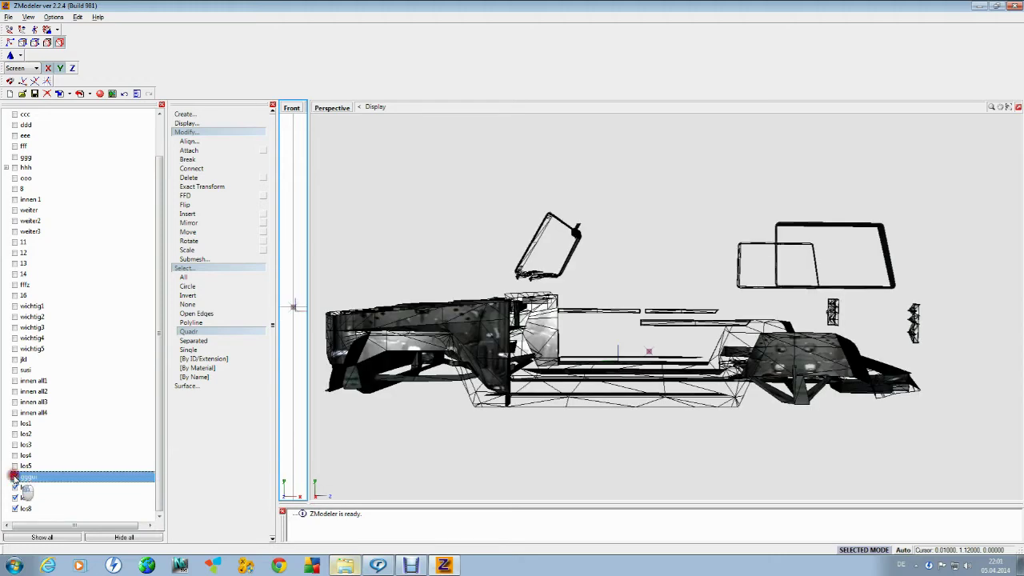
Show los5, los4, los3, los2 and los1 as well, and inspect the separated los parts together.
left_click(14, 466)
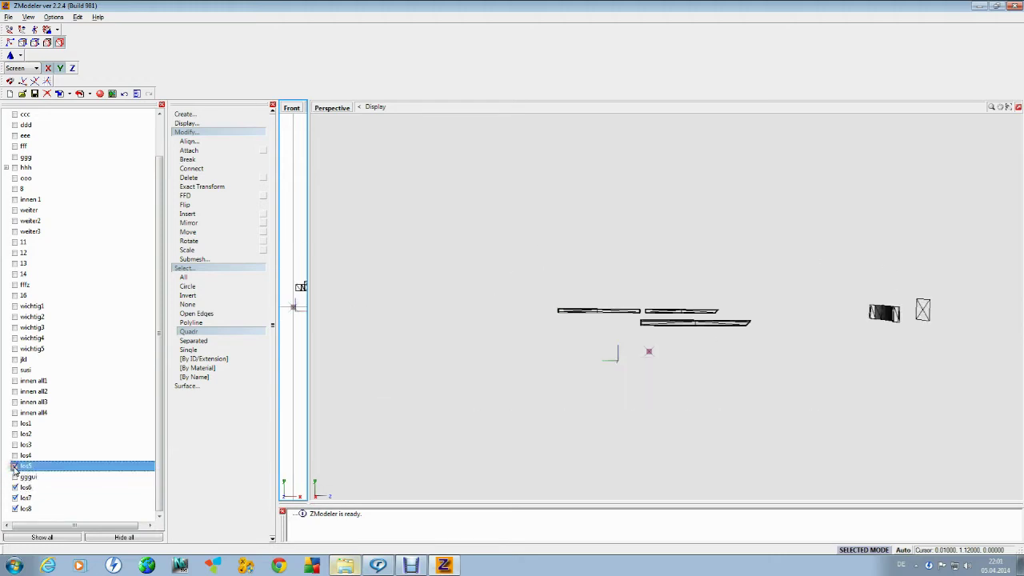
left_click(14, 455)
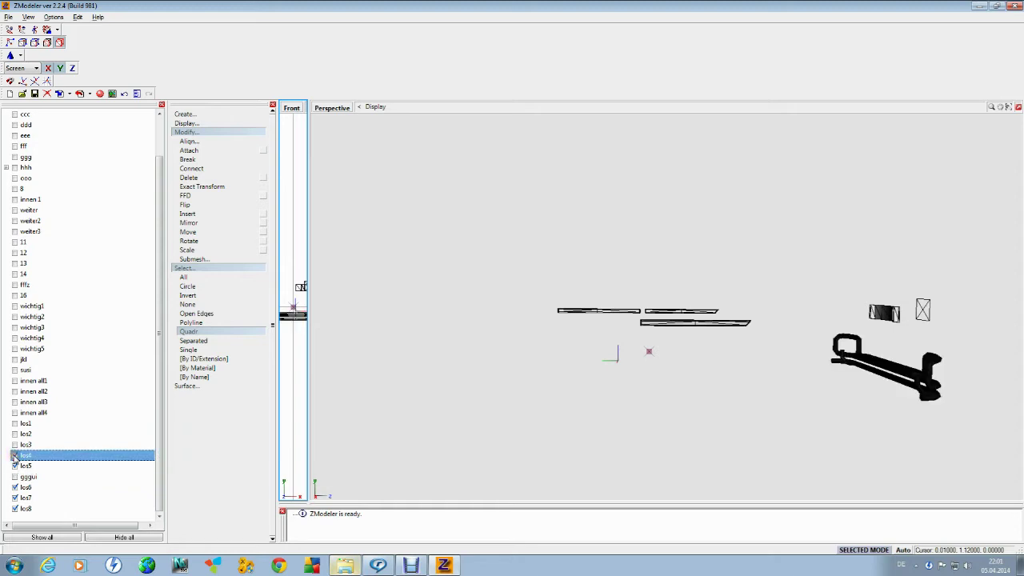
left_click(14, 445)
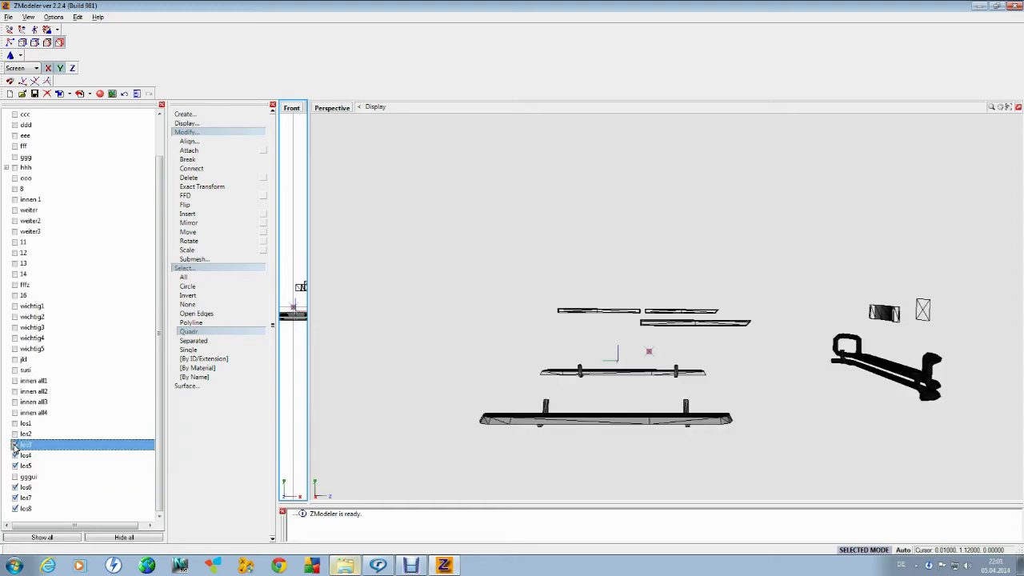
left_click(15, 436)
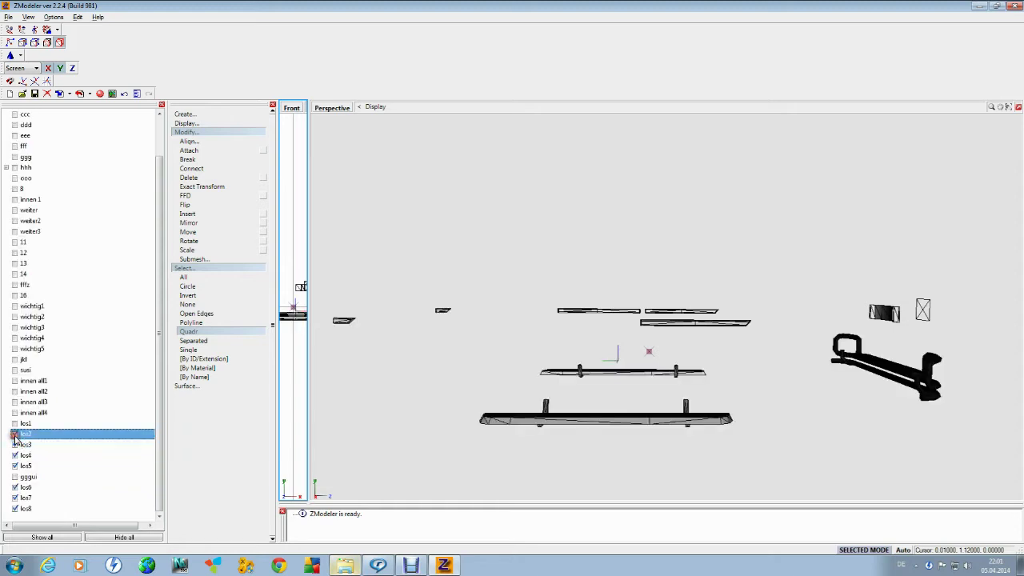
left_click(15, 423)
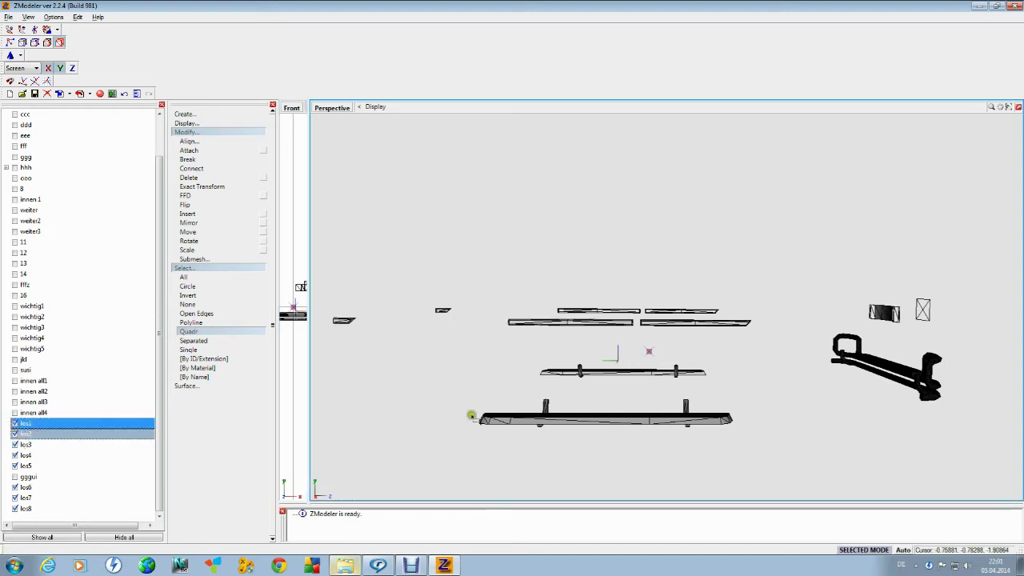
middle_click_drag(384, 403, 504, 392)
Close the program and save the modified scene over the existing dubsta.z3d file.
left_click(1016, 6)
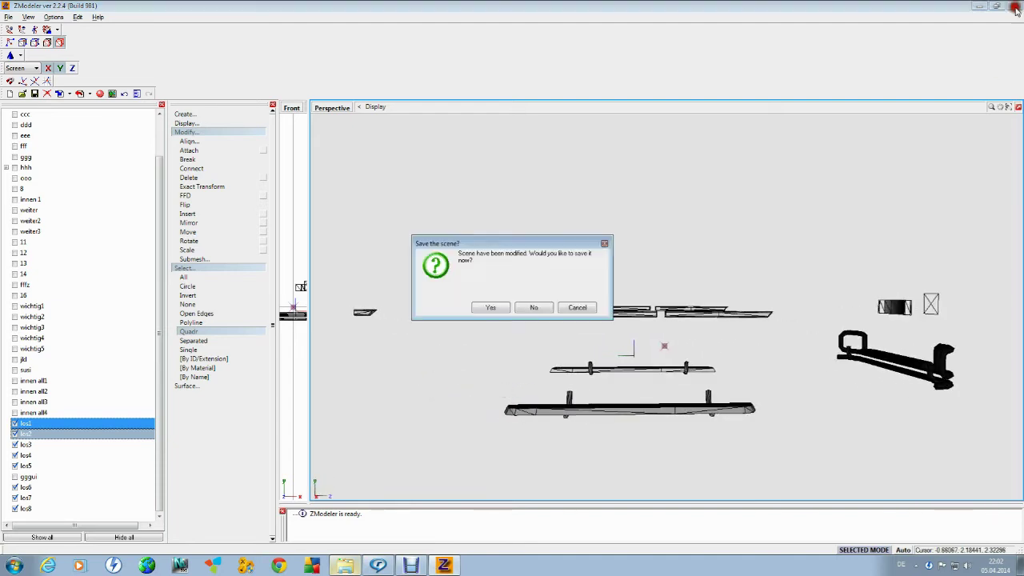
left_click(492, 306)
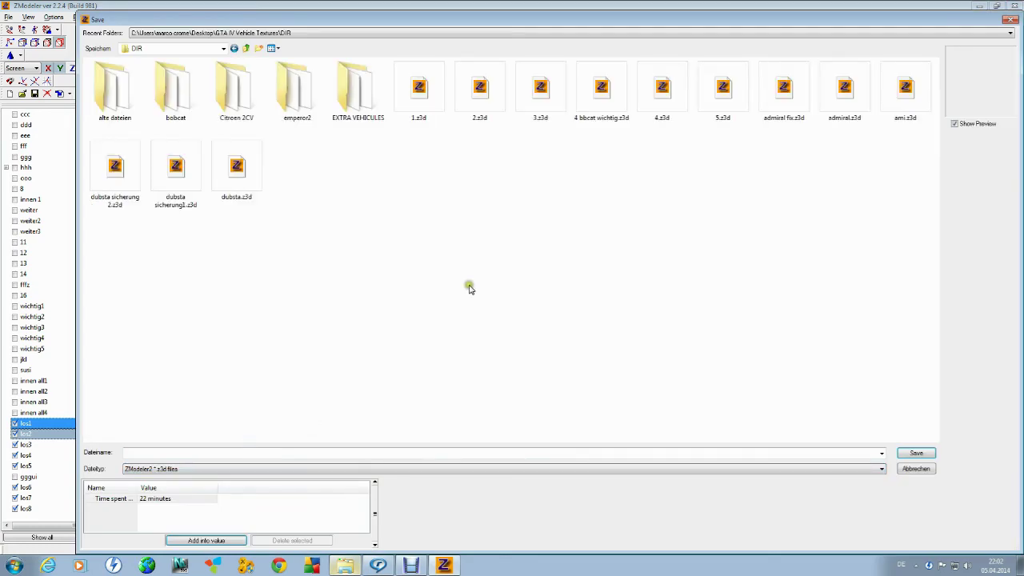
left_click(418, 253)
left_click(916, 453)
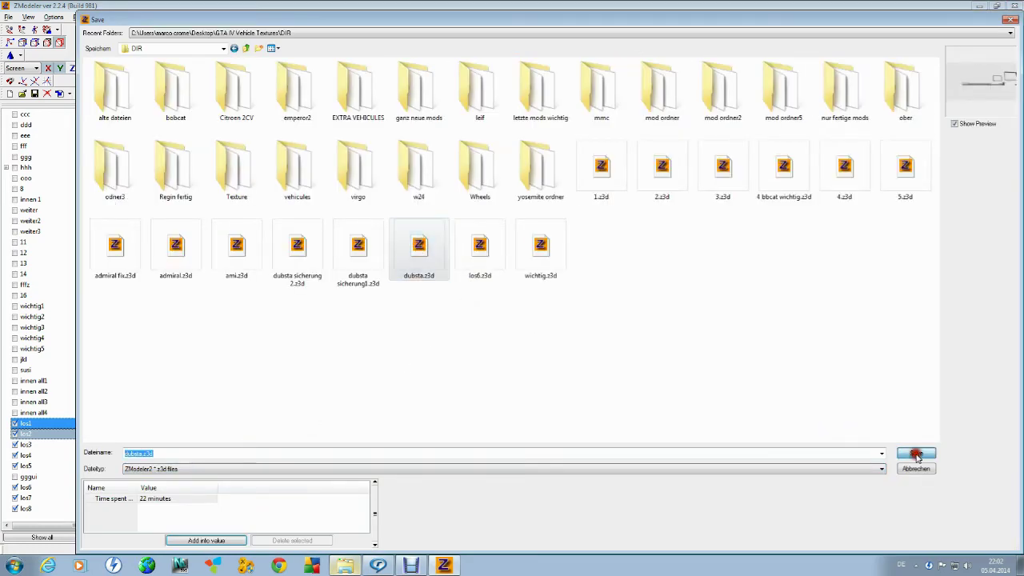
left_click(547, 283)
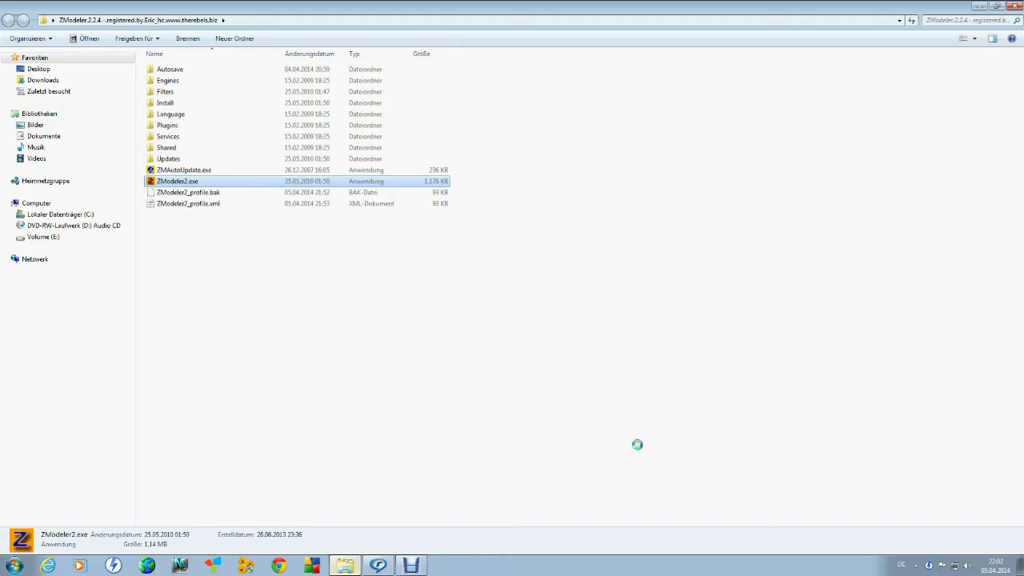
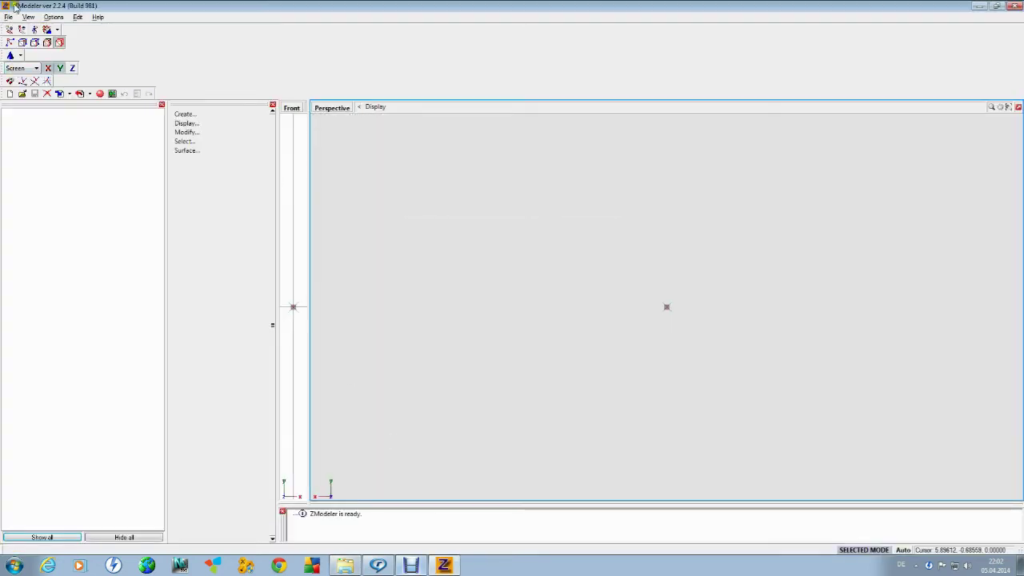
Merge the backup file dubsta sicherung 2.z3d into the empty scene.
left_click(10, 17)
left_click(18, 70)
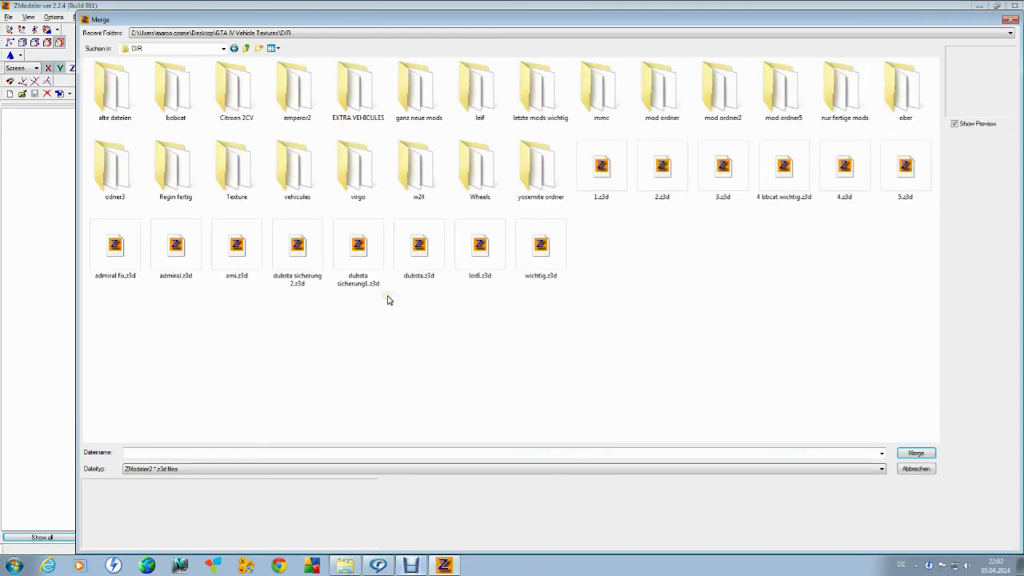
left_click(316, 255)
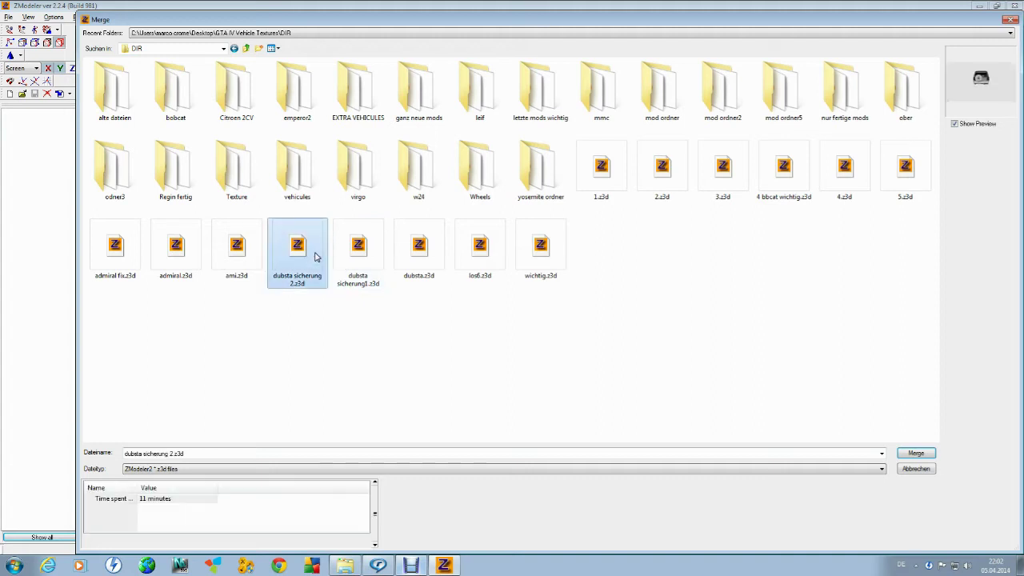
left_click(916, 453)
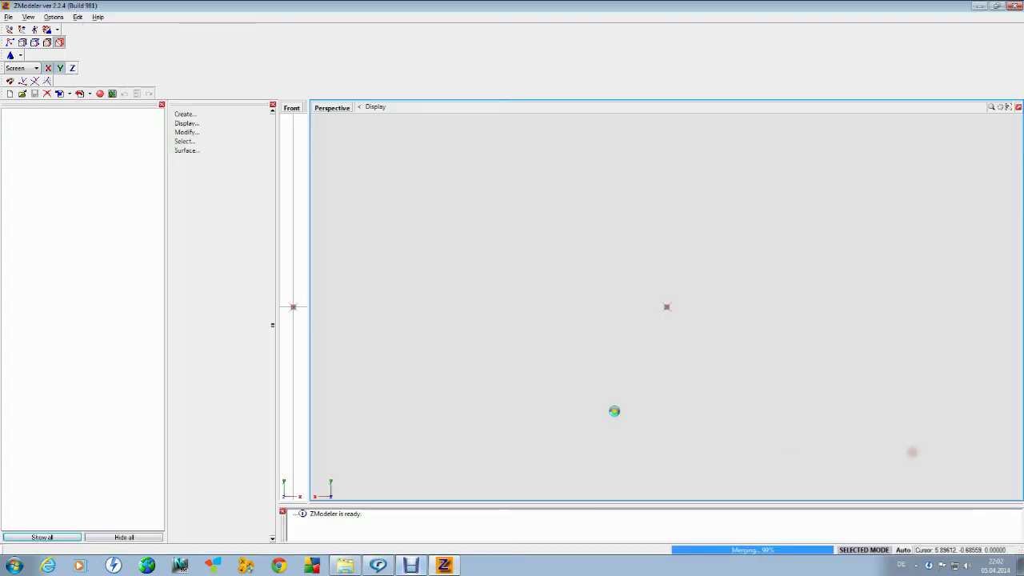
Finish merging all backup objects, hide everything and show only parts 1 and 2 from the car's side.
left_click(214, 447)
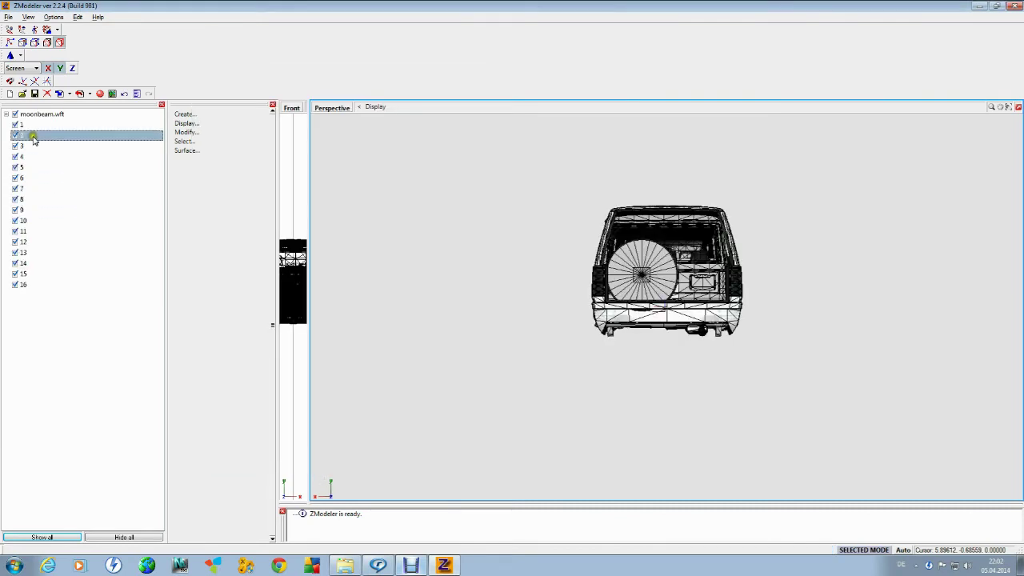
left_click(147, 541)
left_click(22, 125)
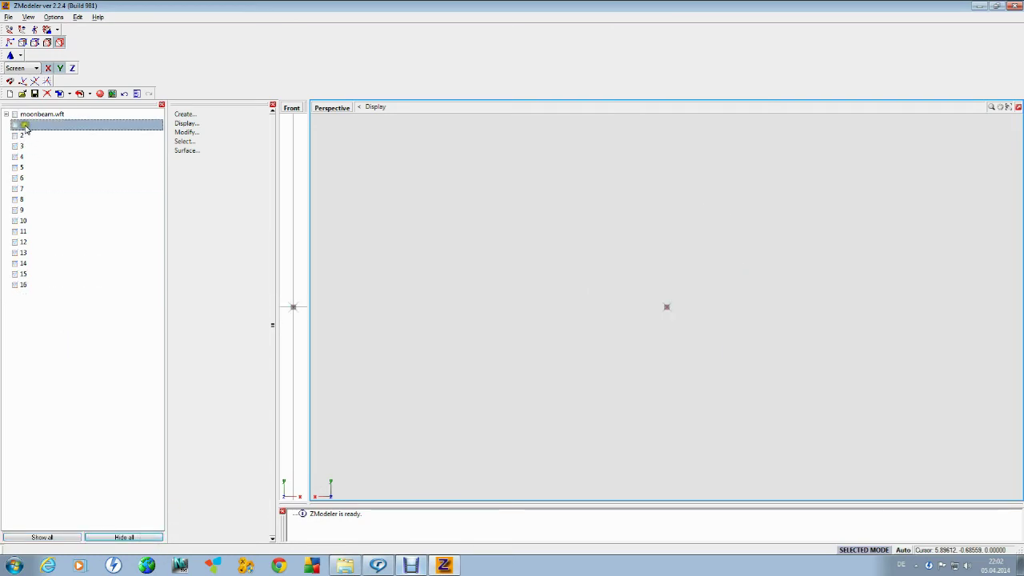
left_click(15, 125)
left_click(16, 136)
right_click_drag(565, 432, 606, 435)
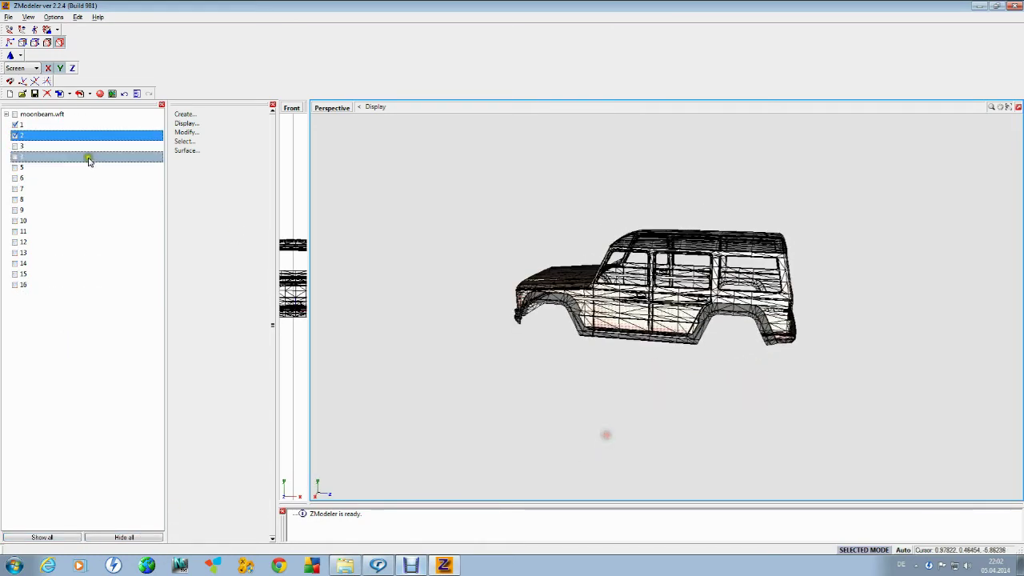
Show parts 3 through 9 of the backup model one after another.
left_click(14, 147)
left_click(15, 157)
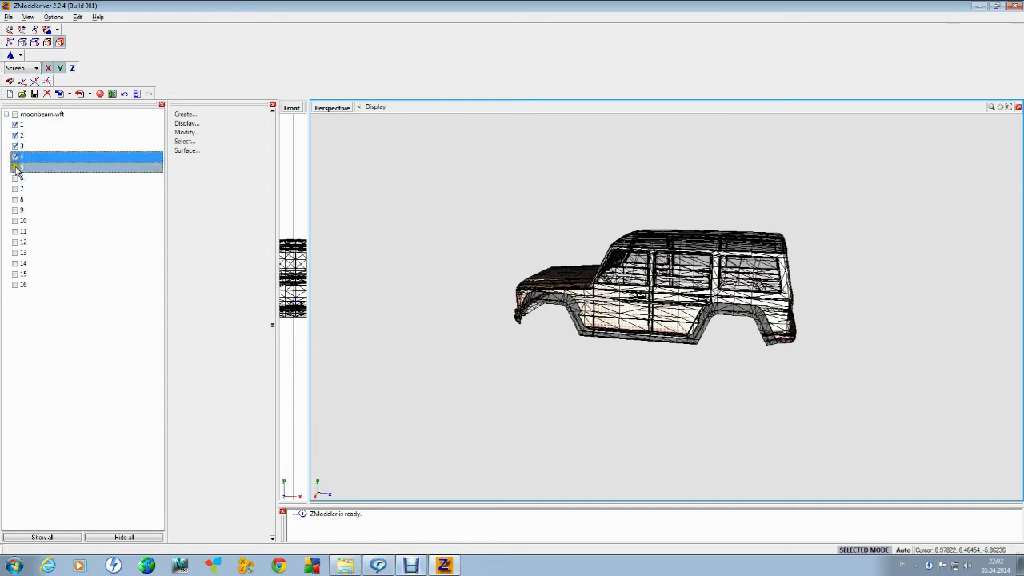
left_click(15, 168)
left_click(14, 178)
left_click(14, 189)
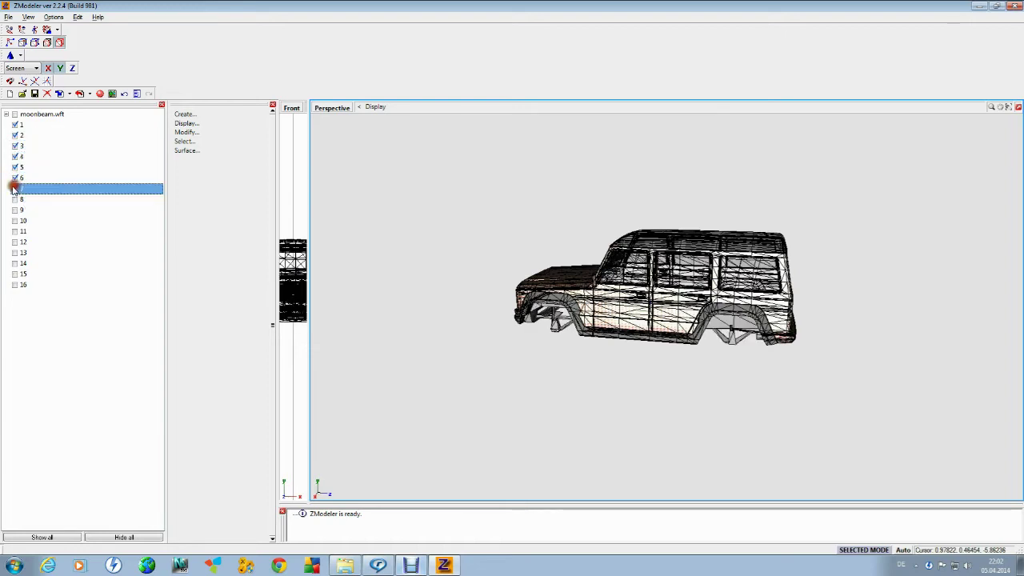
left_click(15, 199)
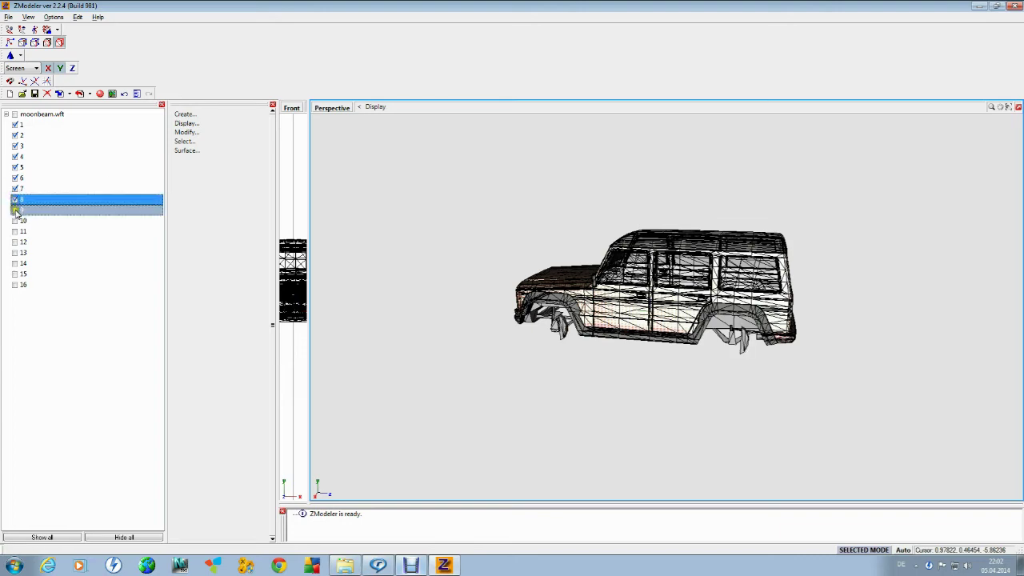
left_click(15, 210)
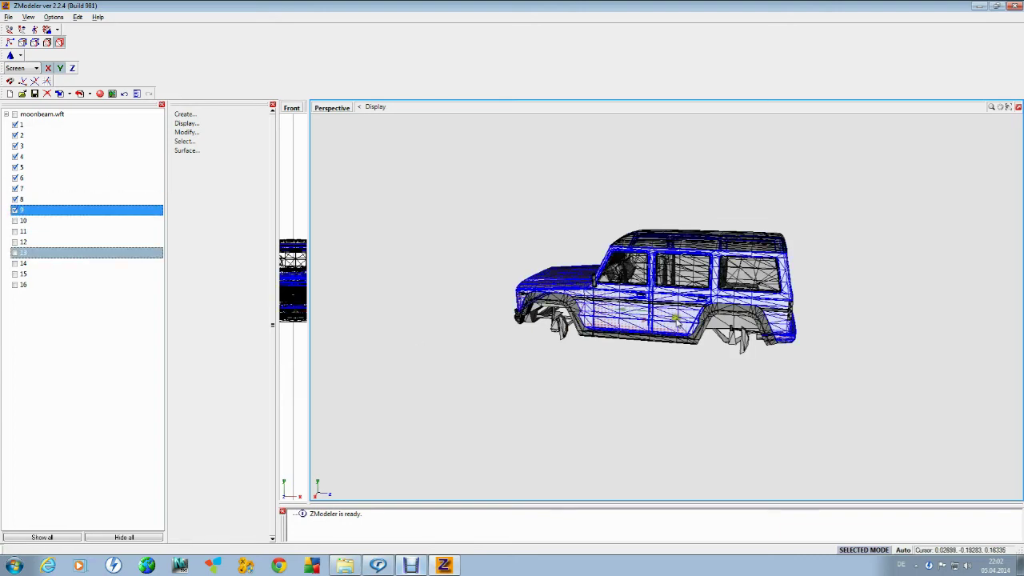
Inspect the car from an angle and toggle part 9's visibility to identify what it contains.
scroll(670, 322, "up", 4)
middle_click_drag(570, 380, 565, 398)
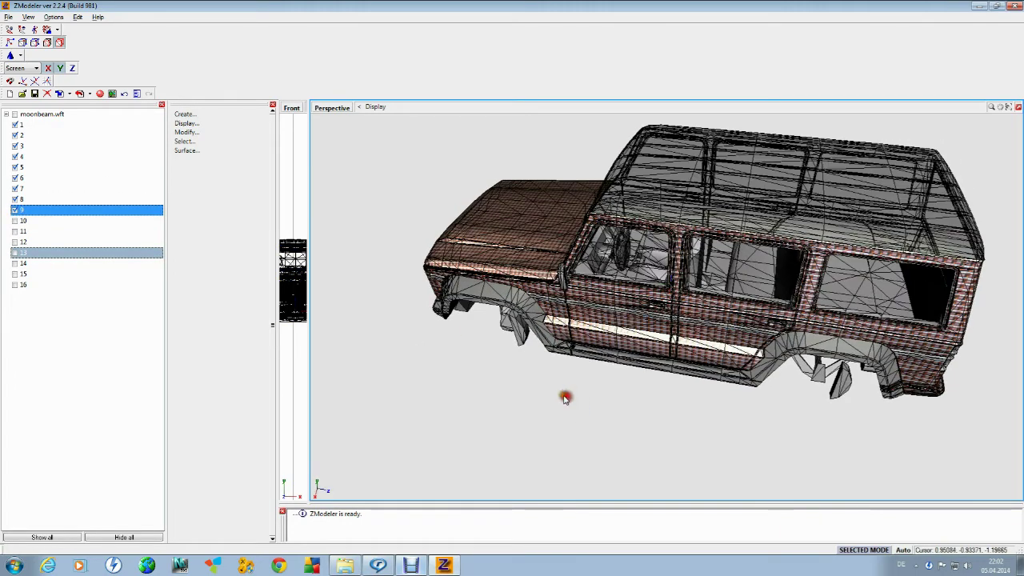
left_click(15, 210)
left_click(15, 211)
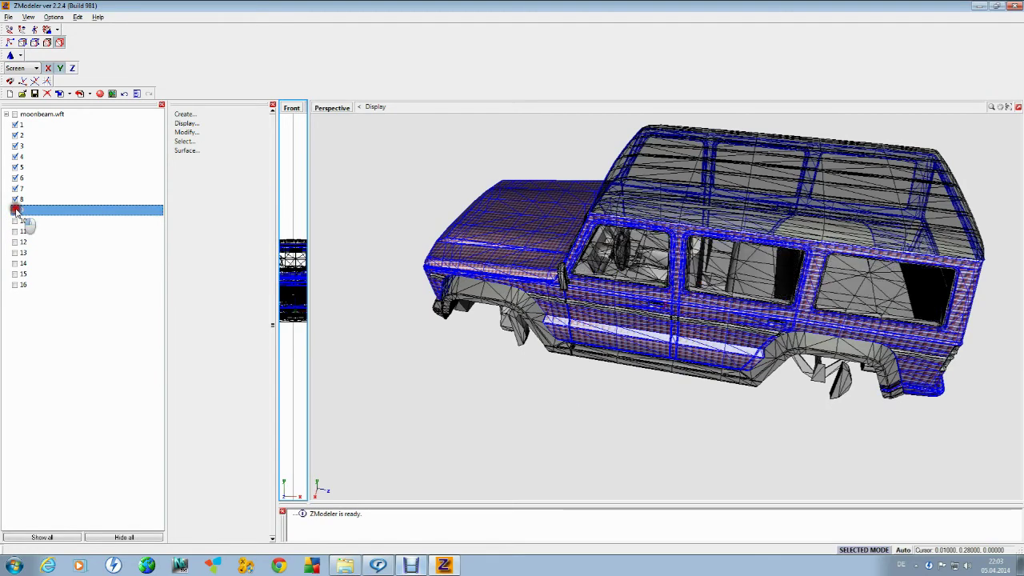
left_click(15, 210)
Close the backup scene without saving and restart ZModeler2.exe with an empty scene.
left_click(1015, 5)
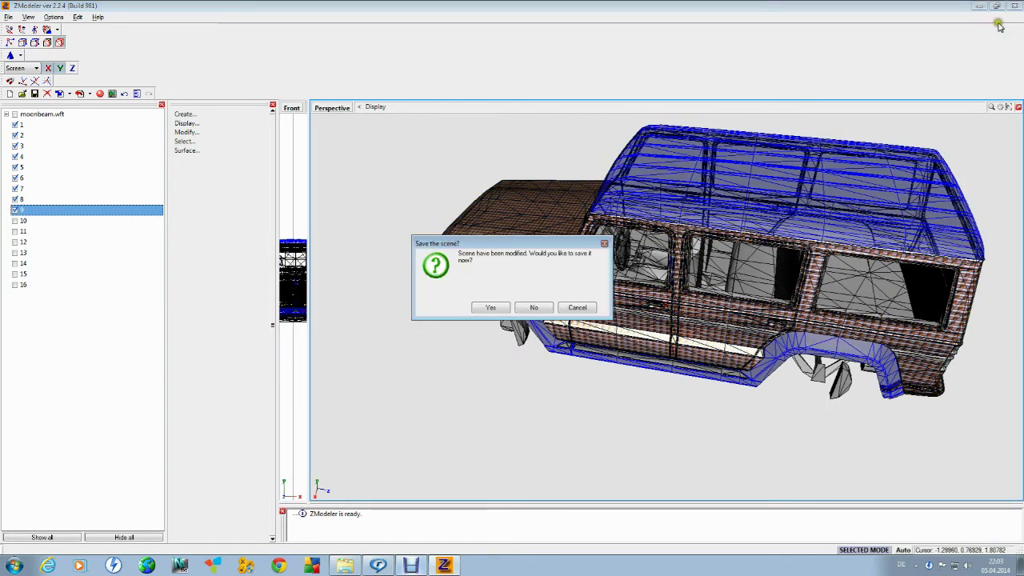
left_click(535, 307)
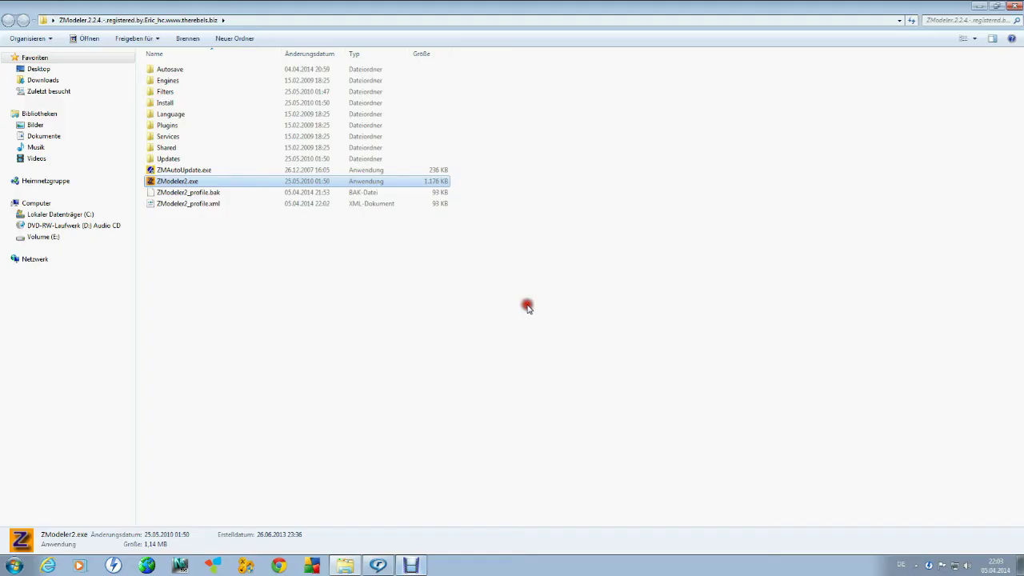
double_click(256, 182)
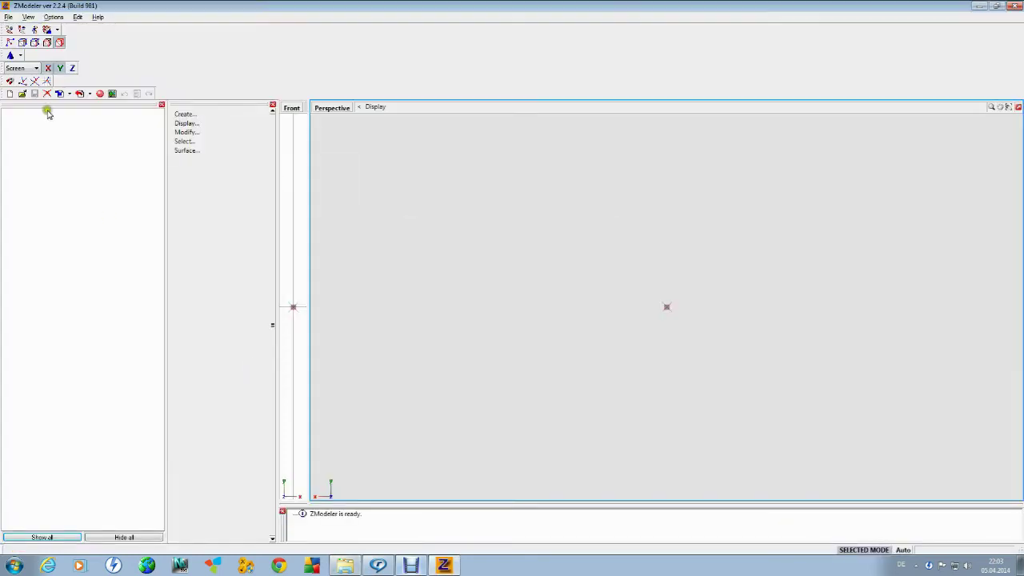
Merge all objects of dubsta.z3d into the empty scene.
left_click(9, 17)
left_click(24, 73)
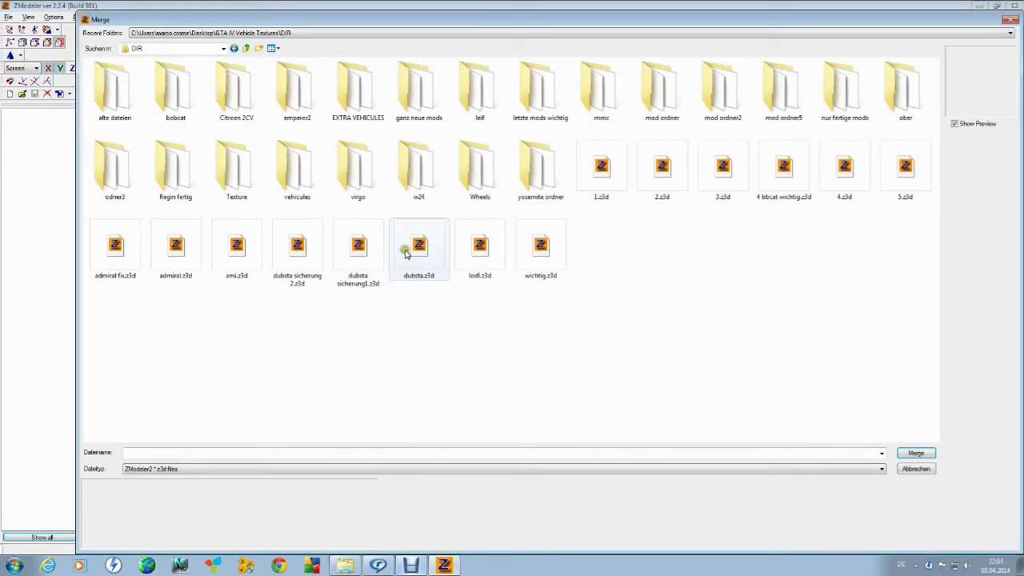
left_click(404, 253)
left_click(924, 454)
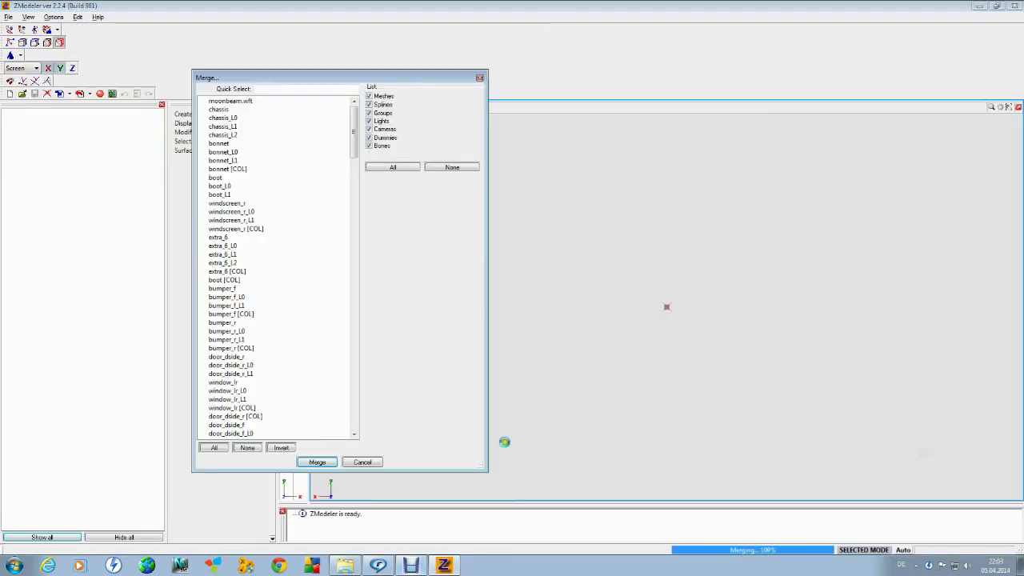
left_click(213, 448)
left_click(317, 462)
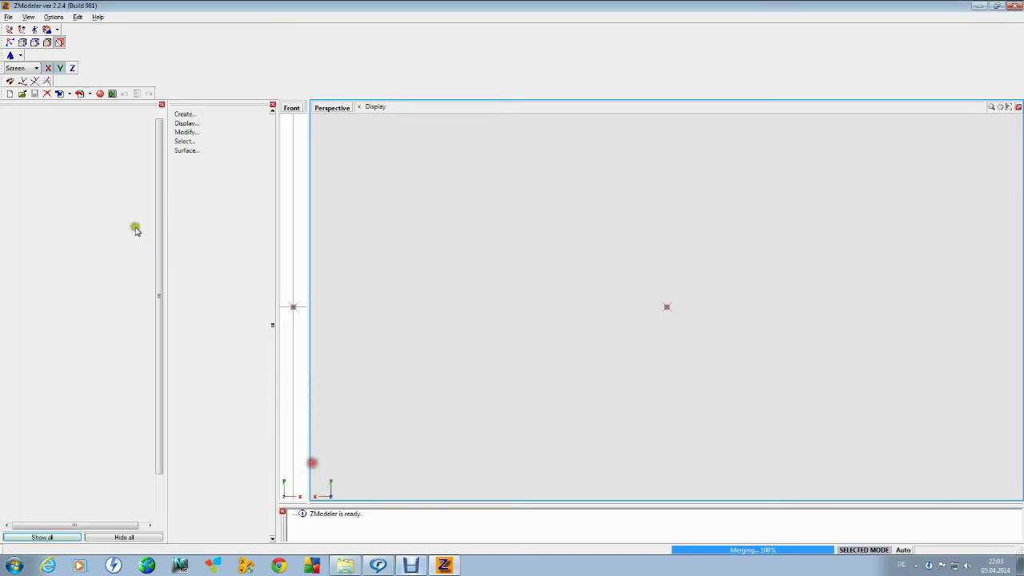
Merge only object 9 from dubsta sicherung 2.z3d into the current dubsta scene.
scroll(75, 297, "down", 2)
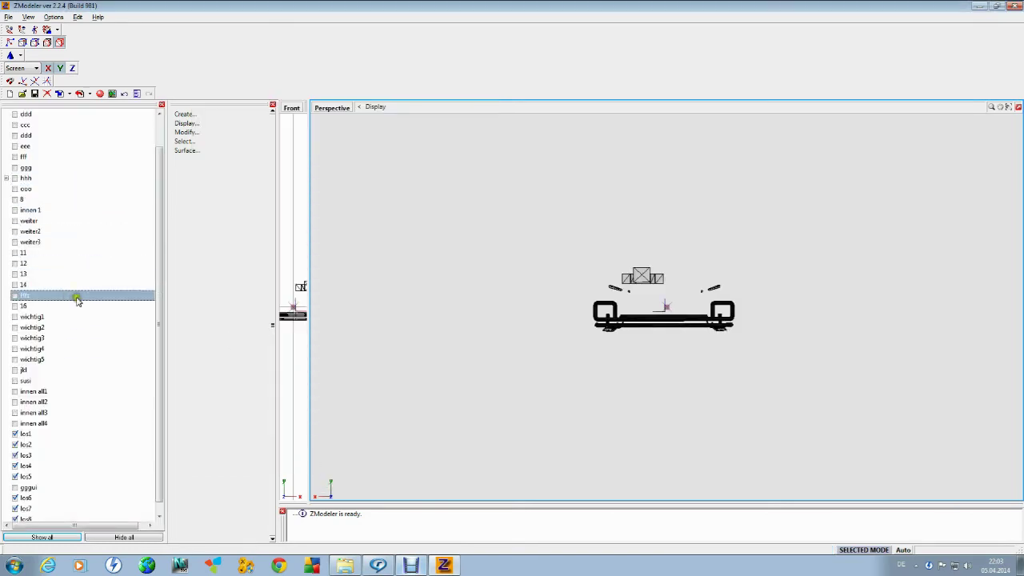
scroll(82, 272, "up", 2)
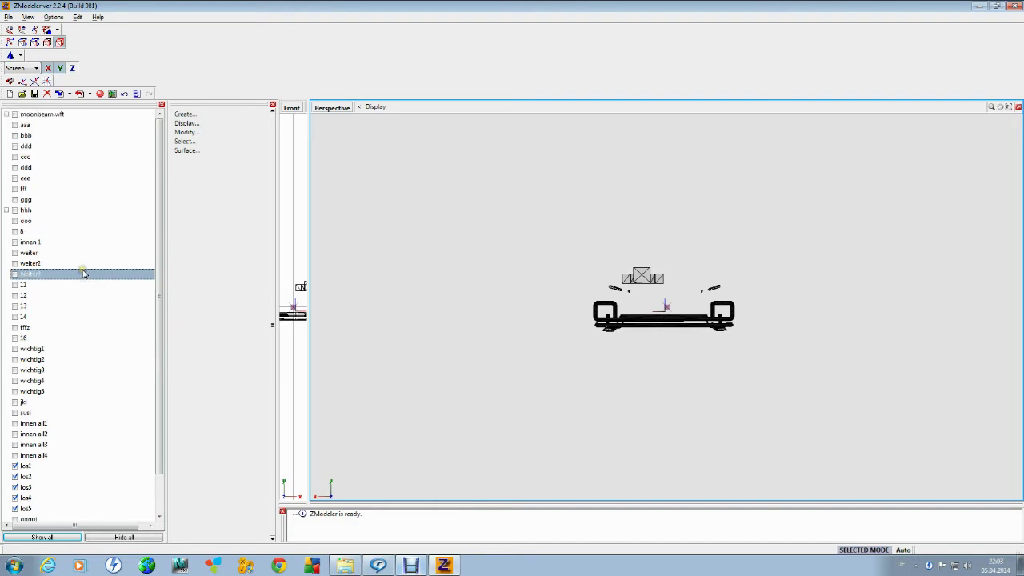
left_click(9, 18)
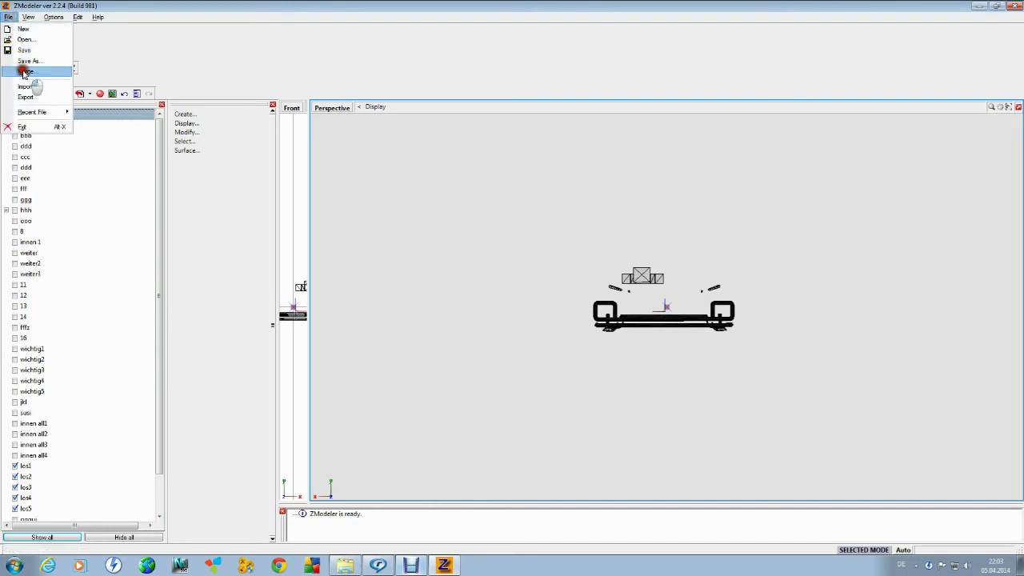
left_click(22, 68)
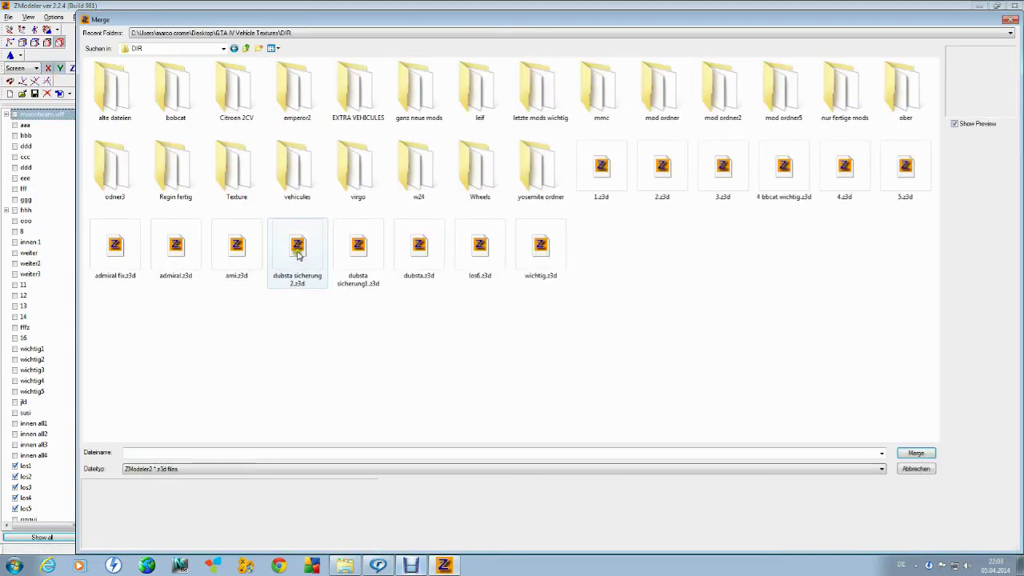
left_click(297, 248)
left_click(916, 452)
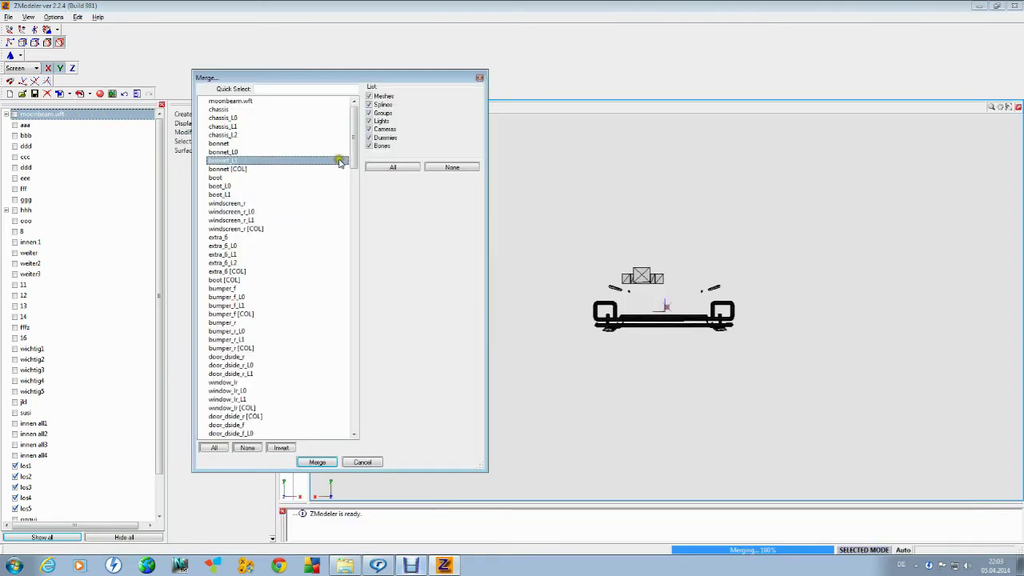
left_click_drag(350, 152, 355, 395)
left_click(270, 374)
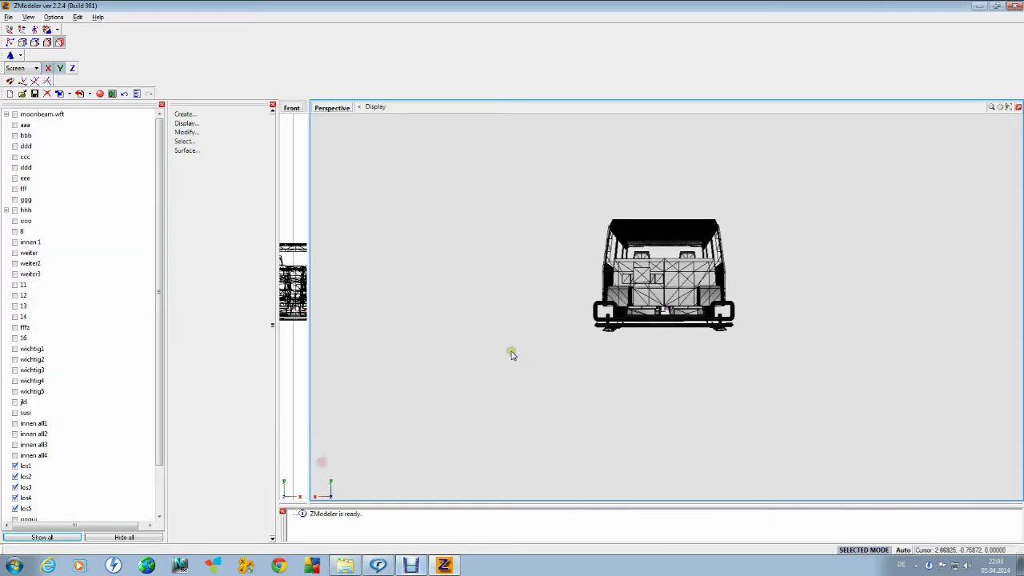
Hide all parts, show only the merged part 9 and examine the rear door area inside the cabin.
middle_click_drag(512, 352, 565, 388)
scroll(567, 388, "up", 2)
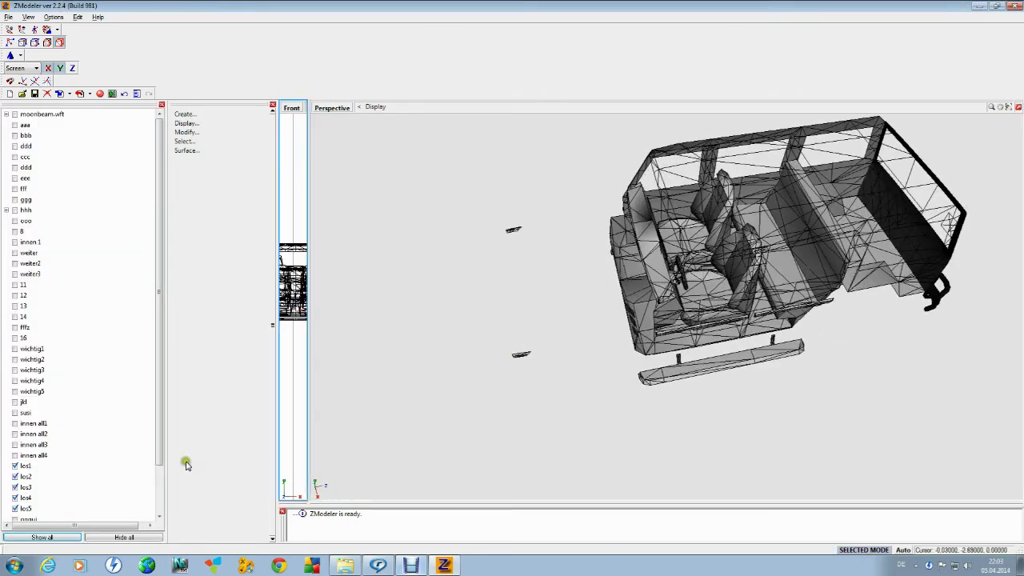
left_click_drag(161, 437, 161, 514)
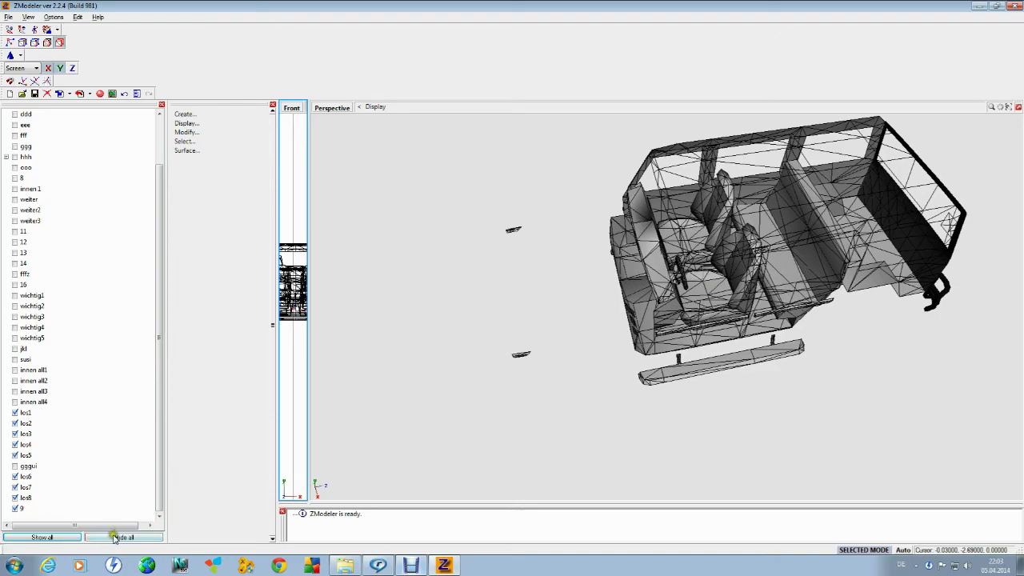
left_click(124, 536)
left_click(15, 508)
middle_click_drag(418, 494, 587, 429)
scroll(453, 187, "up", 4)
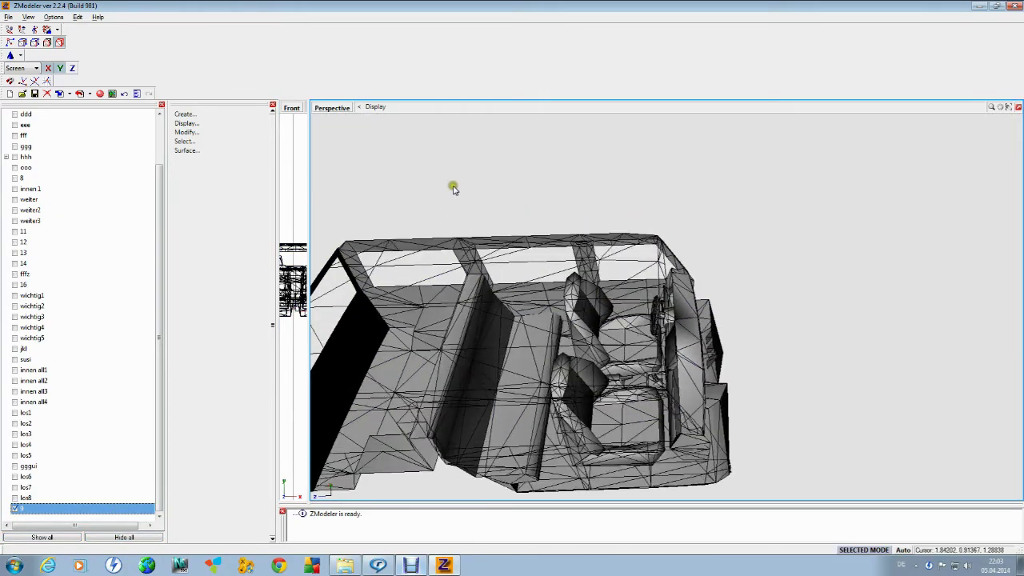
middle_click_drag(454, 188, 457, 173)
scroll(521, 256, "up", 2)
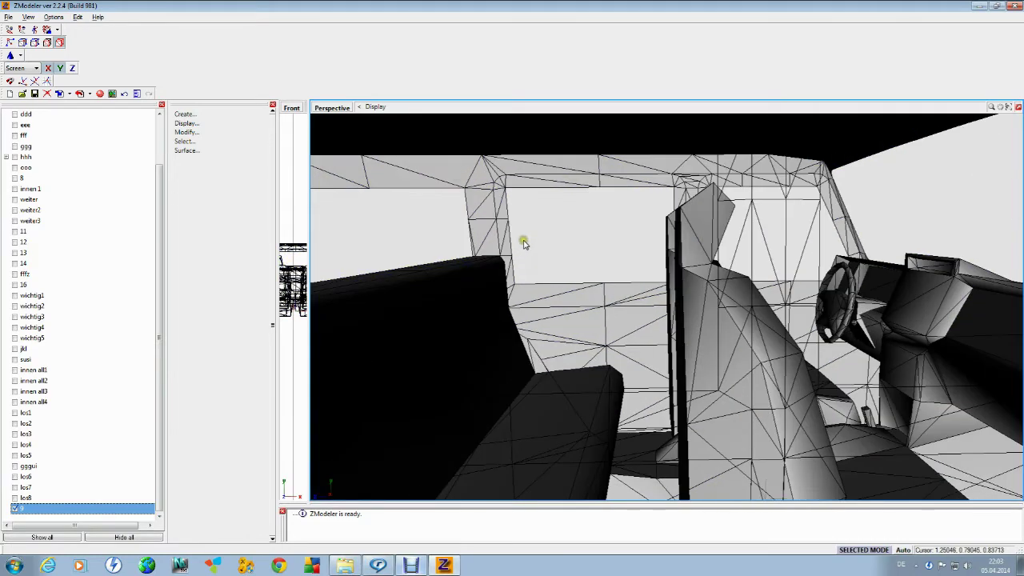
Delete the upper rear door panel polygons just below the window opening of part 9.
left_click(524, 244)
left_click(35, 44)
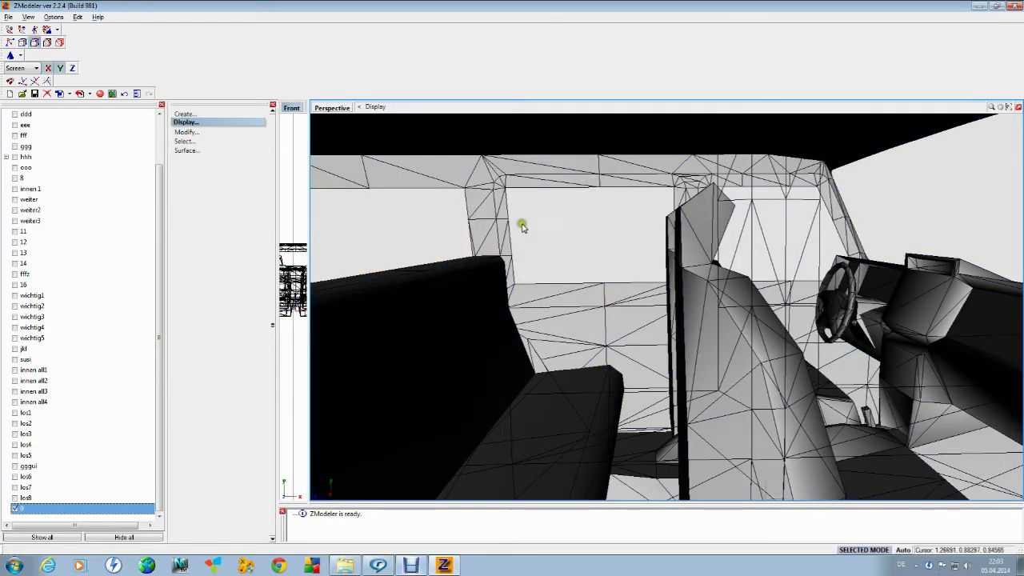
left_click(573, 317)
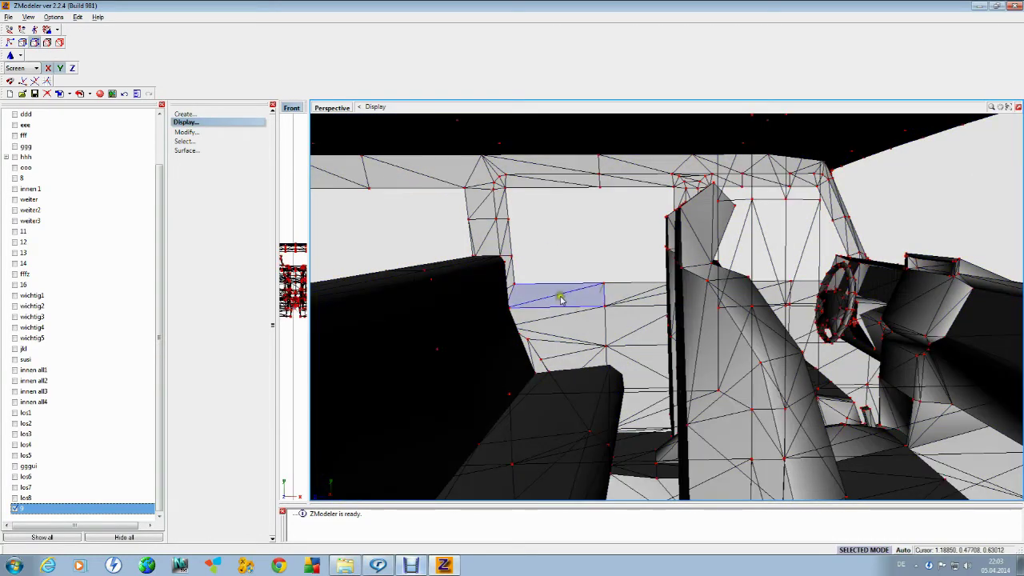
right_click(560, 296)
left_click(609, 308)
left_click(630, 314)
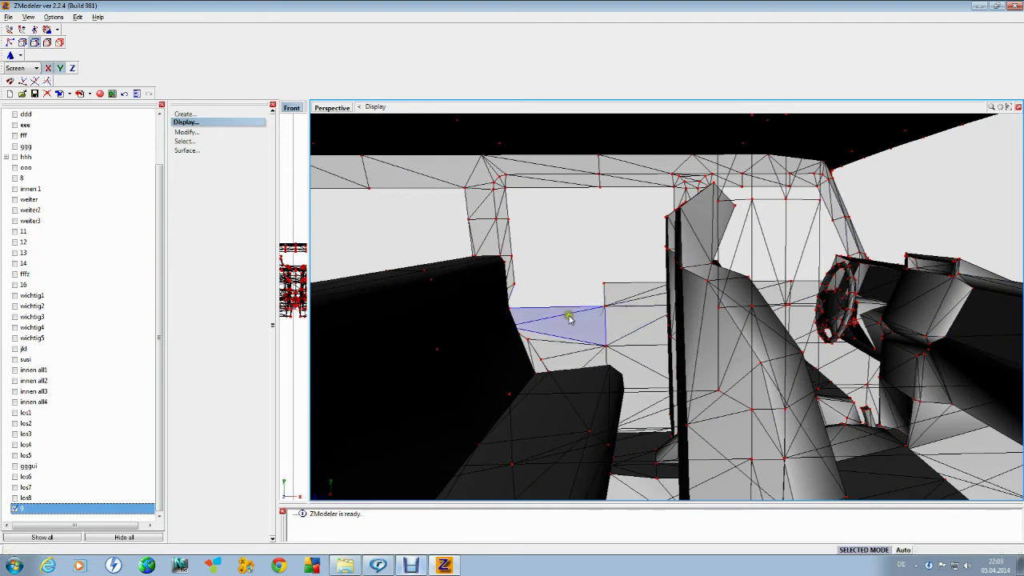
right_click(569, 318)
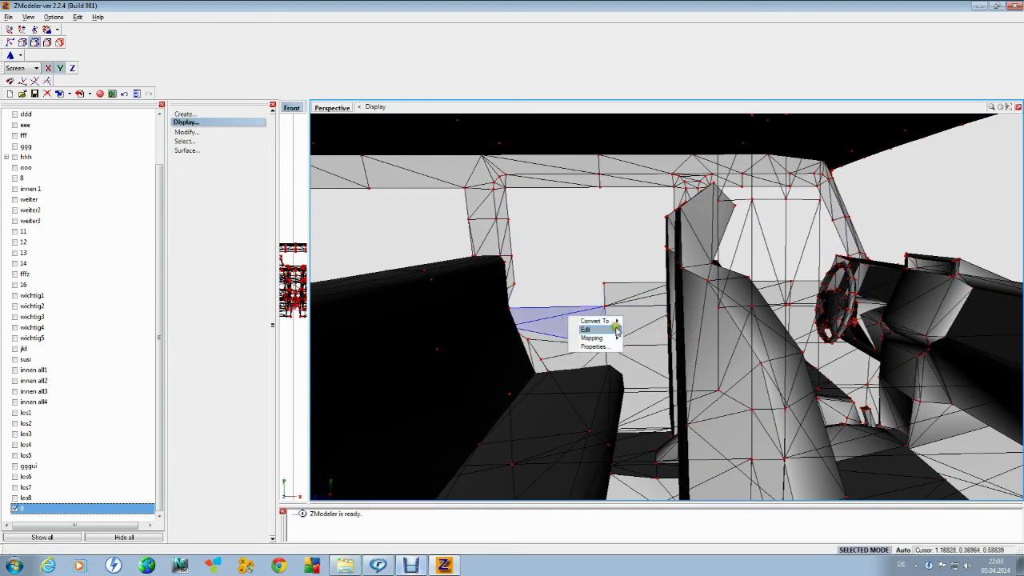
left_click(633, 326)
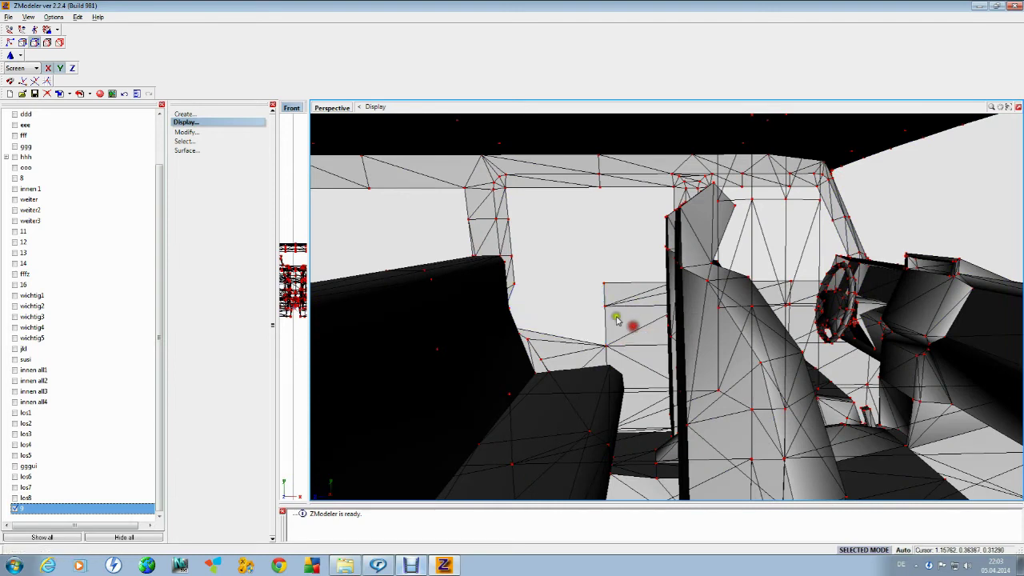
Delete the small leftover polygons along the front edge of the pillar behind the rear door window.
right_click(511, 268)
mouse_move(528, 279)
left_click(574, 277)
right_click(517, 286)
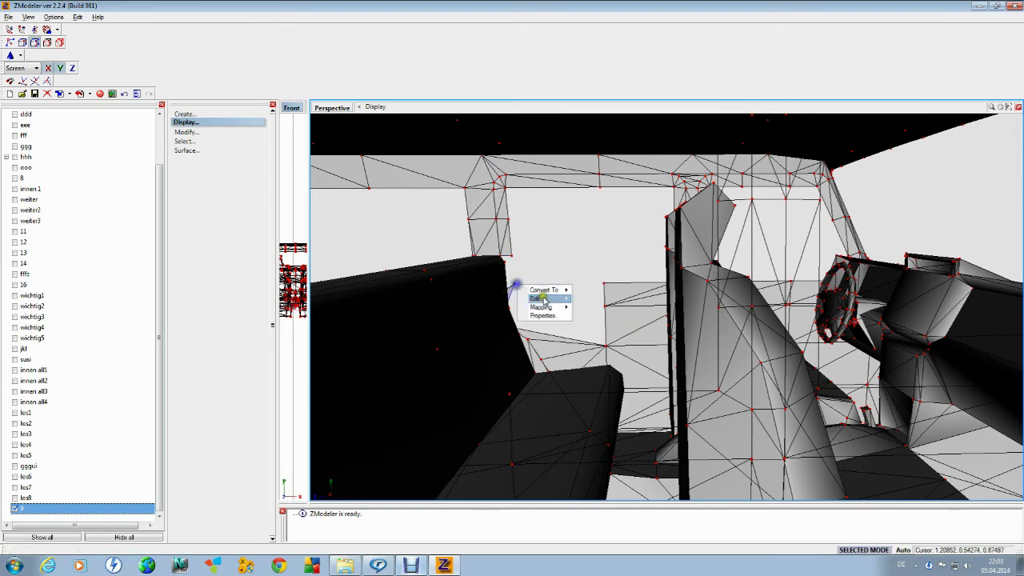
left_click(586, 294)
right_click(509, 236)
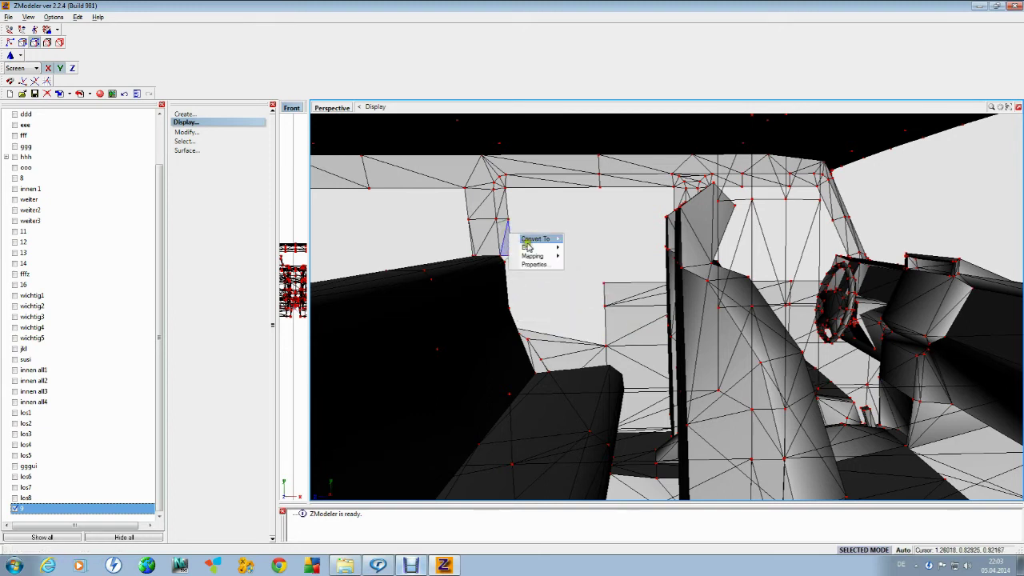
mouse_move(528, 248)
left_click(578, 246)
right_click(513, 230)
left_click(578, 238)
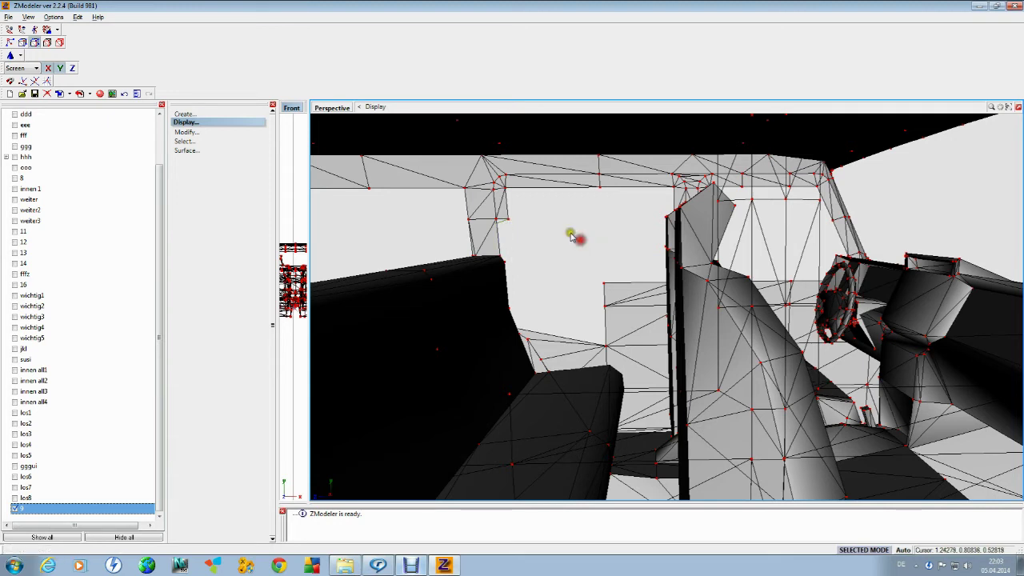